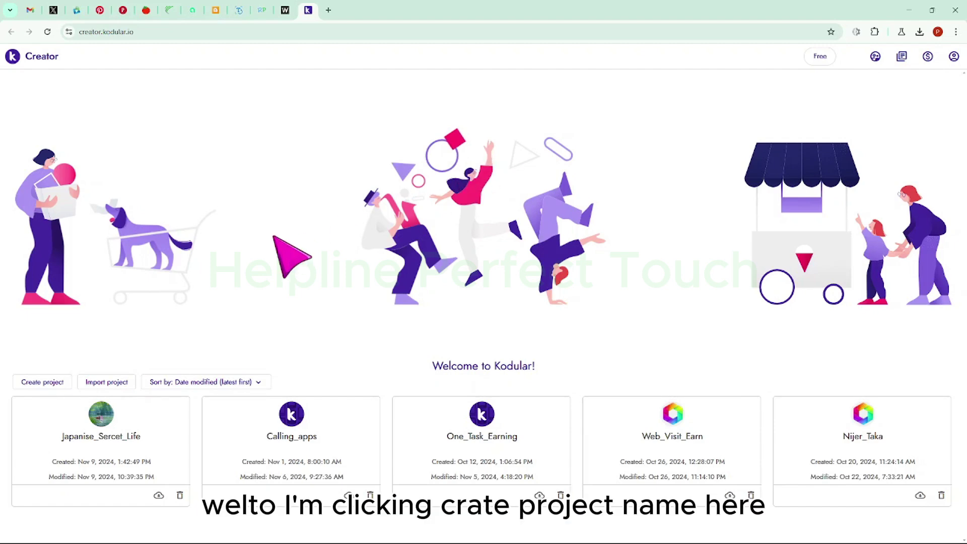
Step: Create a new project named One_Task_Advanced and continue to its configuration
{"action": "left_click", "coordinate": [40, 383]}
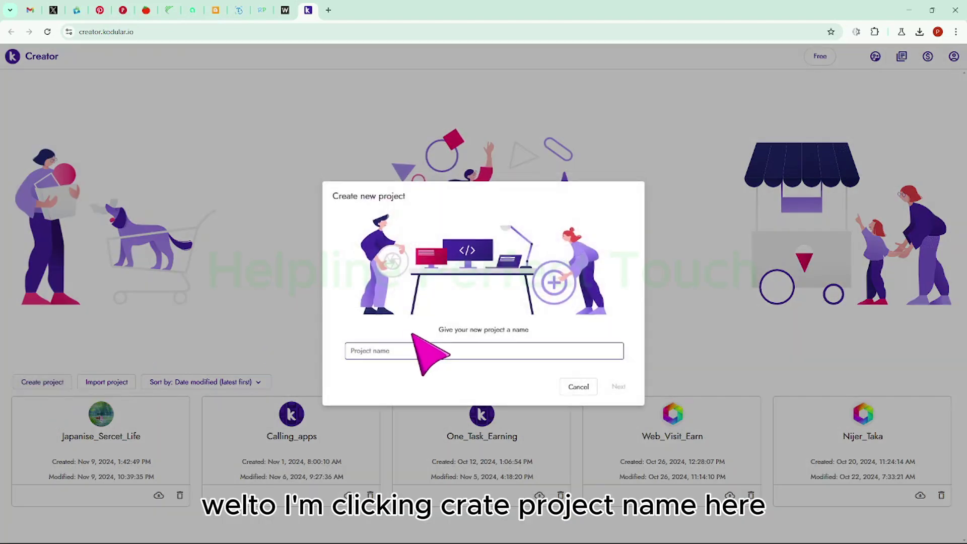
{"action": "left_click", "coordinate": [418, 342]}
{"action": "type", "text": "One"}
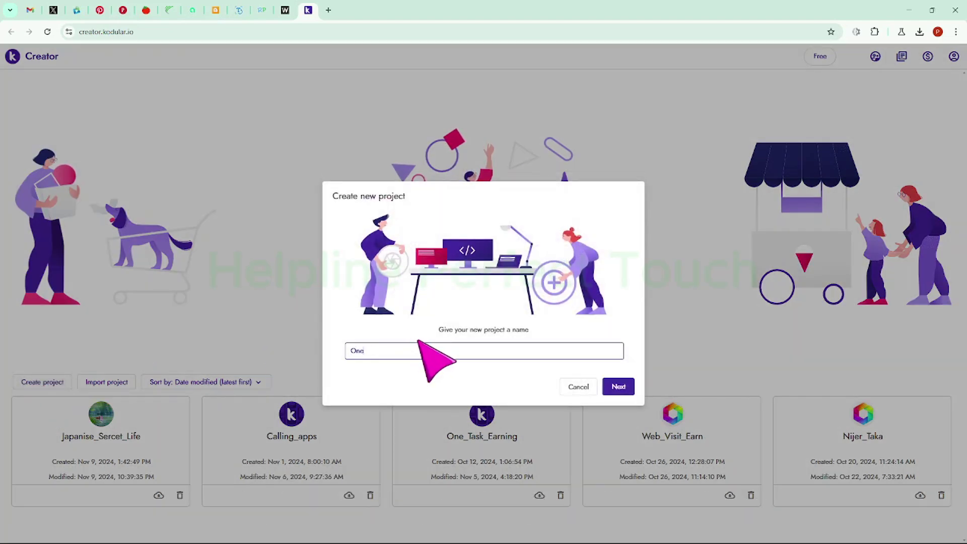
{"action": "type", "text": "_Tak"}
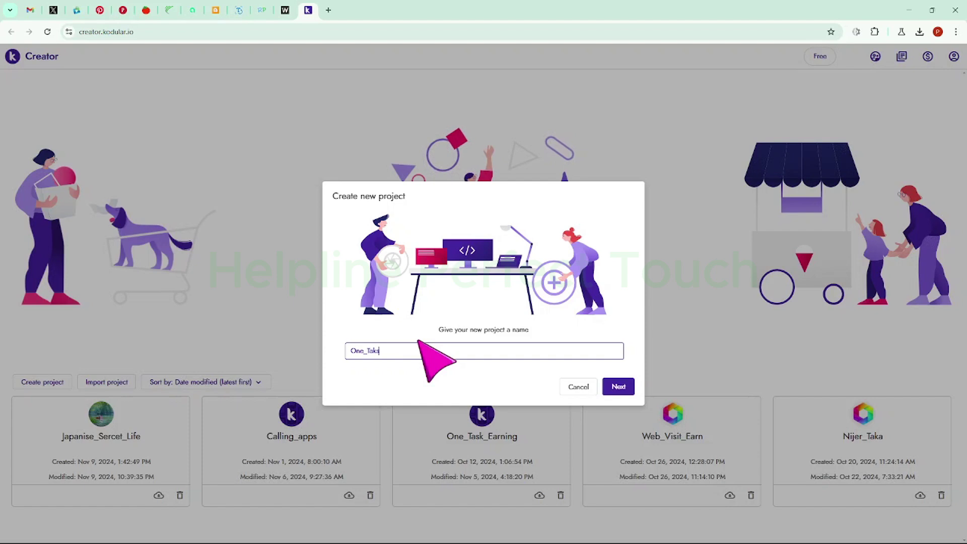
{"action": "key", "text": "BackSpace"}
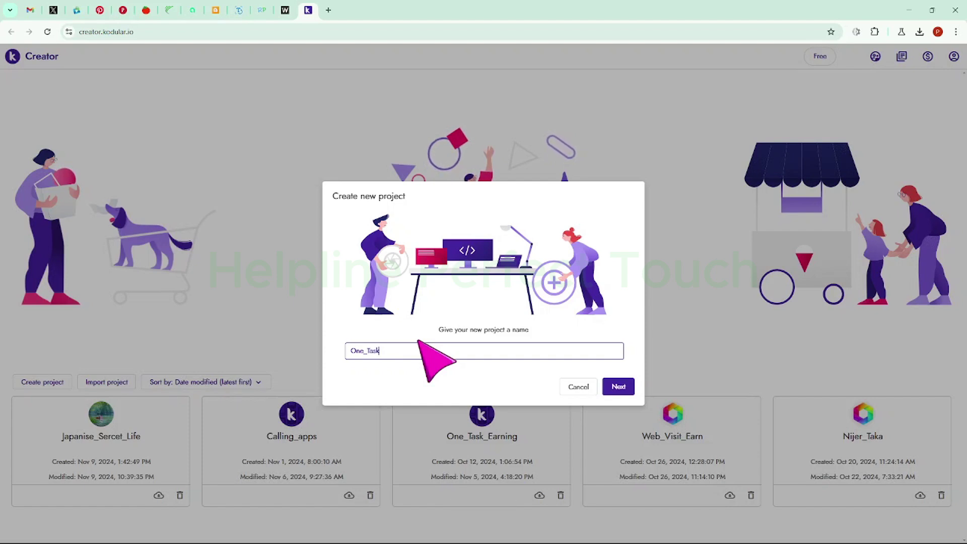
{"action": "type", "text": "sk_ADv"}
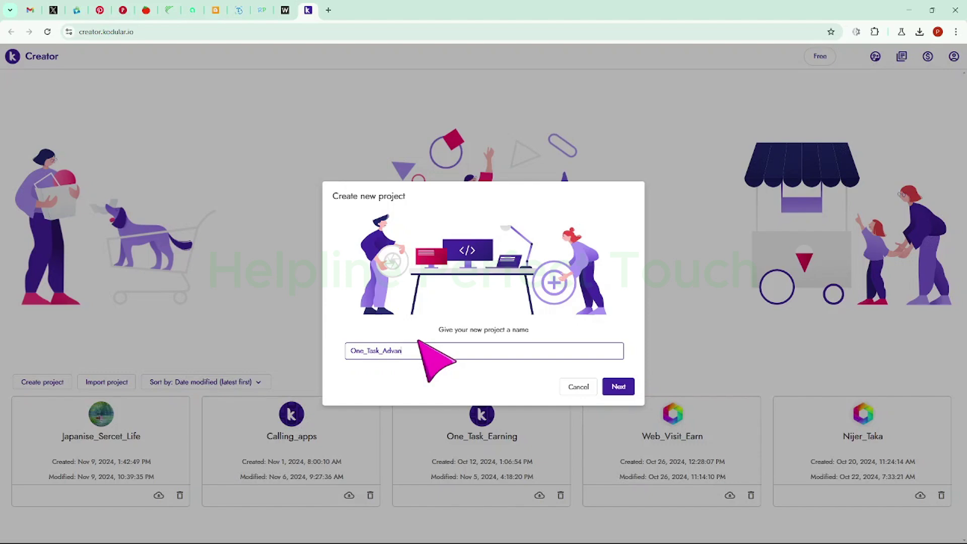
{"action": "type", "text": "d"}
{"action": "key", "text": "Return"}
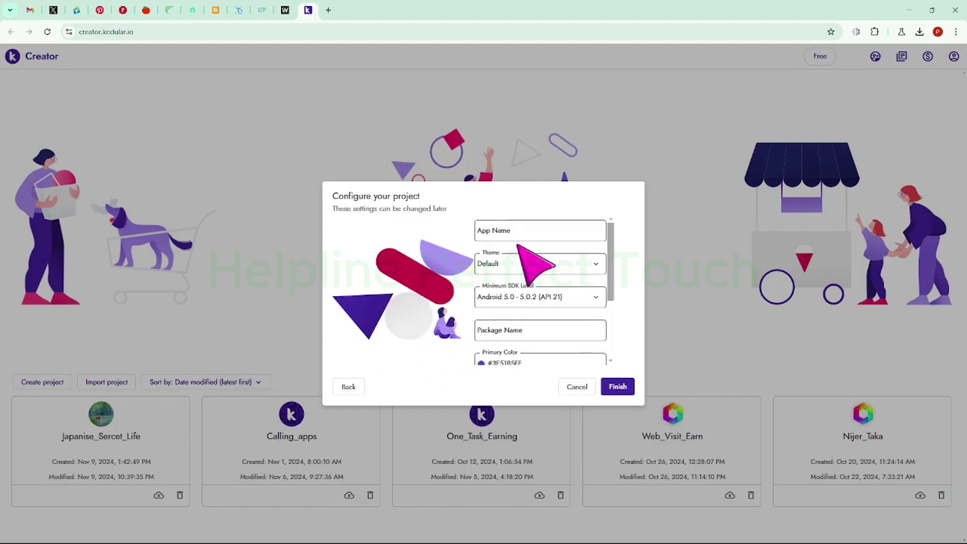
Step: Set the app name to Growing Money and the package name to com.osim.hpt
{"action": "left_click", "coordinate": [521, 234]}
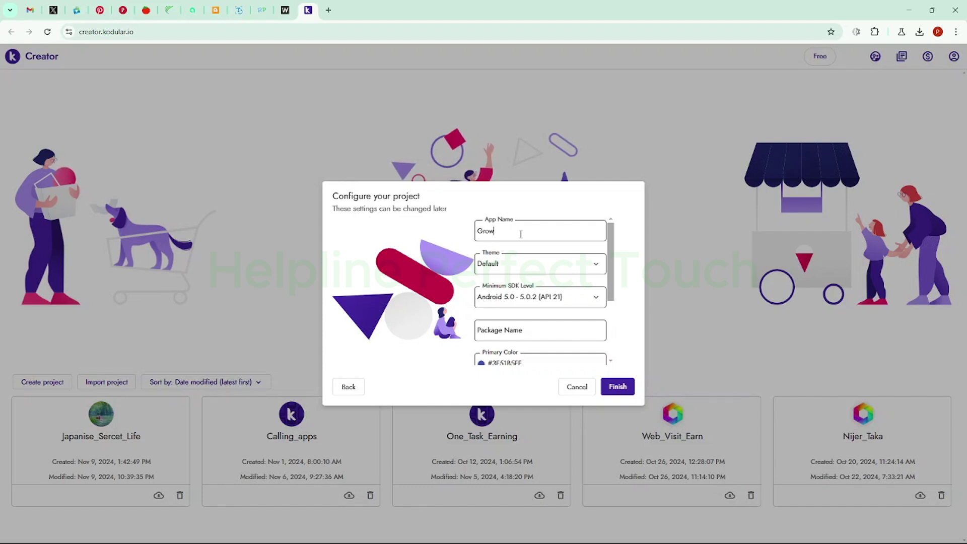
{"action": "type", "text": "Growing Money"}
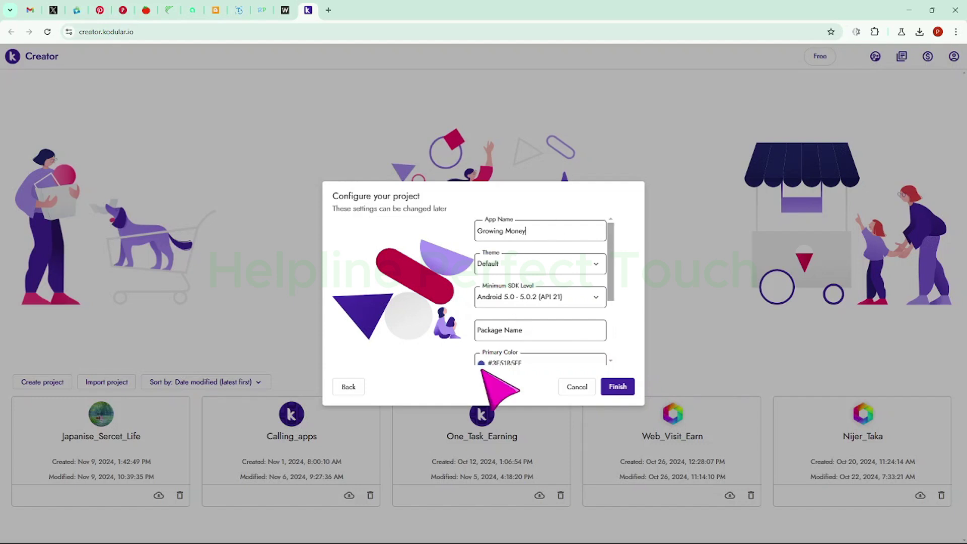
{"action": "left_click", "coordinate": [527, 330]}
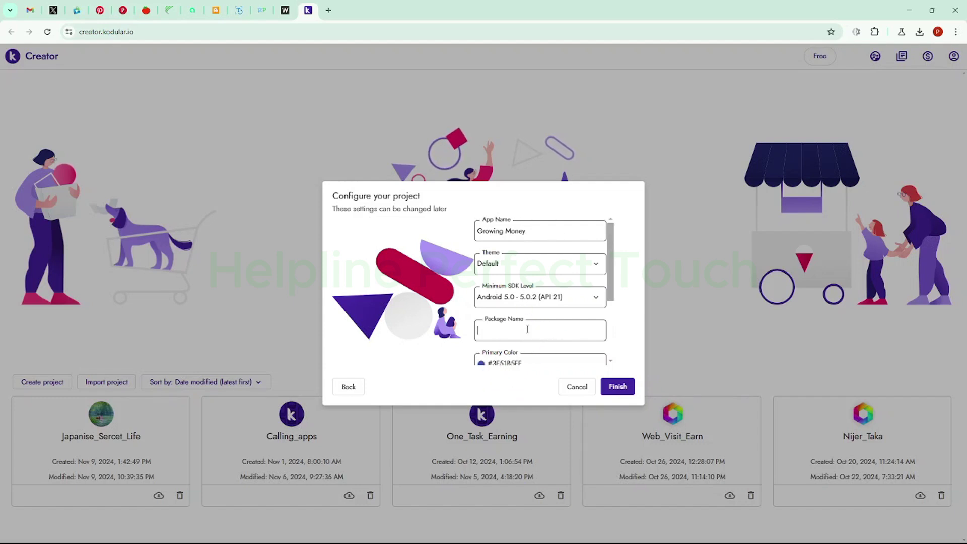
{"action": "type", "text": "com.osim.hpt"}
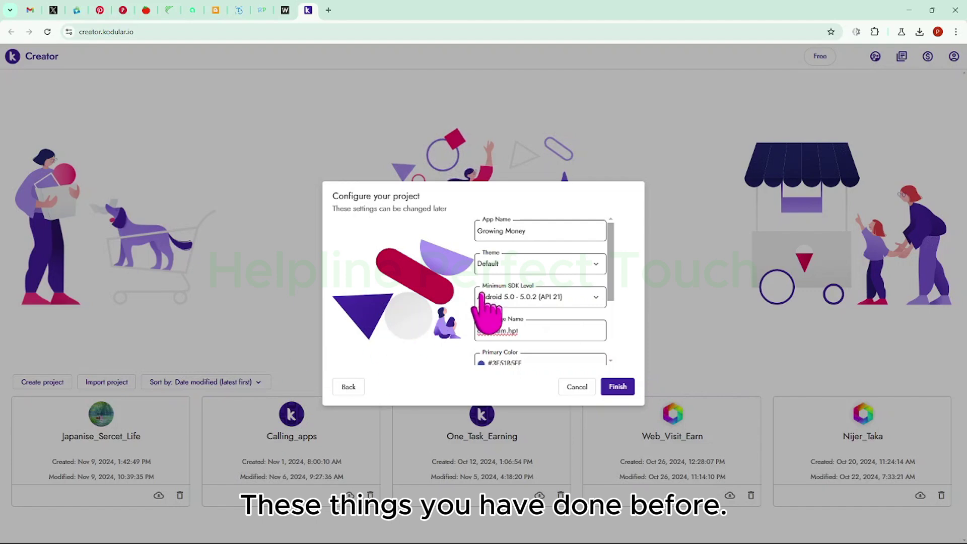
Step: Set the project's primary color to the default green #4CAF50FF
{"action": "scroll", "coordinate": [530, 328], "scroll_direction": "down", "scroll_amount": 2}
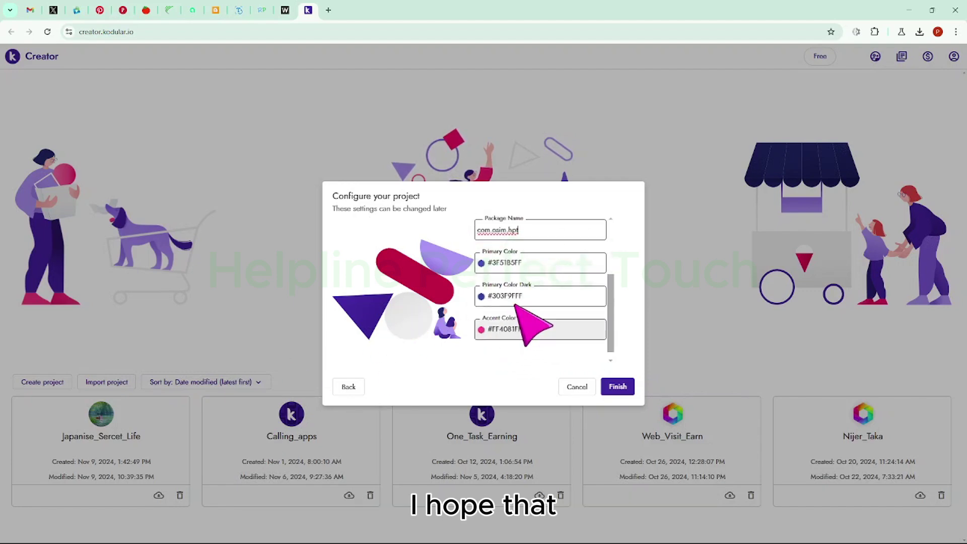
{"action": "left_click", "coordinate": [512, 261]}
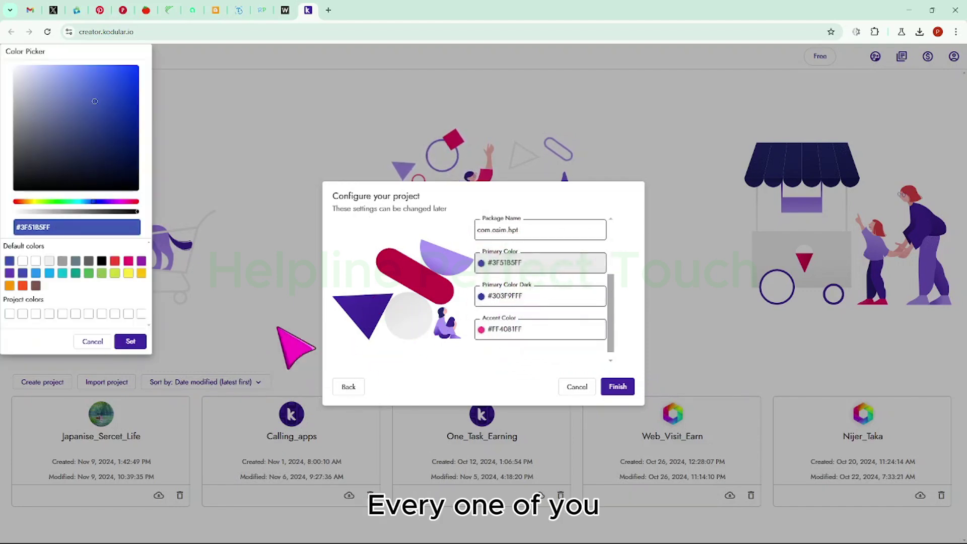
{"action": "left_click", "coordinate": [89, 273]}
{"action": "left_click", "coordinate": [131, 341]}
Step: Set the primary dark color to the brighter green #02AF04FE and finish creating the project
{"action": "left_click", "coordinate": [509, 298]}
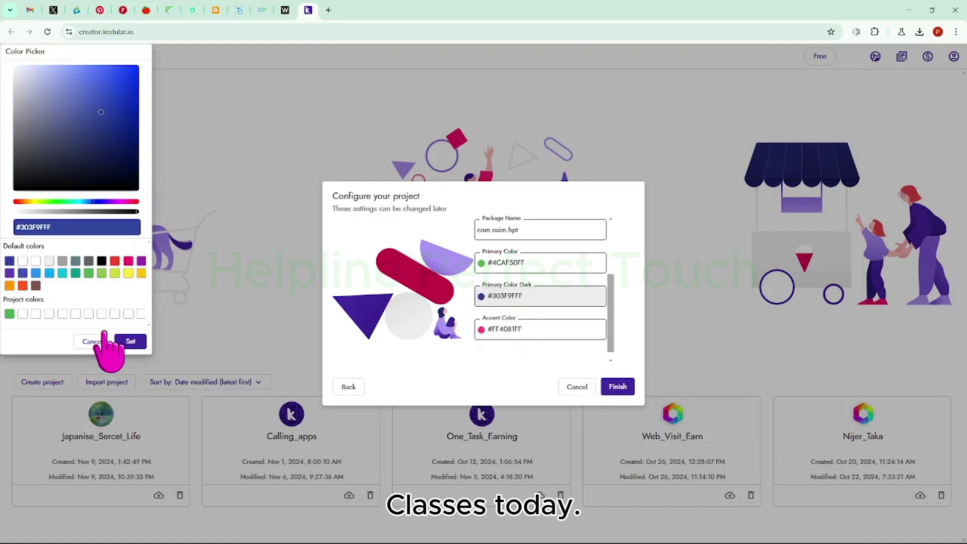
{"action": "left_click", "coordinate": [9, 316]}
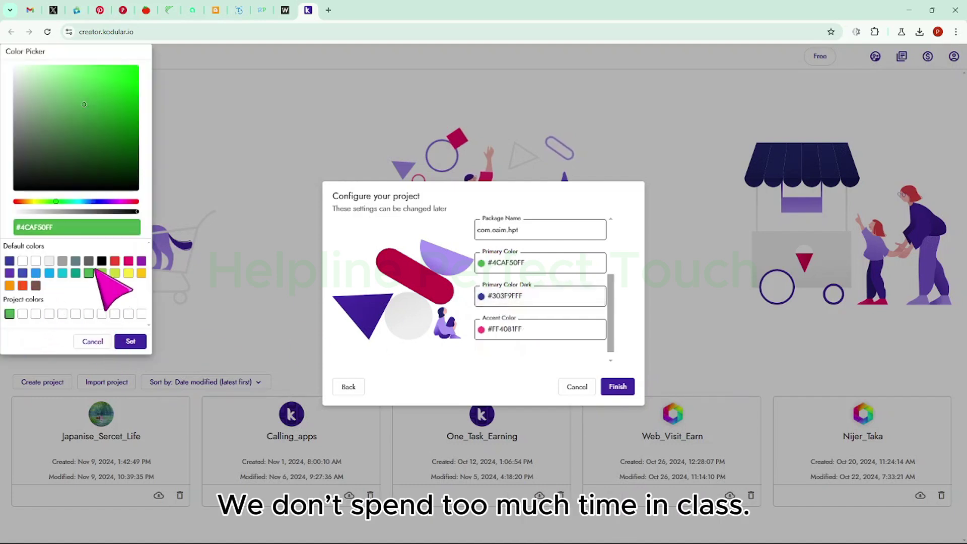
{"action": "left_click", "coordinate": [132, 104]}
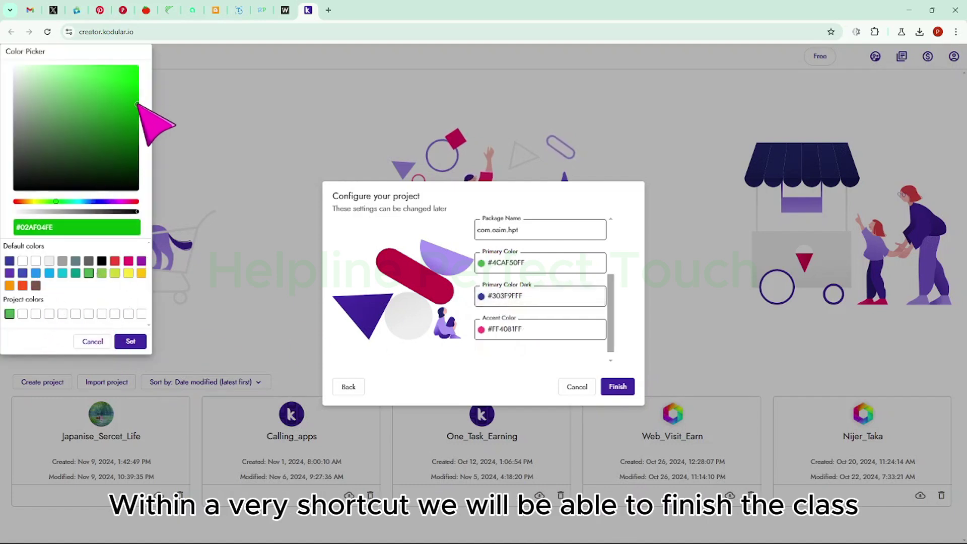
{"action": "left_click", "coordinate": [131, 341]}
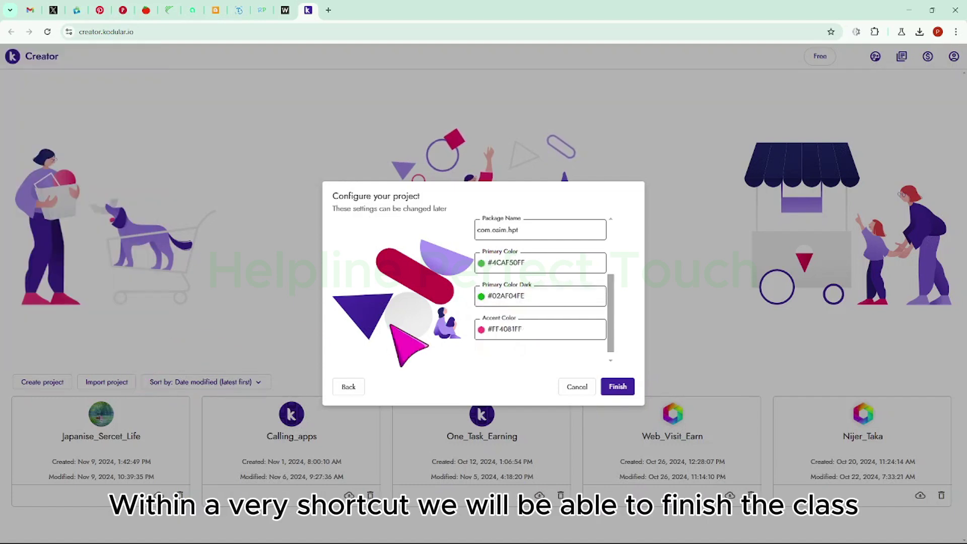
{"action": "left_click", "coordinate": [619, 387]}
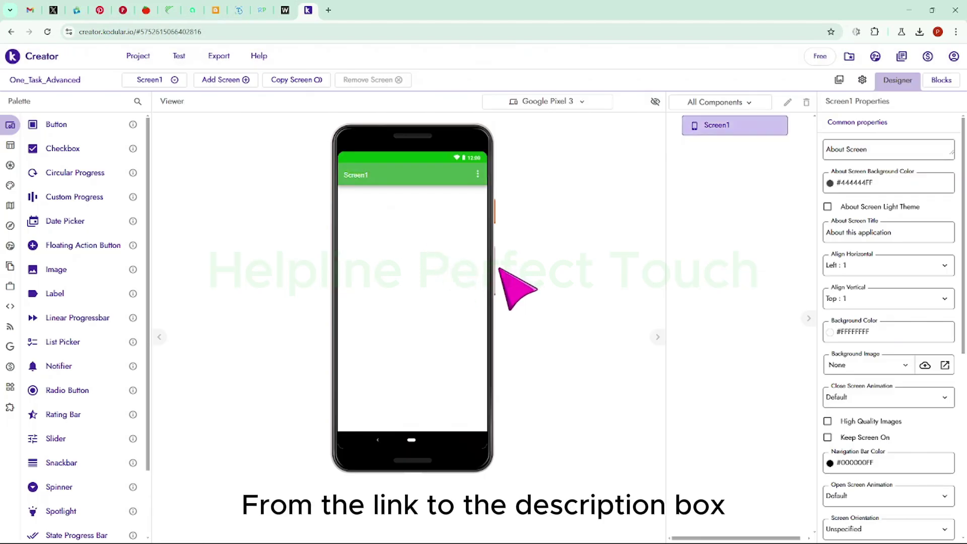
Step: Hide the title bar of Screen1 by turning off its Title Visible property
{"action": "scroll", "coordinate": [850, 279], "scroll_direction": "down", "scroll_amount": 6}
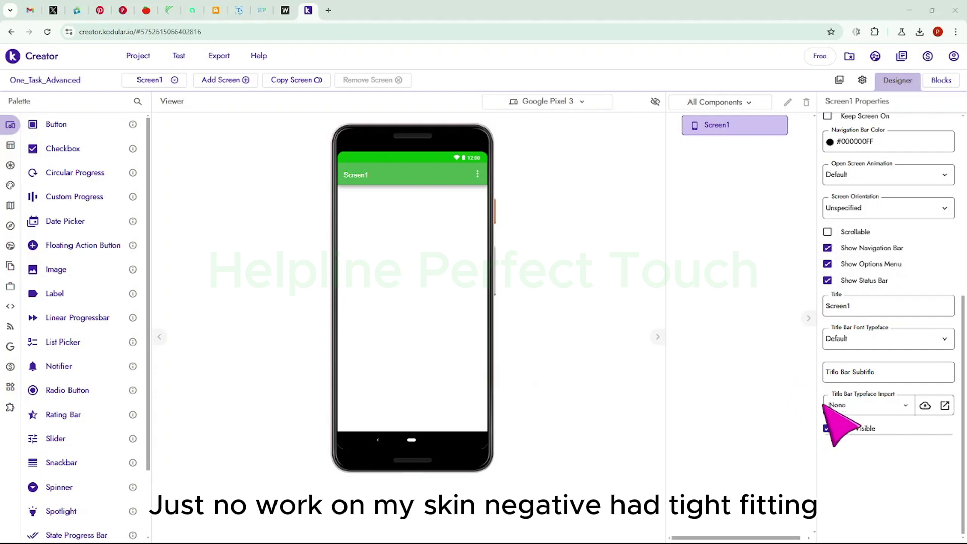
{"action": "left_click", "coordinate": [827, 427]}
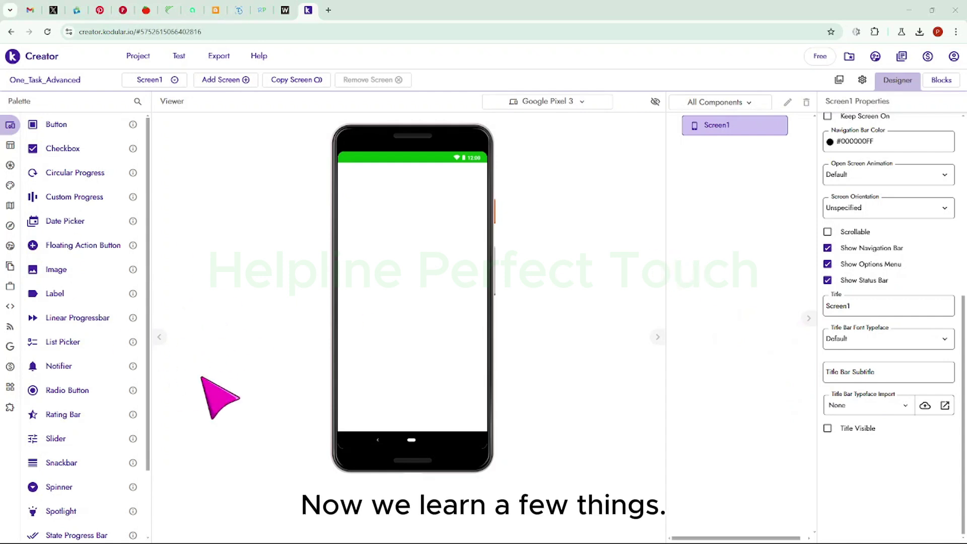
Step: Add a Card View from the general layout components to Screen1 and make its height and width fill the parent
{"action": "left_click", "coordinate": [23, 146]}
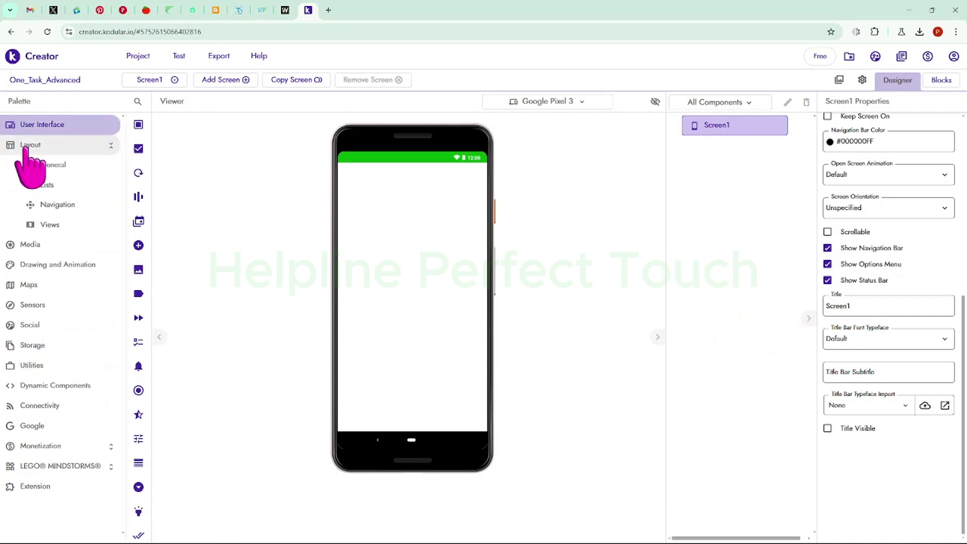
{"action": "left_click", "coordinate": [50, 165]}
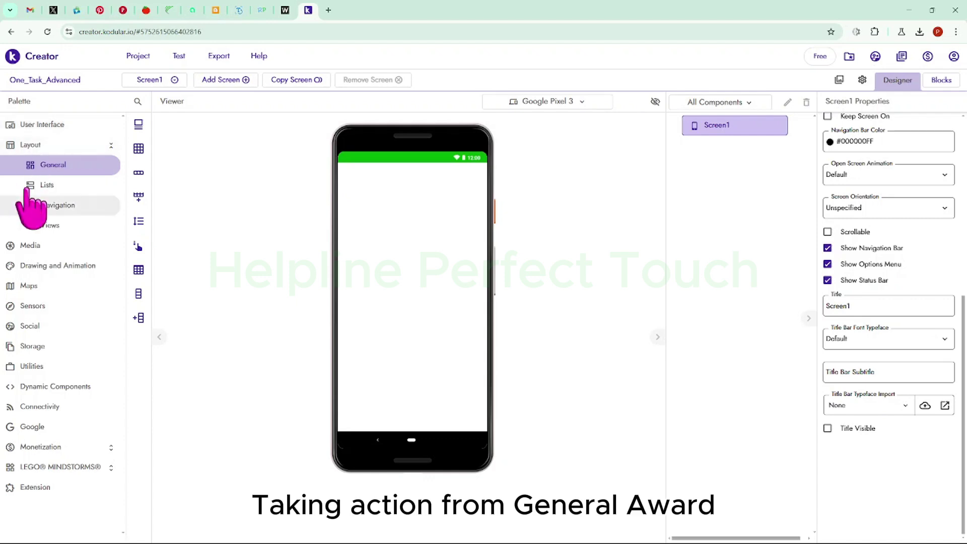
{"action": "left_click_drag", "start_coordinate": [46, 129], "coordinate": [393, 212]}
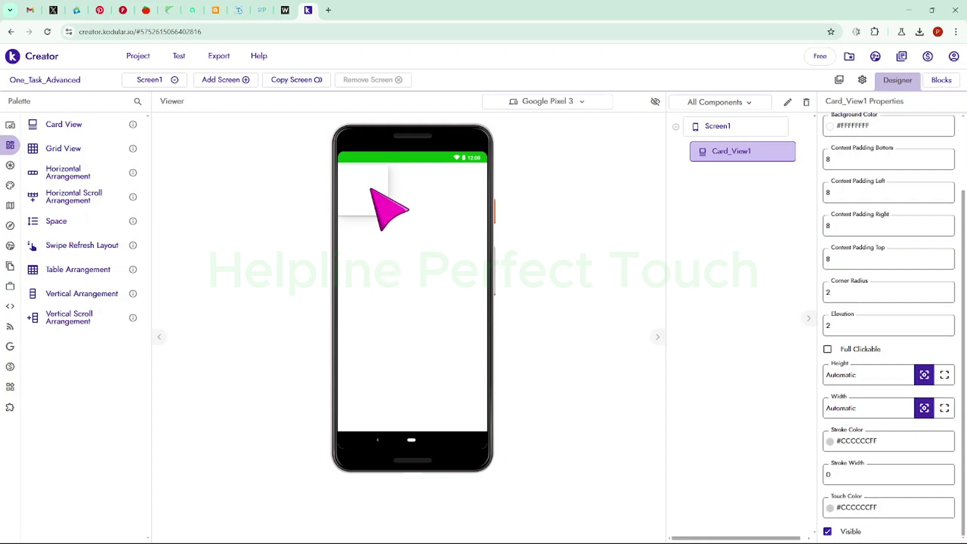
{"action": "left_click", "coordinate": [945, 375]}
{"action": "left_click", "coordinate": [944, 407]}
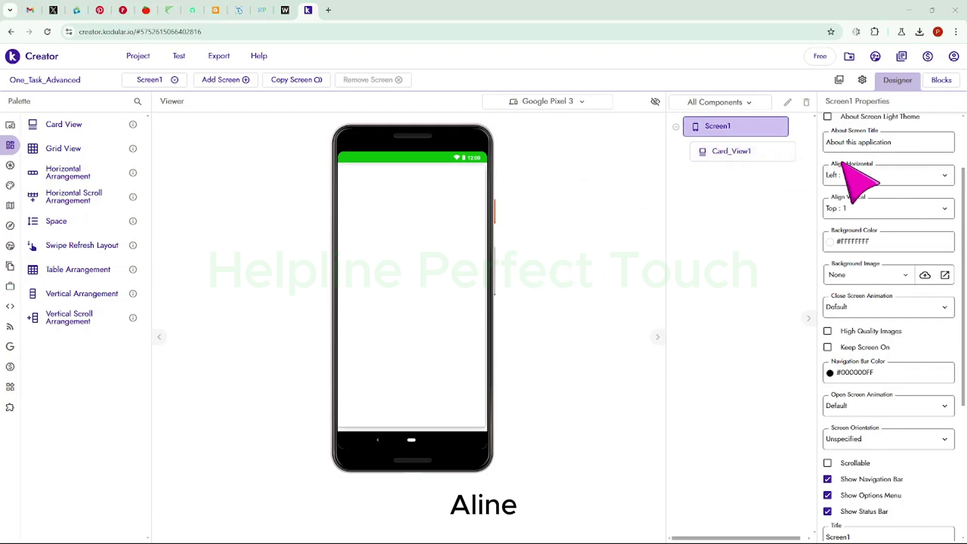
{"action": "double_click", "coordinate": [896, 216]}
{"action": "left_click", "coordinate": [740, 256]}
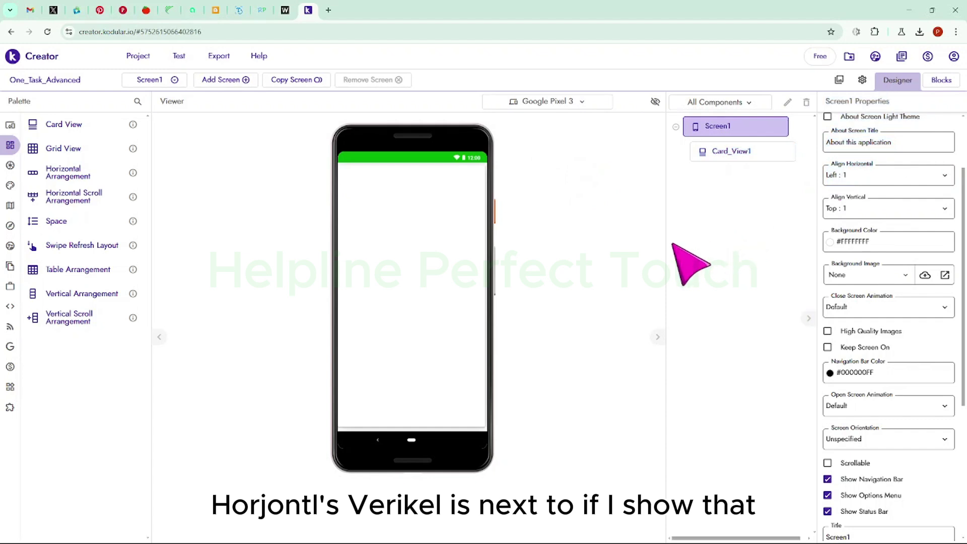
{"action": "mouse_move", "coordinate": [667, 537]}
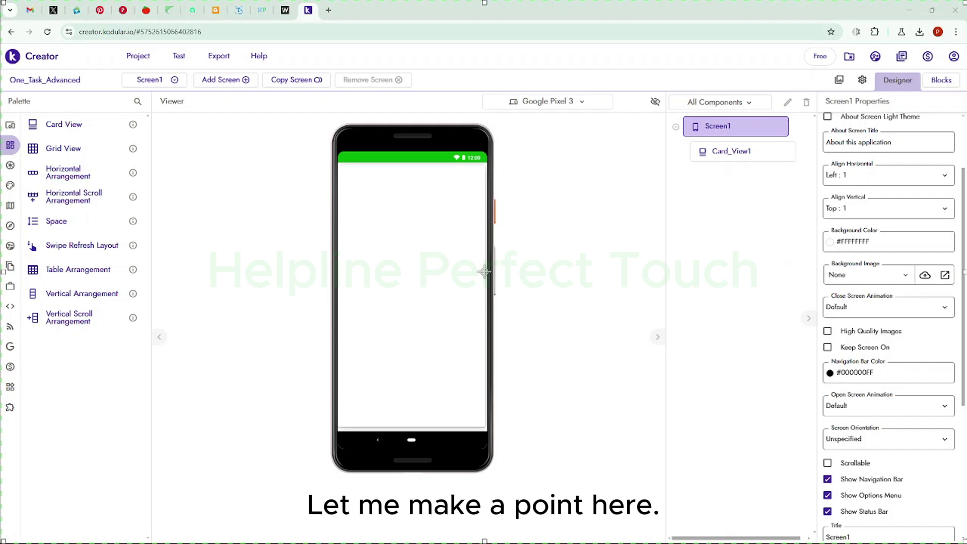
{"action": "key", "text": "F10"}
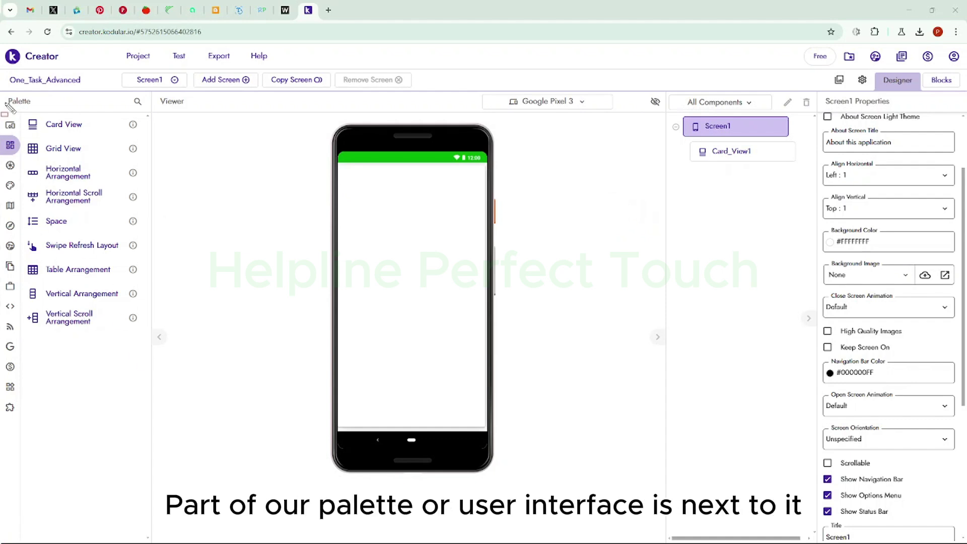
{"action": "left_click_drag", "start_coordinate": [152, 359], "coordinate": [182, 384]}
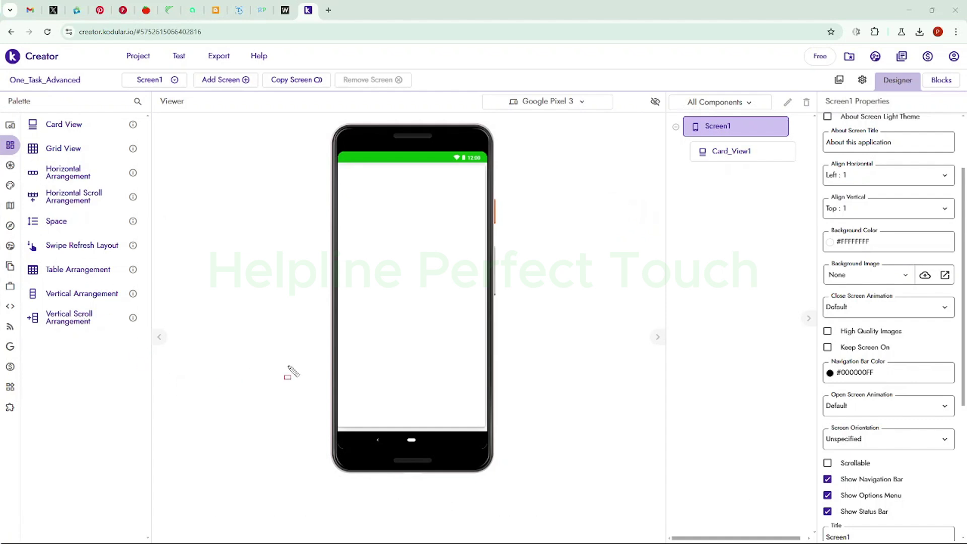
{"action": "left_click_drag", "start_coordinate": [20, 111], "coordinate": [309, 343]}
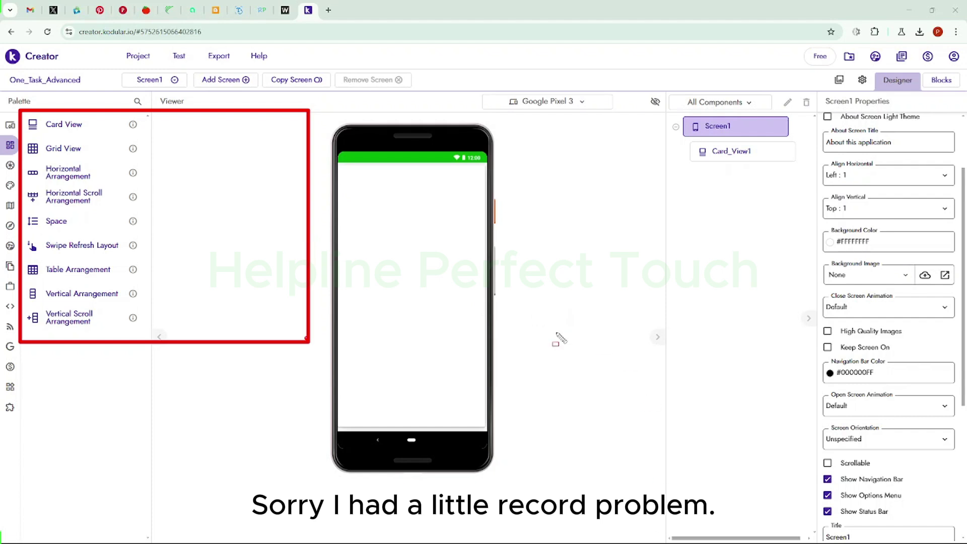
{"action": "left_click_drag", "start_coordinate": [201, 166], "coordinate": [430, 331]}
{"action": "key", "text": "Escape"}
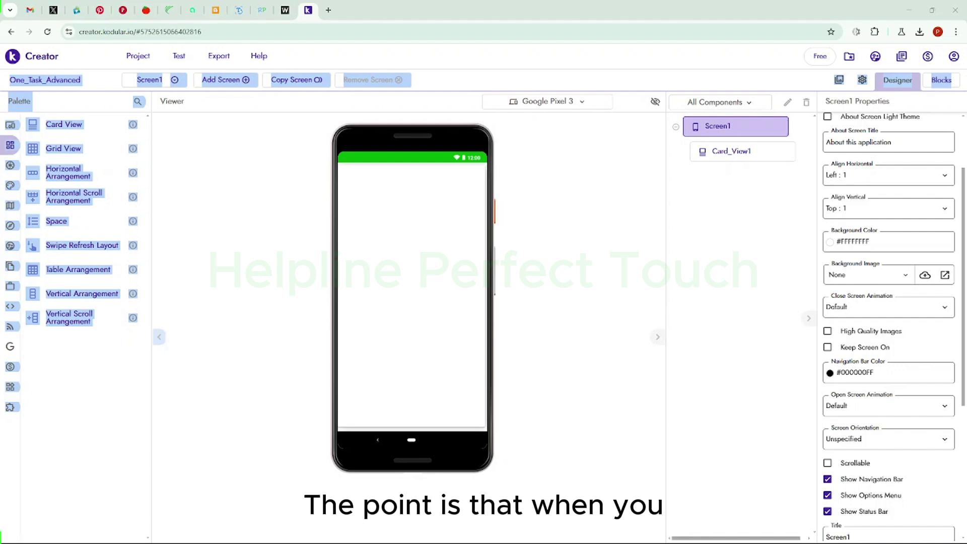
{"action": "left_click", "coordinate": [102, 182]}
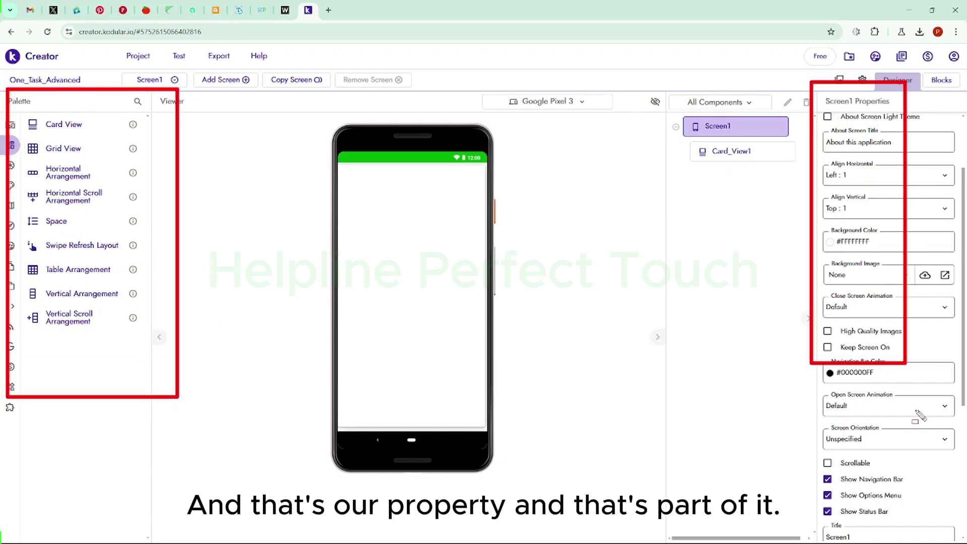
{"action": "mouse_move", "coordinate": [669, 90]}
{"action": "left_mouse_down"}
{"action": "mouse_move", "coordinate": [741, 169]}
{"action": "mouse_move", "coordinate": [778, 184]}
{"action": "left_mouse_up"}
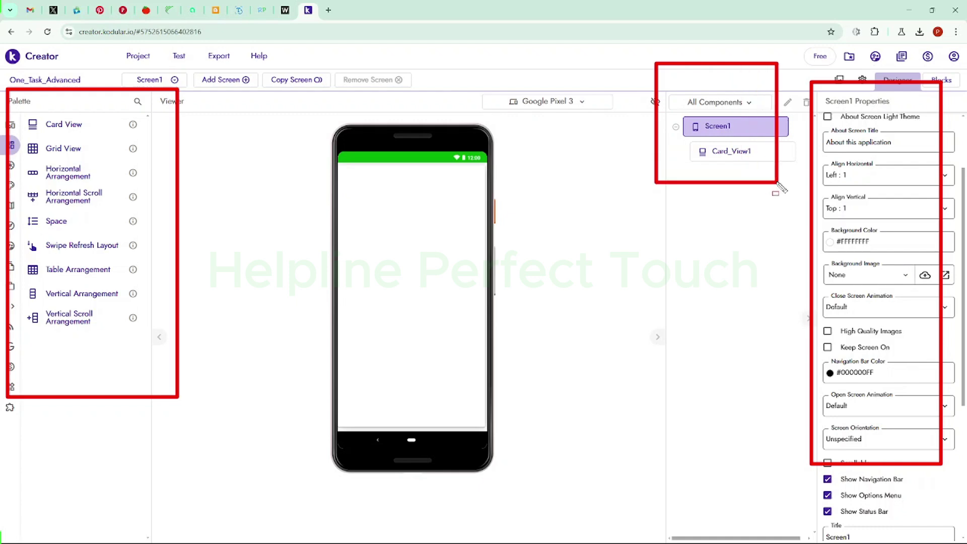
{"action": "key", "text": "Escape"}
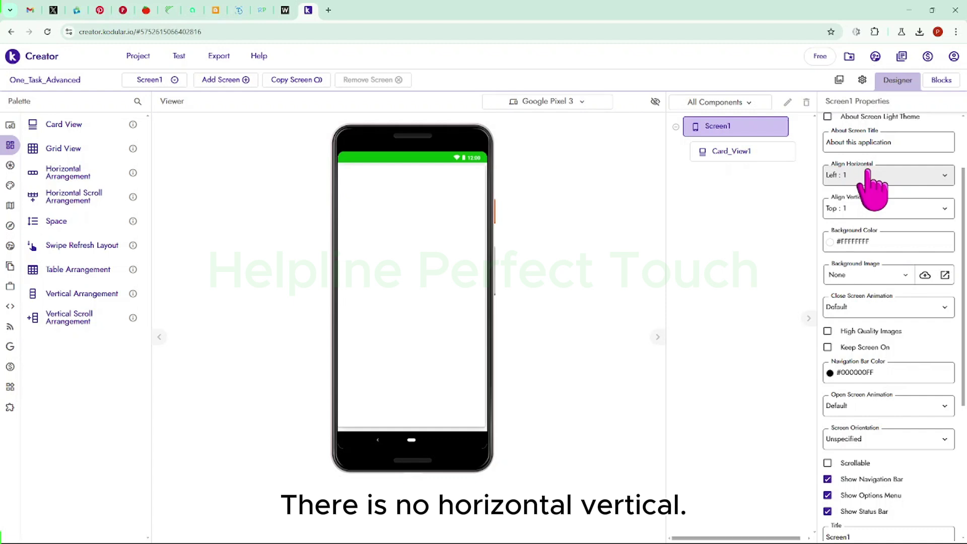
{"action": "left_click_drag", "start_coordinate": [776, 146], "coordinate": [948, 203]}
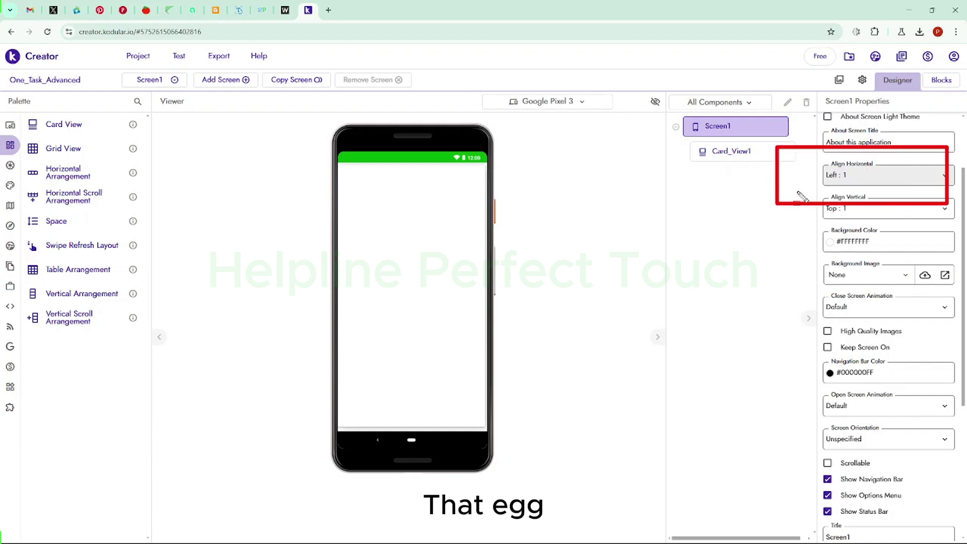
{"action": "left_click_drag", "start_coordinate": [800, 187], "coordinate": [938, 242]}
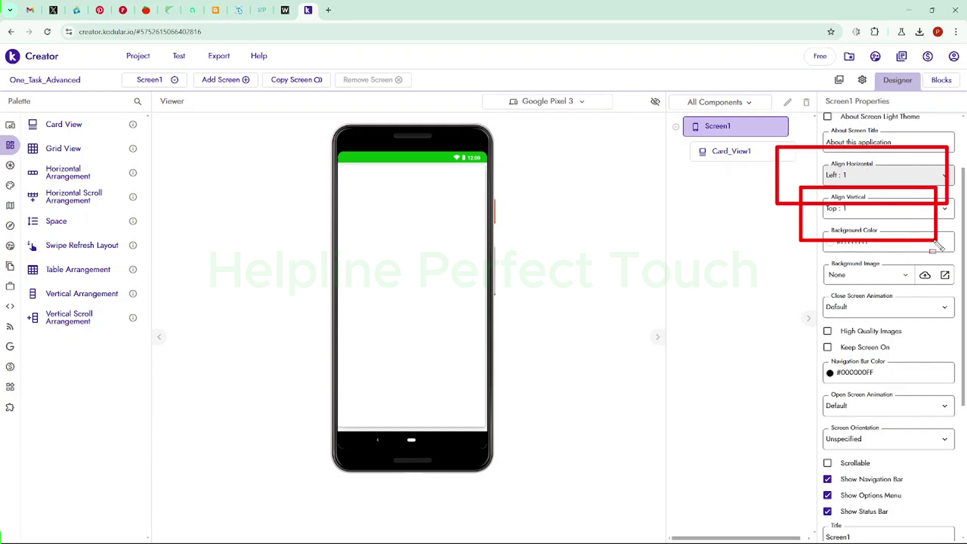
Step: Set both the horizontal and vertical alignment of Screen1 to Center
{"action": "left_click", "coordinate": [918, 176]}
{"action": "left_click", "coordinate": [871, 215]}
{"action": "left_click", "coordinate": [872, 208]}
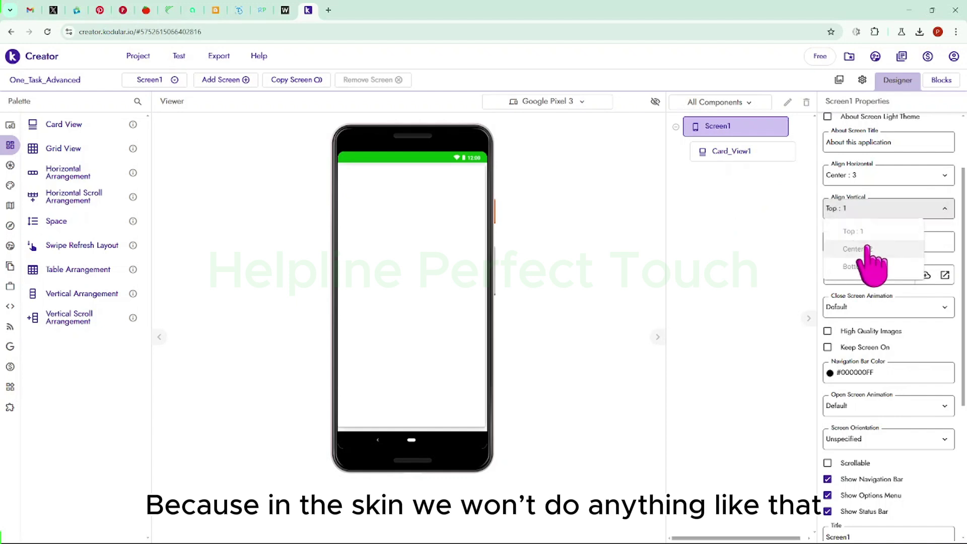
{"action": "left_click", "coordinate": [873, 249]}
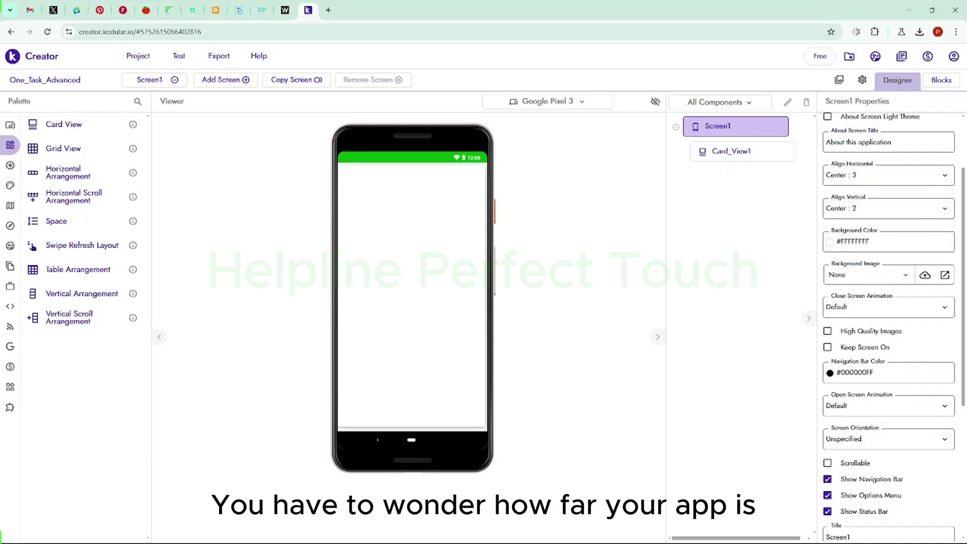
Step: Set the background color of Screen1 to the green #1C8B05FE
{"action": "left_click", "coordinate": [869, 239]}
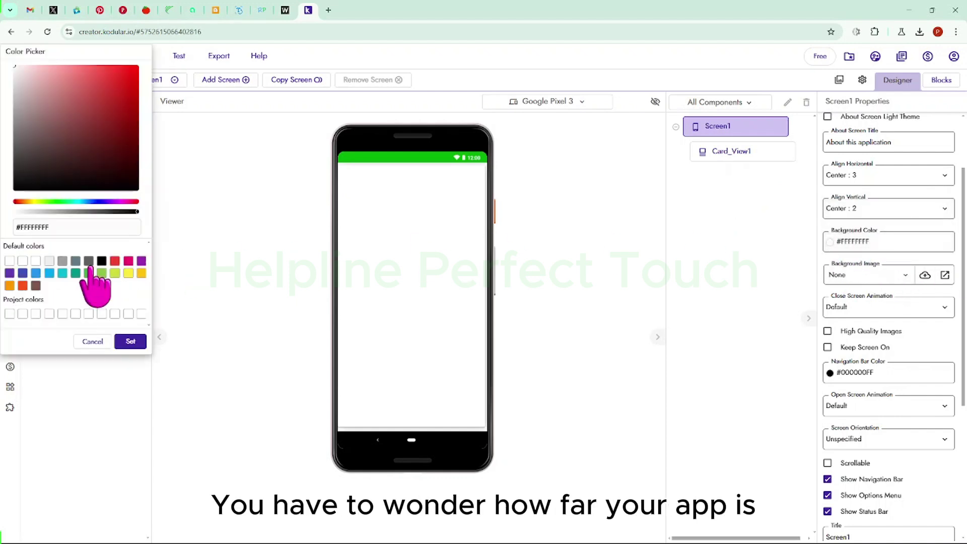
{"action": "left_click", "coordinate": [68, 202]}
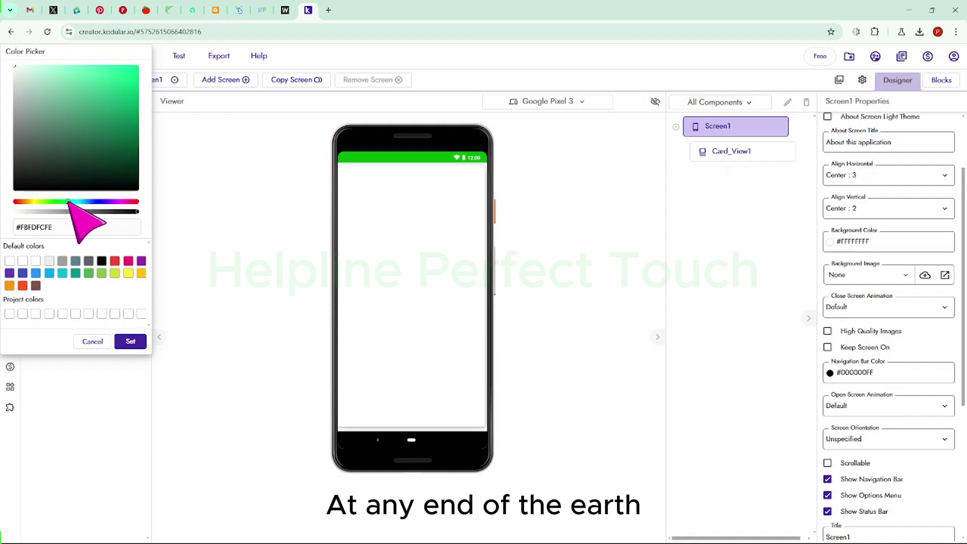
{"action": "left_click", "coordinate": [112, 131]}
{"action": "left_click", "coordinate": [128, 93]}
{"action": "left_click", "coordinate": [52, 202]}
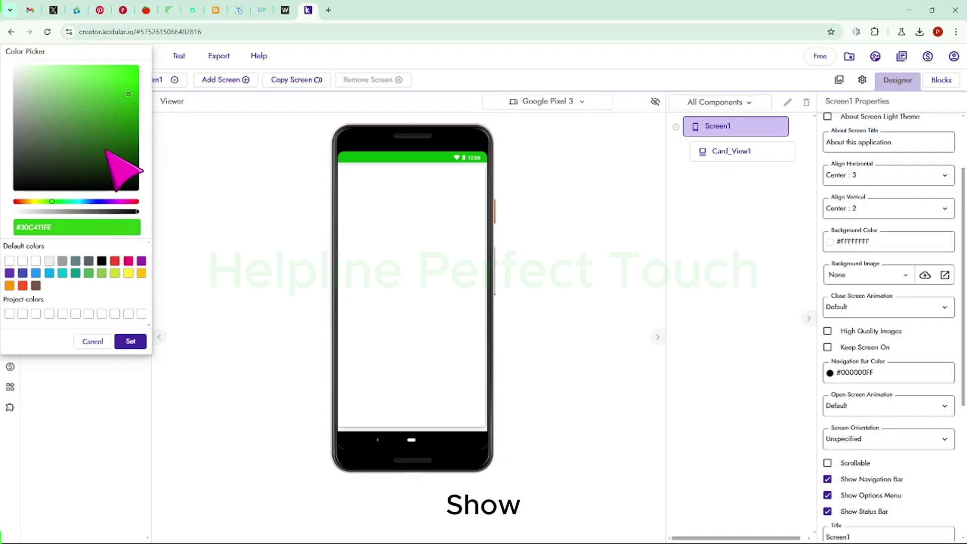
{"action": "left_click", "coordinate": [135, 122]}
{"action": "left_click", "coordinate": [130, 342]}
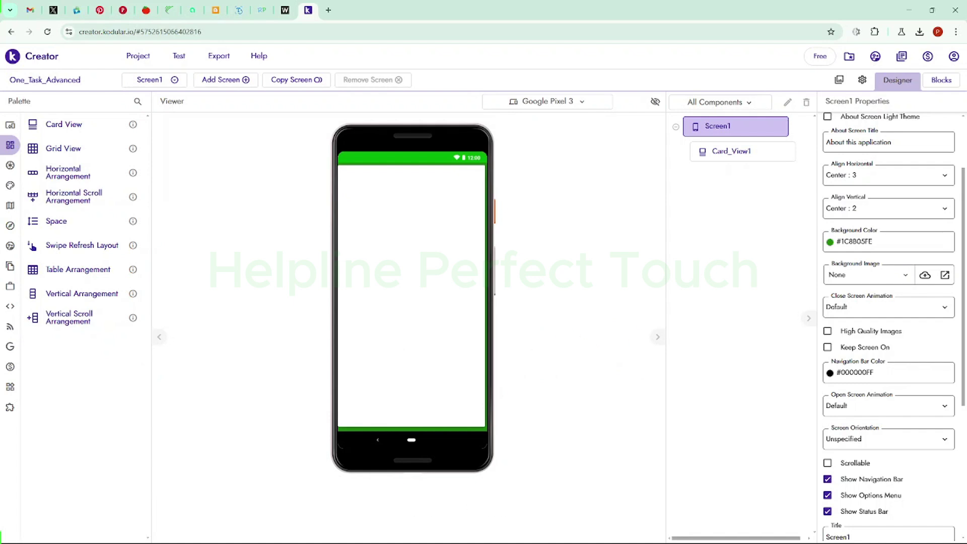
Step: Try the default purple #673AB7FF as the navigation bar color of Screen1
{"action": "scroll", "coordinate": [837, 311], "scroll_direction": "down", "scroll_amount": 1}
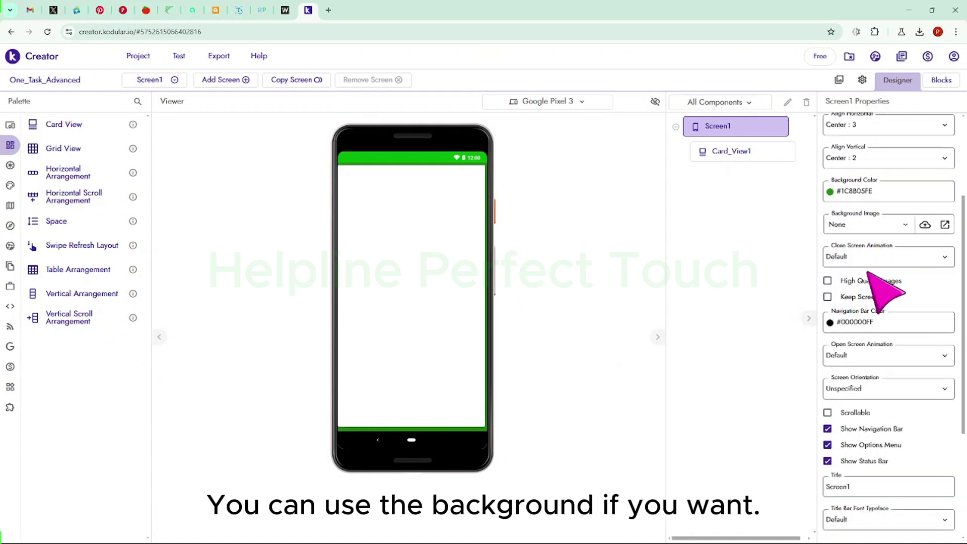
{"action": "left_click", "coordinate": [885, 224]}
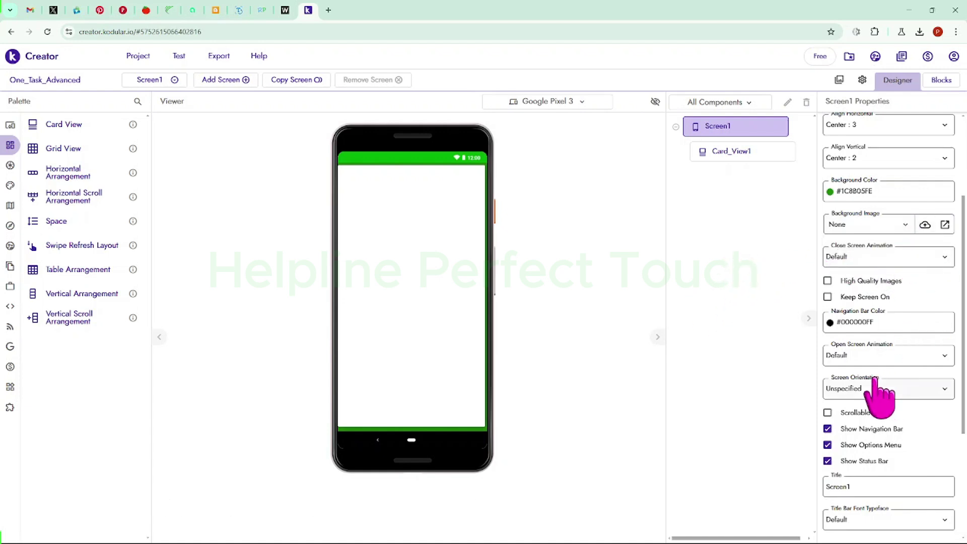
{"action": "scroll", "coordinate": [884, 342], "scroll_direction": "down", "scroll_amount": 2}
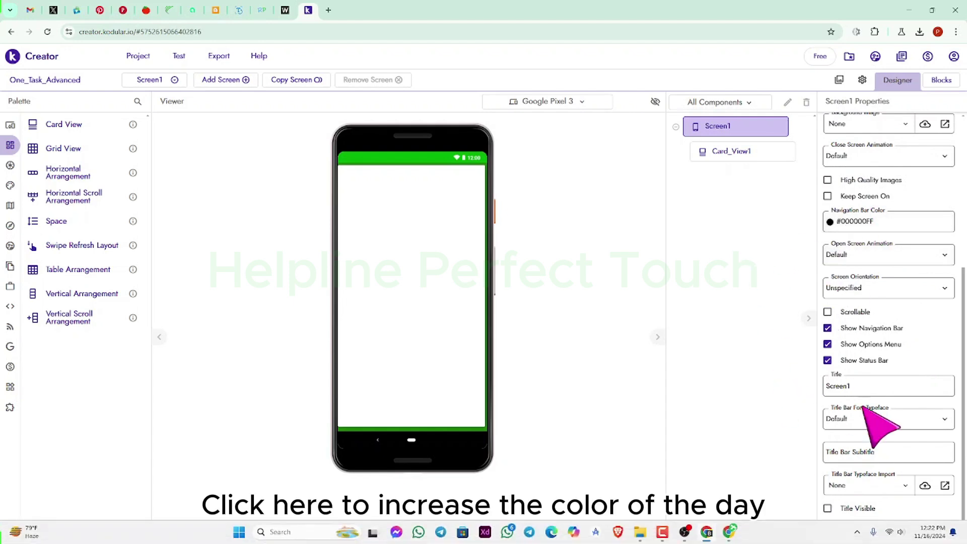
{"action": "left_click", "coordinate": [866, 222]}
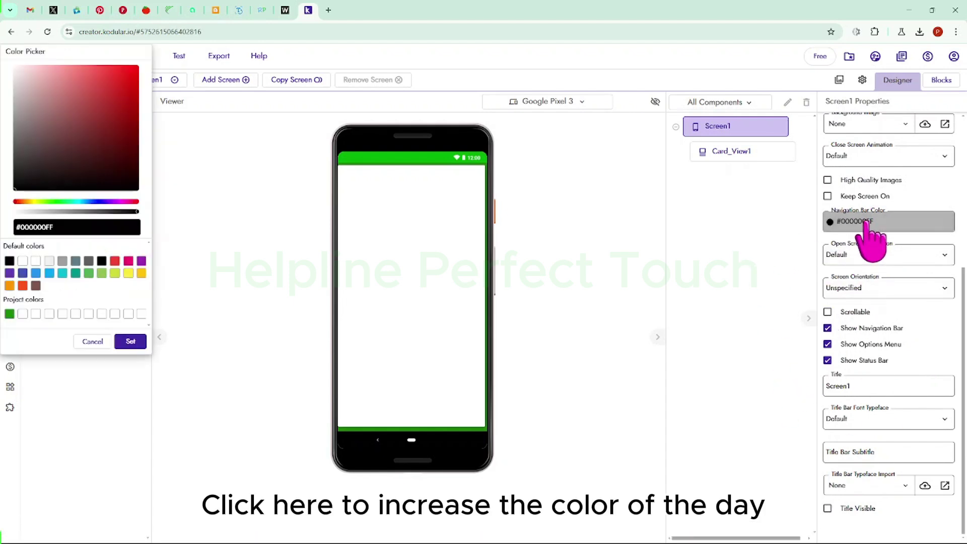
{"action": "left_click", "coordinate": [9, 273]}
{"action": "left_click", "coordinate": [130, 341]}
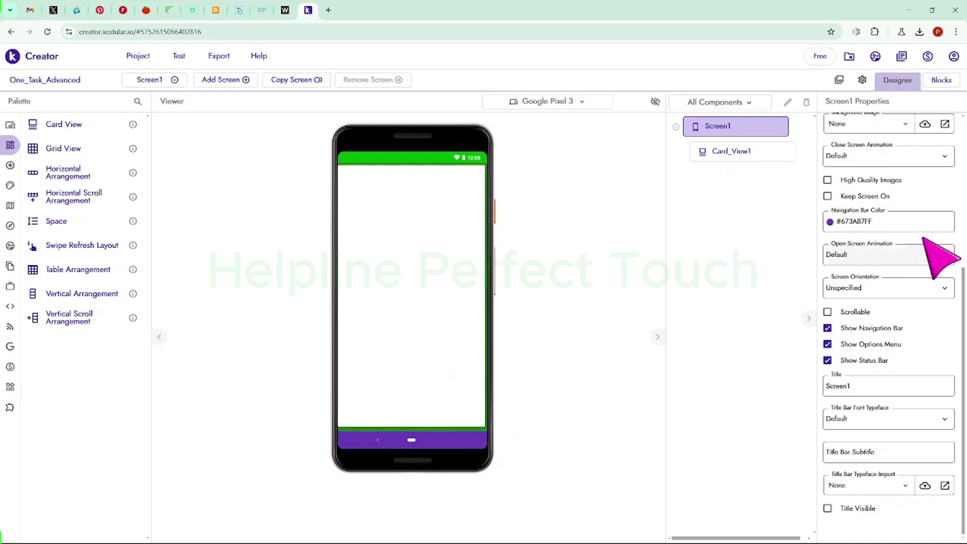
Step: Set the navigation bar color of Screen1 to the dark green #053F05FE
{"action": "left_click", "coordinate": [887, 222]}
{"action": "left_click", "coordinate": [65, 201]}
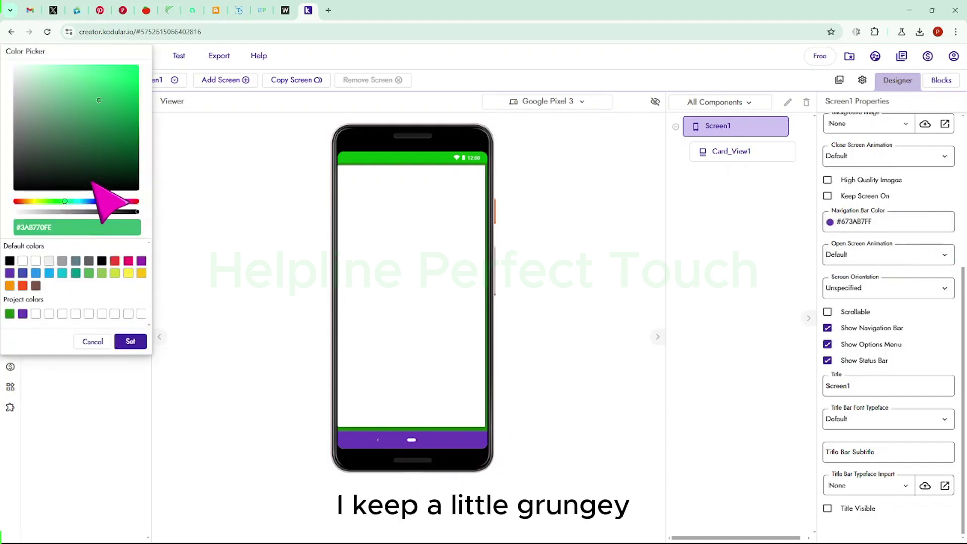
{"action": "left_click", "coordinate": [137, 160]}
{"action": "left_click", "coordinate": [62, 201]}
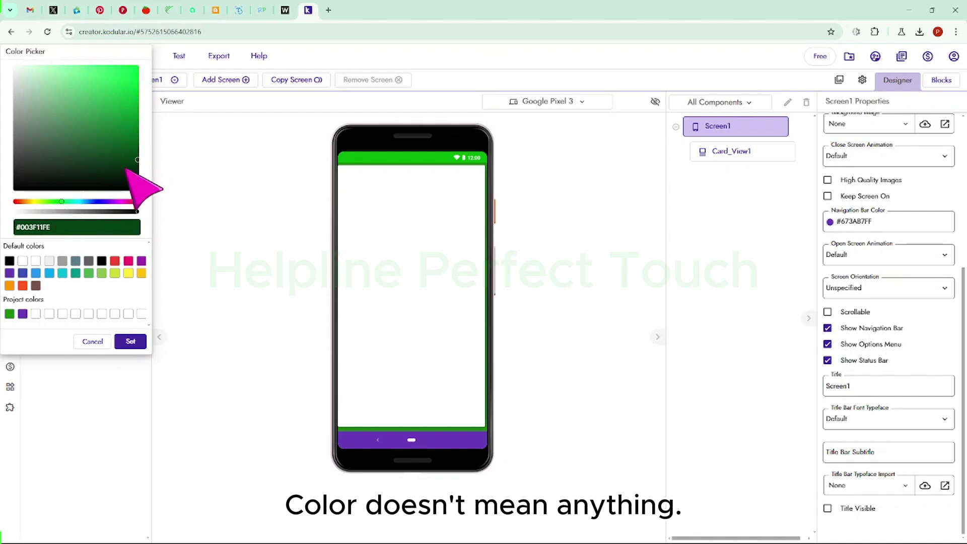
{"action": "left_click_drag", "start_coordinate": [58, 201], "coordinate": [55, 202]}
{"action": "left_click_drag", "start_coordinate": [128, 146], "coordinate": [129, 159]}
{"action": "left_click", "coordinate": [130, 342]}
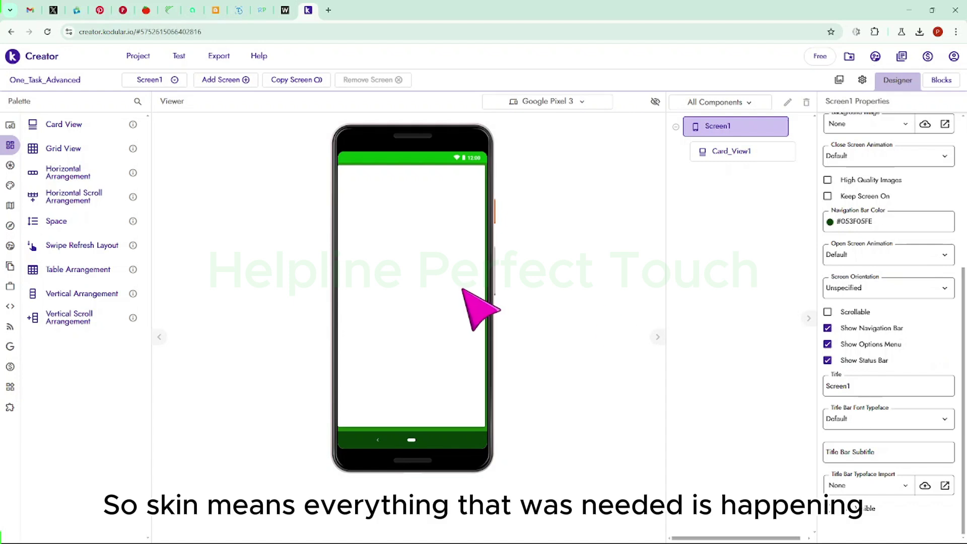
Step: Set both the horizontal and vertical alignment of Card_View1 to Center
{"action": "scroll", "coordinate": [872, 252], "scroll_direction": "up", "scroll_amount": 2}
{"action": "scroll", "coordinate": [868, 259], "scroll_direction": "up", "scroll_amount": 5}
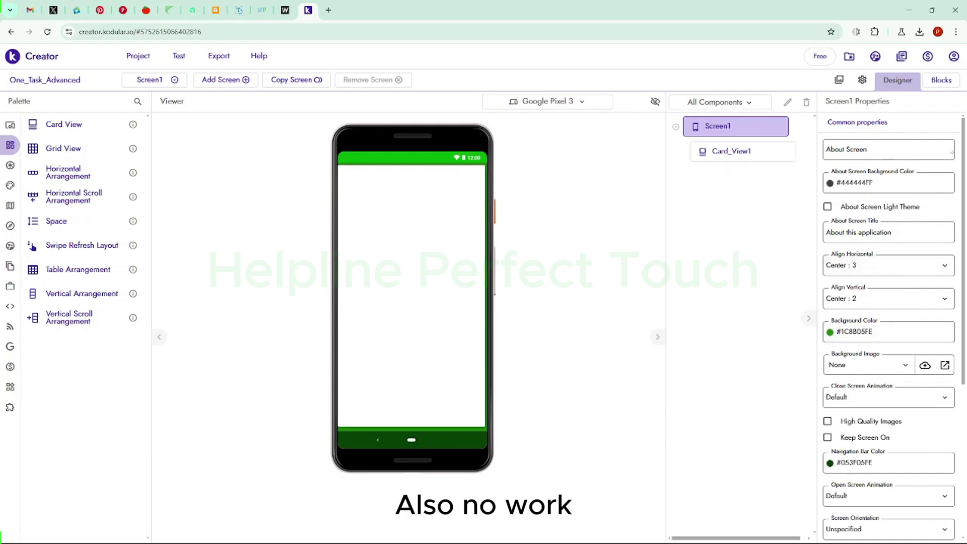
{"action": "left_click", "coordinate": [703, 152]}
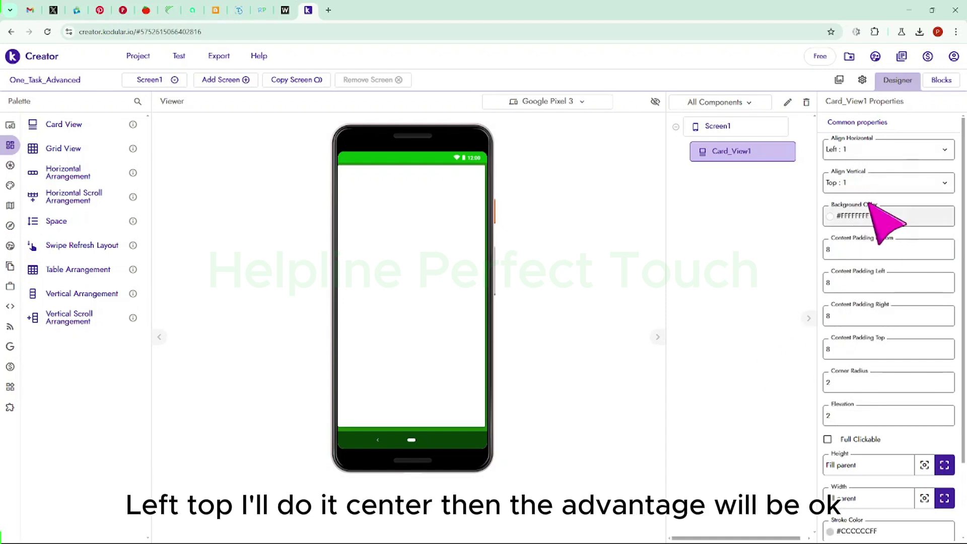
{"action": "left_click", "coordinate": [943, 150]}
{"action": "left_click", "coordinate": [867, 190]}
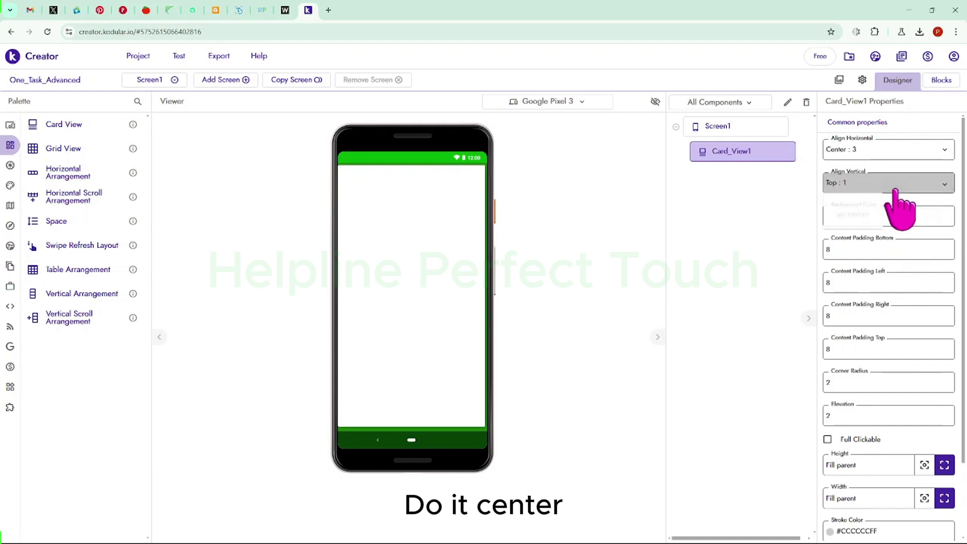
{"action": "left_click", "coordinate": [888, 187]}
{"action": "left_click", "coordinate": [868, 222]}
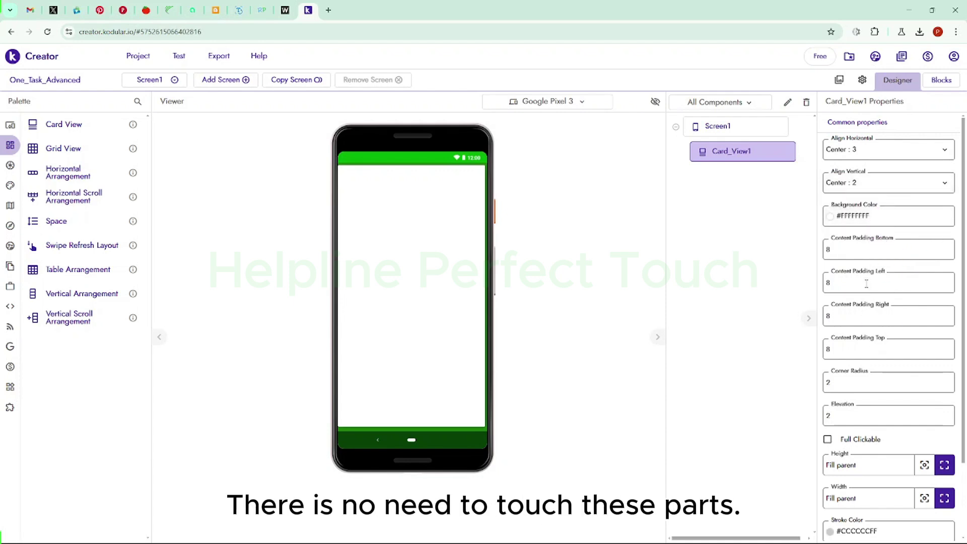
Step: Set the corner radius of Card_View1 to 30
{"action": "scroll", "coordinate": [866, 283], "scroll_direction": "down", "scroll_amount": 2}
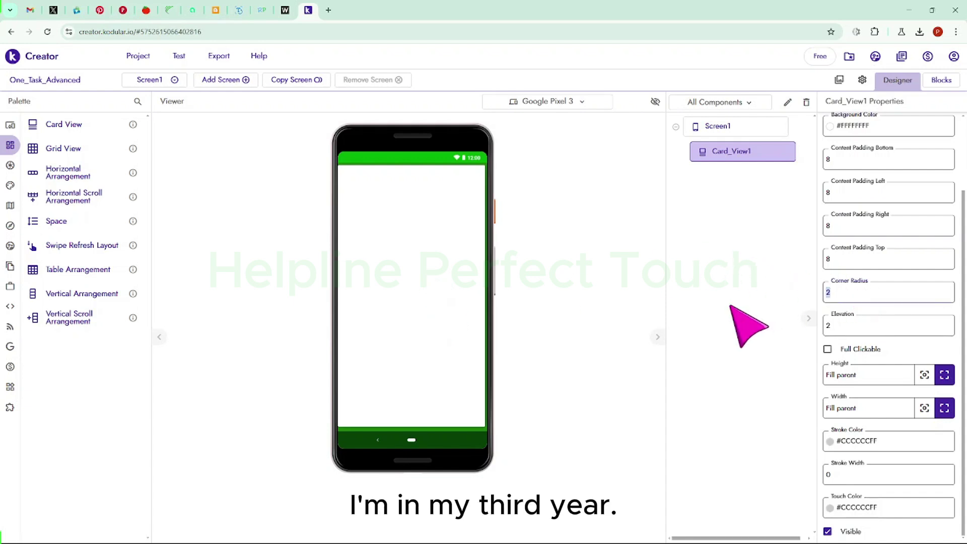
{"action": "type", "text": "30"}
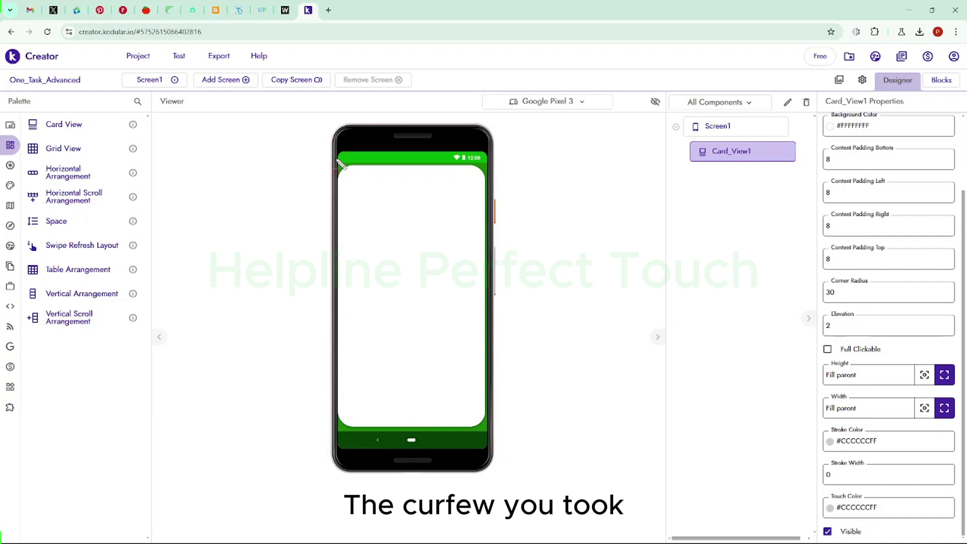
{"action": "mouse_move", "coordinate": [388, 372]}
{"action": "left_mouse_down"}
{"action": "mouse_move", "coordinate": [447, 420]}
{"action": "mouse_move", "coordinate": [493, 434]}
{"action": "left_mouse_up"}
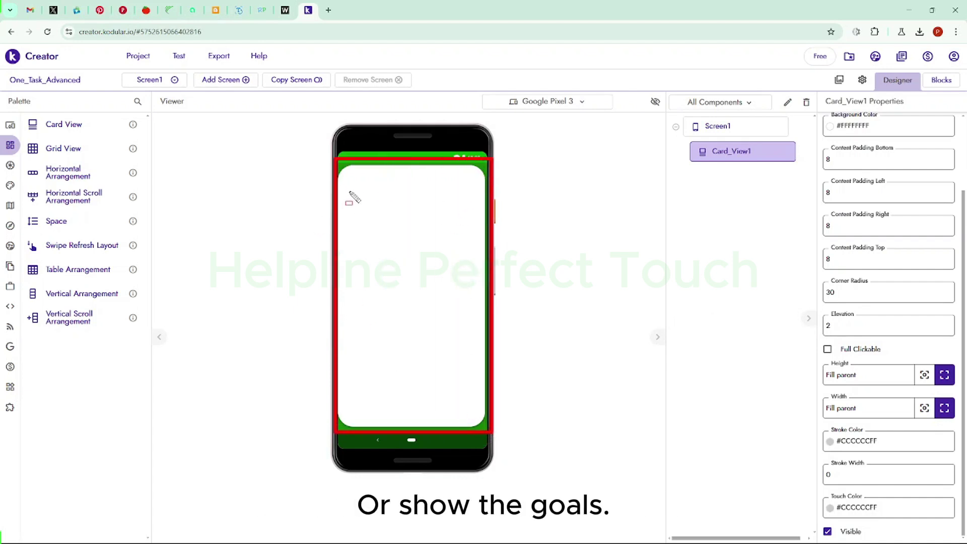
{"action": "left_click_drag", "start_coordinate": [411, 217], "coordinate": [416, 222]}
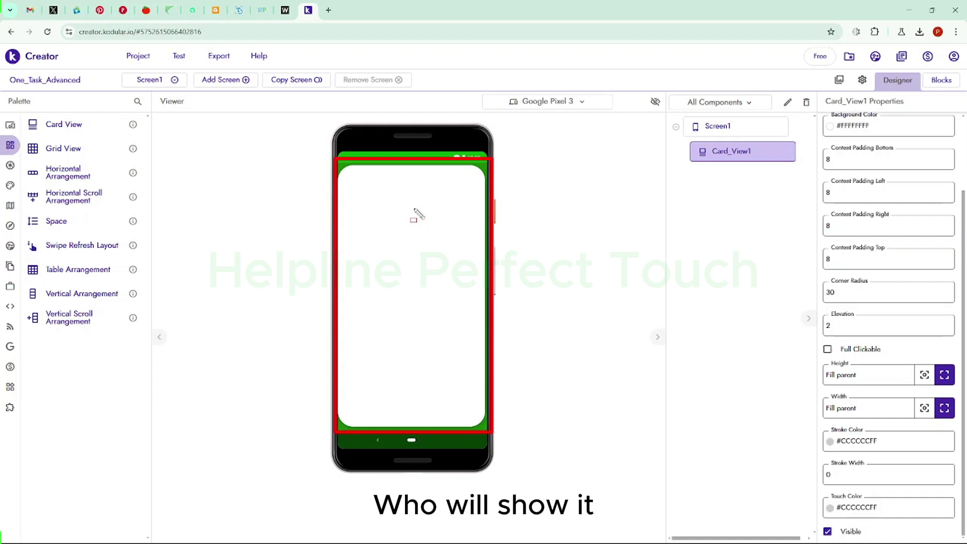
{"action": "key", "text": "Escape"}
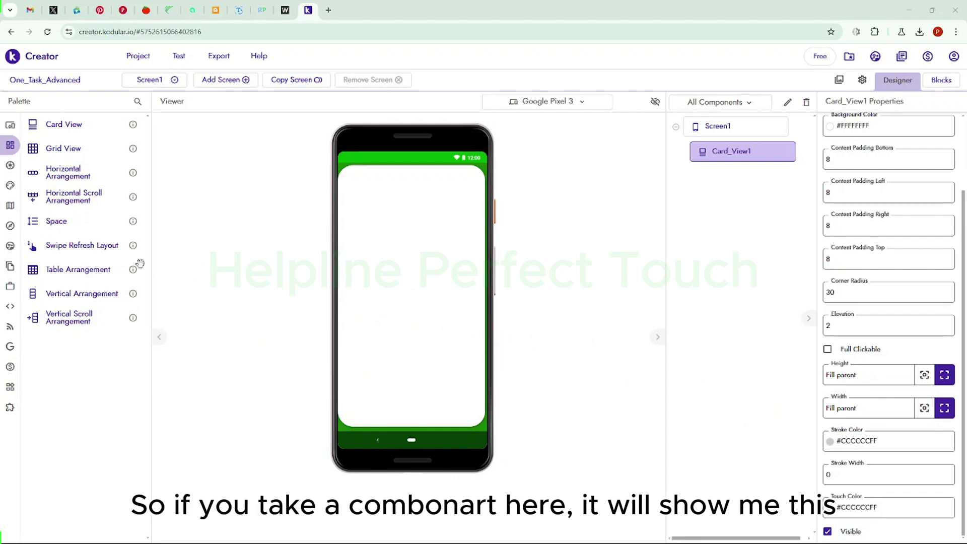
Step: Add a Custom Progress component from the user interface components inside Card_View1 and select it
{"action": "left_click", "coordinate": [41, 125]}
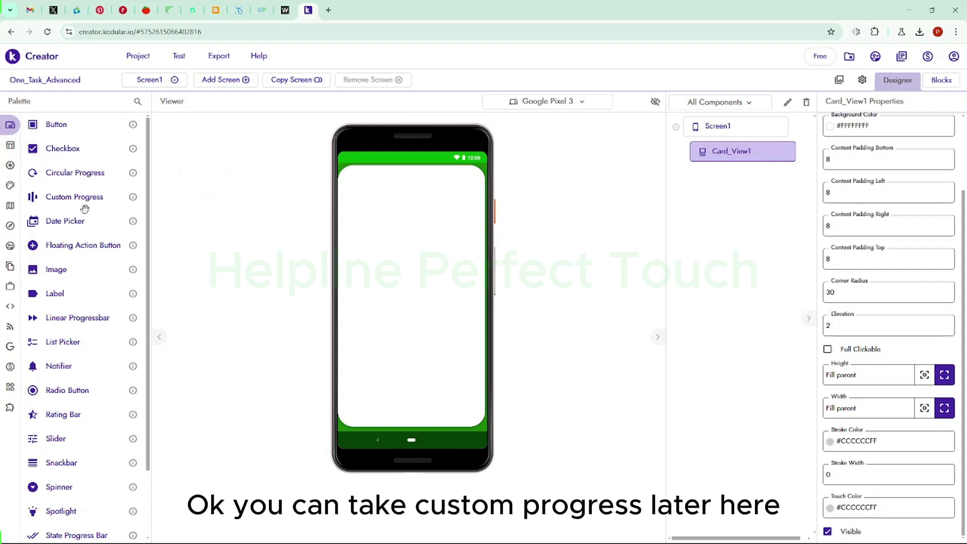
{"action": "left_click_drag", "start_coordinate": [73, 201], "coordinate": [403, 287]}
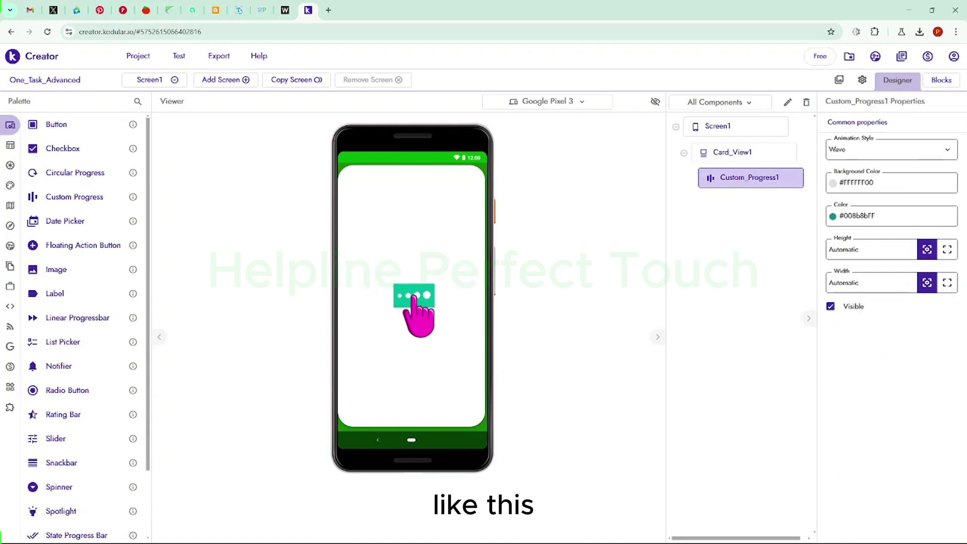
{"action": "left_click", "coordinate": [418, 323]}
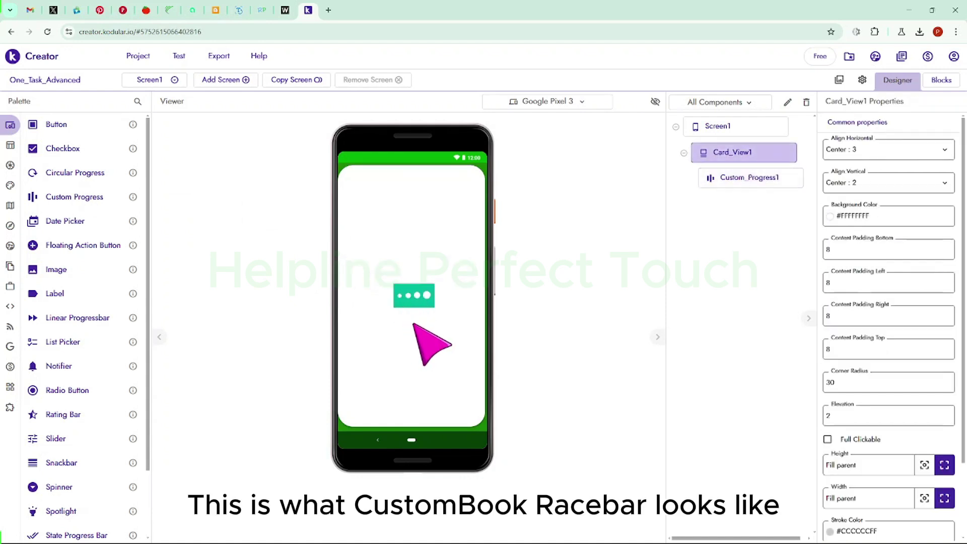
{"action": "left_click", "coordinate": [413, 298]}
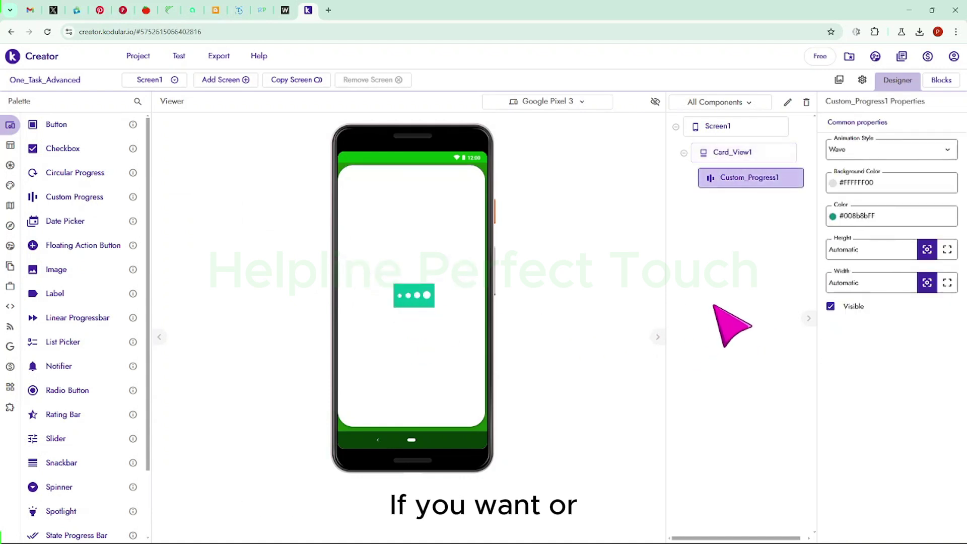
Step: Try the Chasing Dots and Wandering Cubes animation styles on the custom progress
{"action": "left_click", "coordinate": [882, 151]}
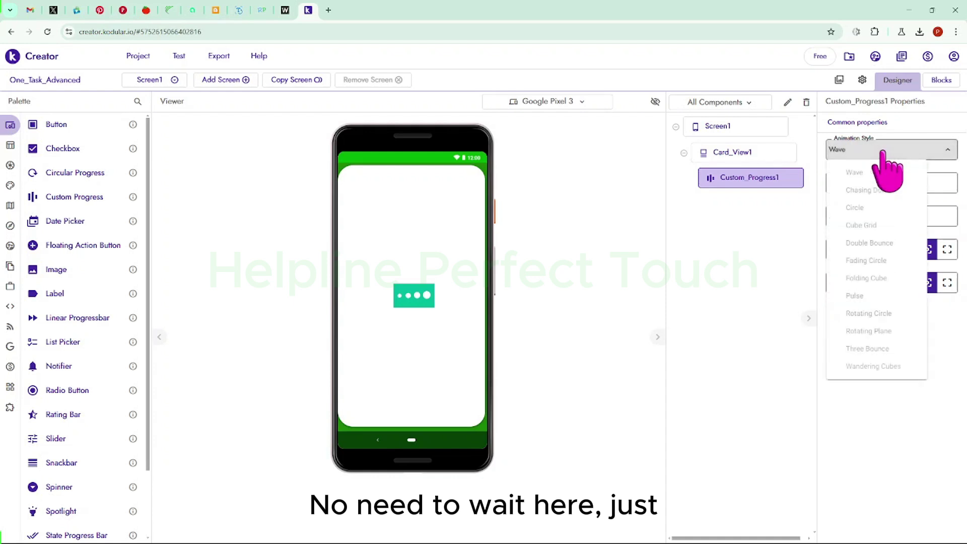
{"action": "left_click", "coordinate": [889, 192]}
{"action": "left_click", "coordinate": [426, 309]}
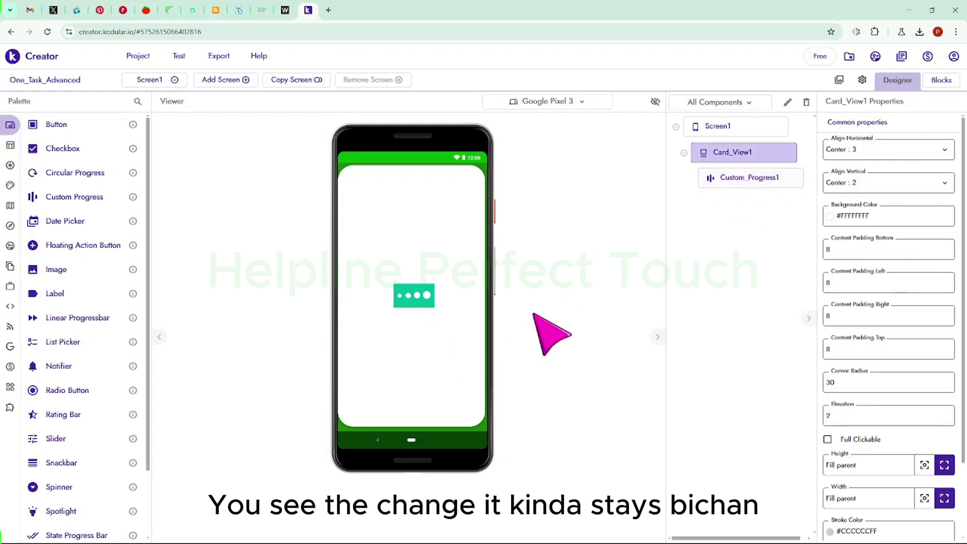
{"action": "left_click", "coordinate": [756, 178]}
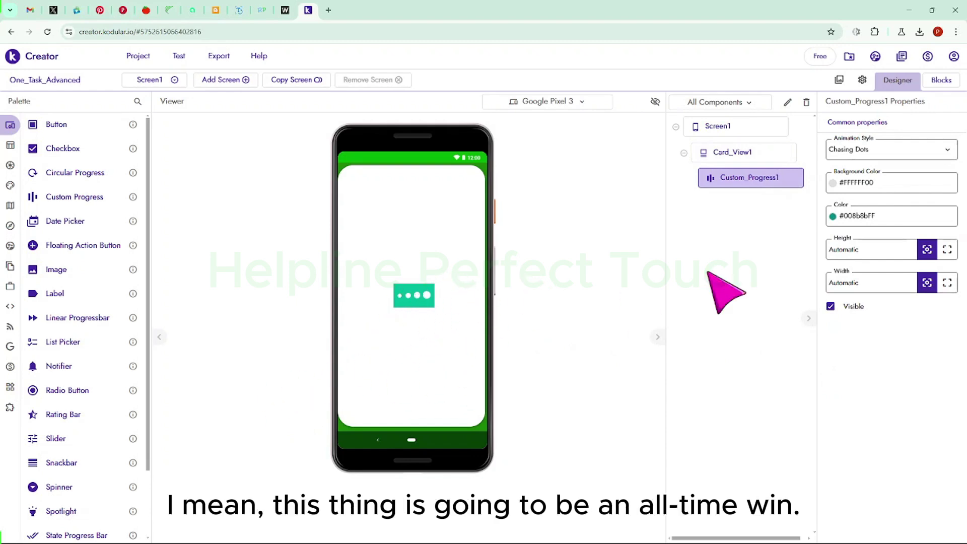
{"action": "left_click", "coordinate": [874, 152]}
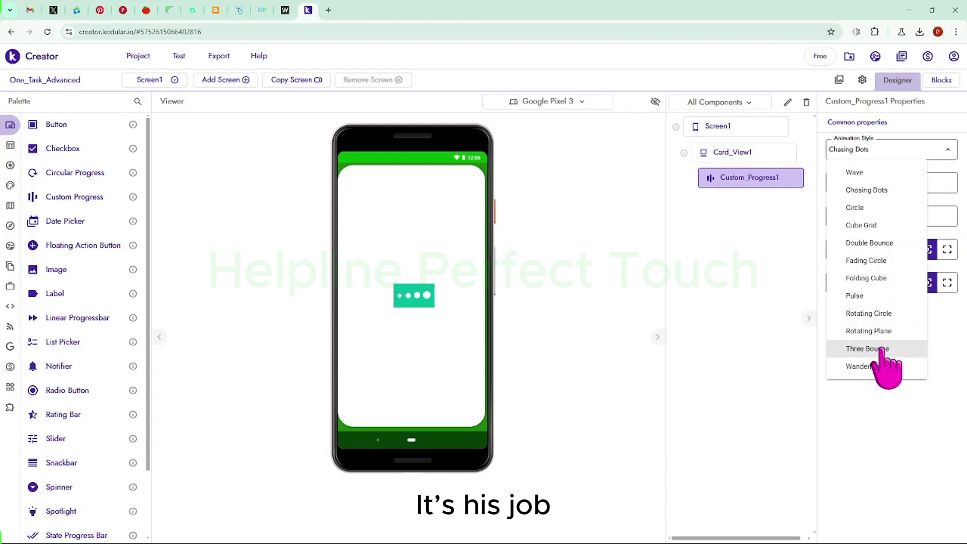
{"action": "left_click", "coordinate": [878, 365]}
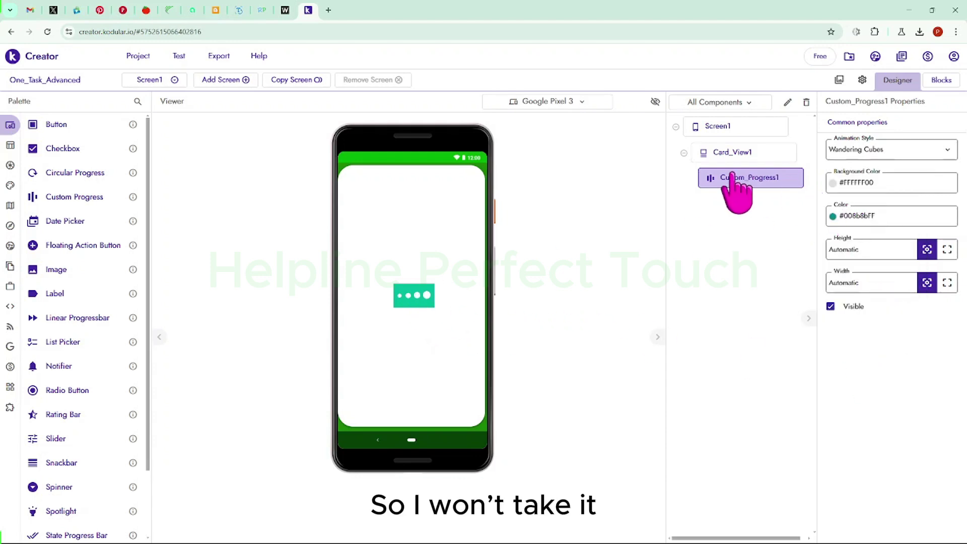
Step: Delete the custom progress and add a Circular Progress component inside Card_View1 instead
{"action": "left_click", "coordinate": [806, 102]}
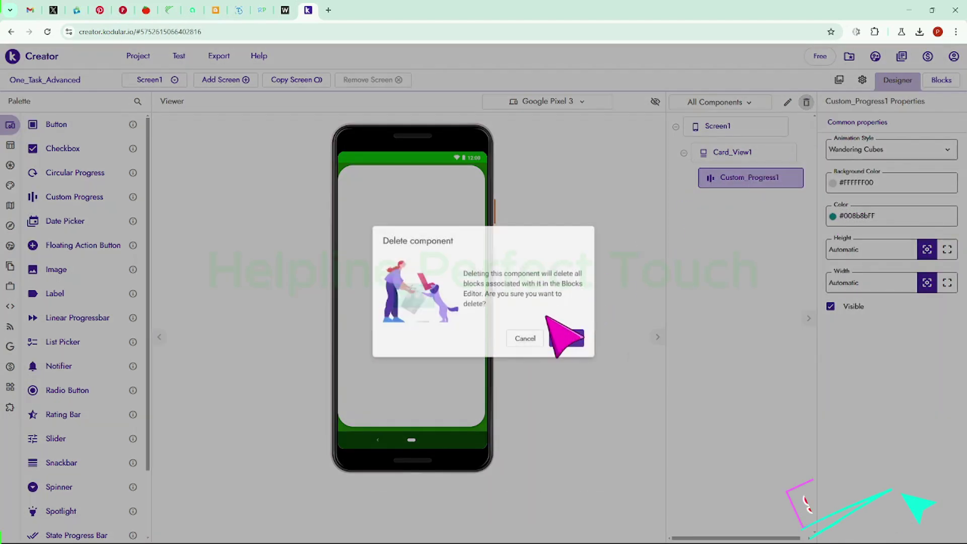
{"action": "left_click", "coordinate": [566, 339]}
{"action": "left_click_drag", "start_coordinate": [52, 187], "coordinate": [410, 303]}
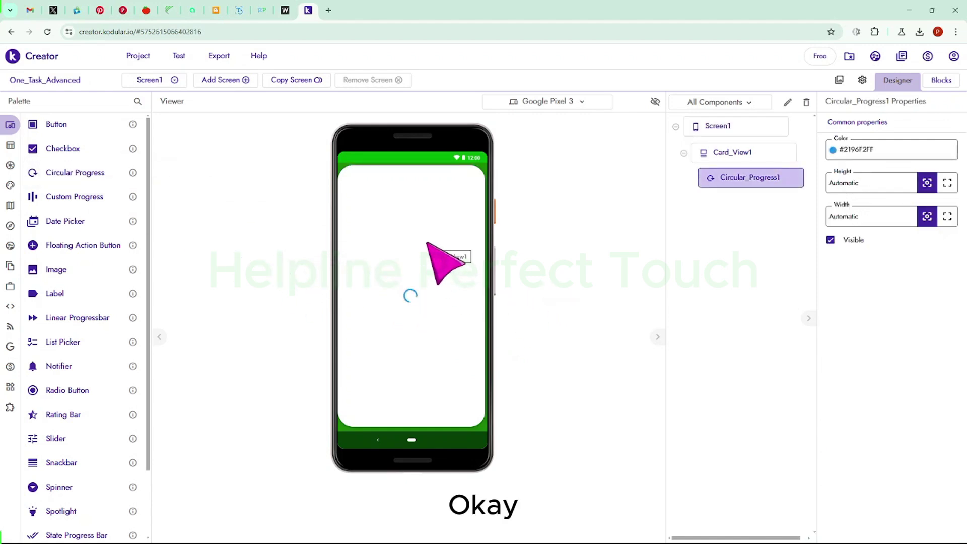
{"action": "left_click", "coordinate": [430, 326]}
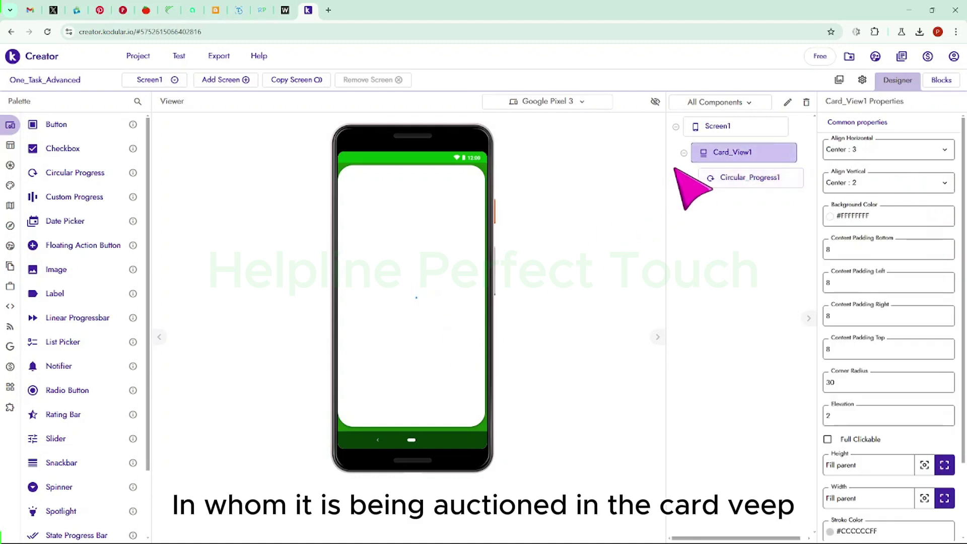
Step: Try the Fill parent size for the height and width of Circular_Progress1 and return both to Automatic
{"action": "left_click", "coordinate": [748, 182]}
{"action": "left_click", "coordinate": [947, 183]}
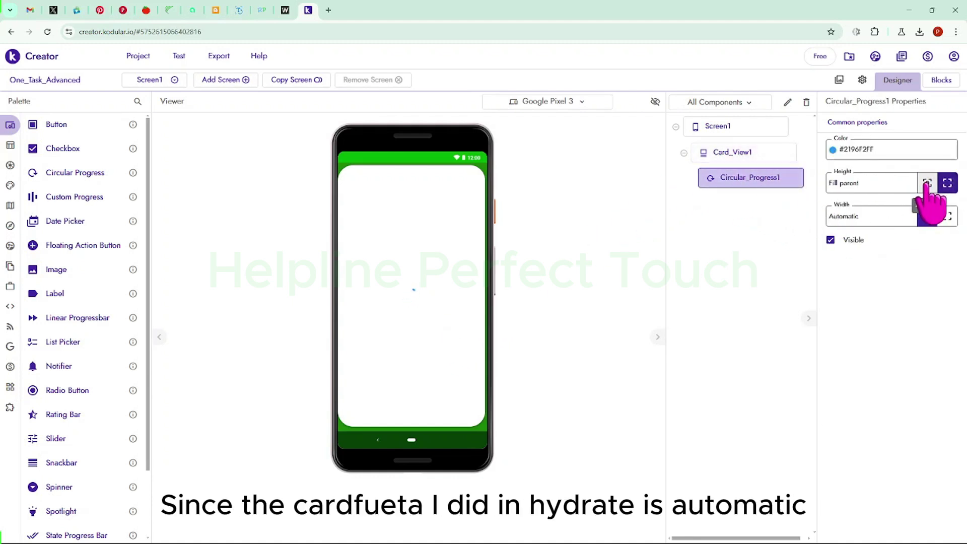
{"action": "left_click", "coordinate": [927, 183]}
{"action": "left_click", "coordinate": [947, 216]}
{"action": "left_click", "coordinate": [927, 216]}
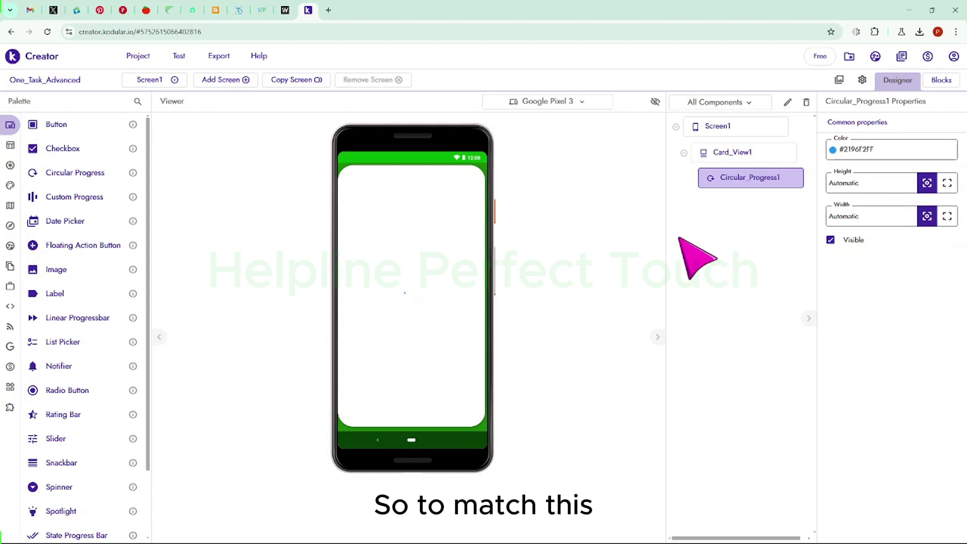
Step: Set the screen orientation of Screen1 to Portrait
{"action": "left_click", "coordinate": [455, 214]}
{"action": "left_click", "coordinate": [741, 133]}
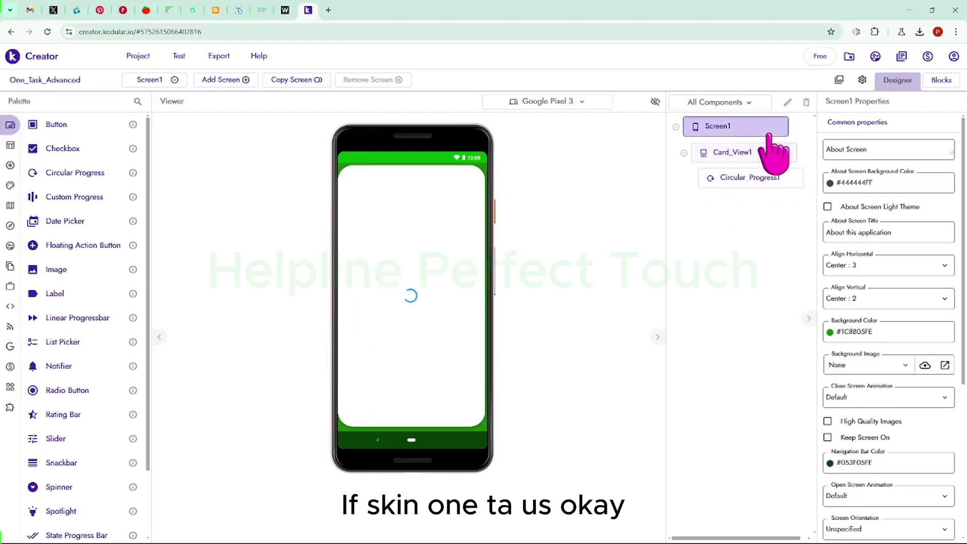
{"action": "scroll", "coordinate": [904, 264], "scroll_direction": "down", "scroll_amount": 2}
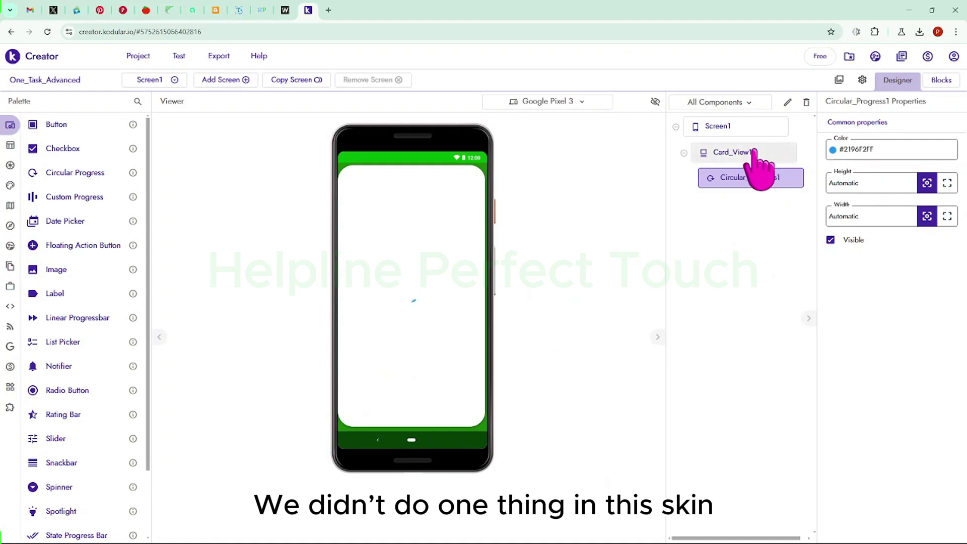
{"action": "left_click", "coordinate": [748, 126]}
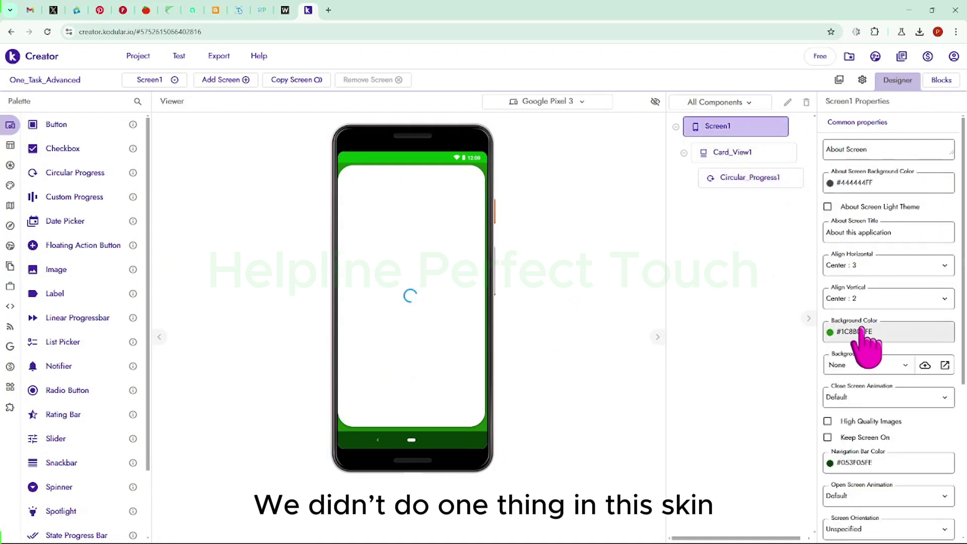
{"action": "scroll", "coordinate": [933, 384], "scroll_direction": "down", "scroll_amount": 3}
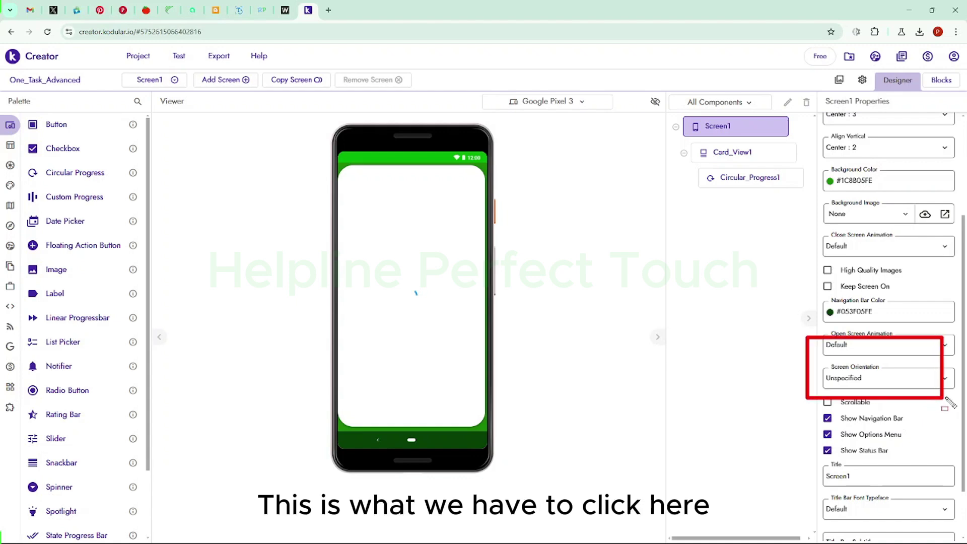
{"action": "left_click", "coordinate": [917, 379]}
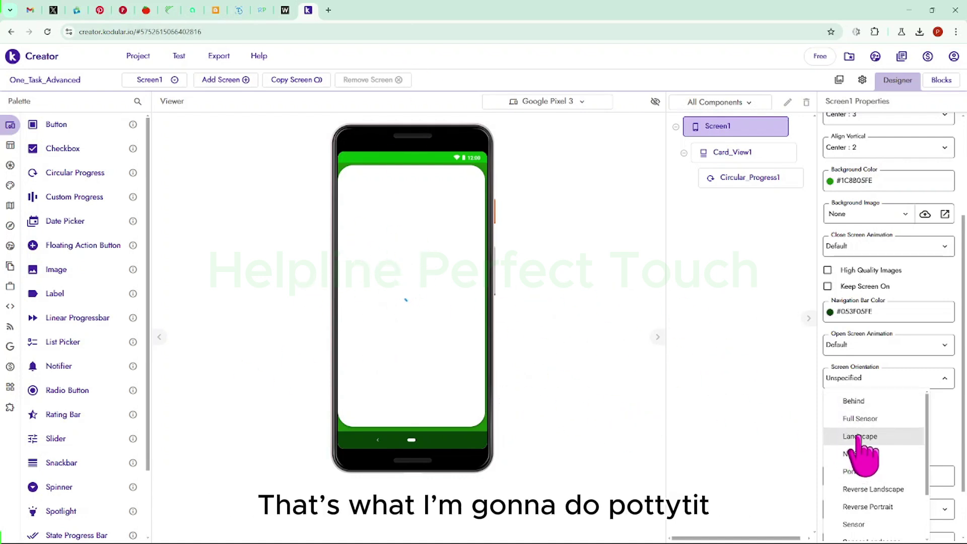
{"action": "left_click", "coordinate": [887, 471]}
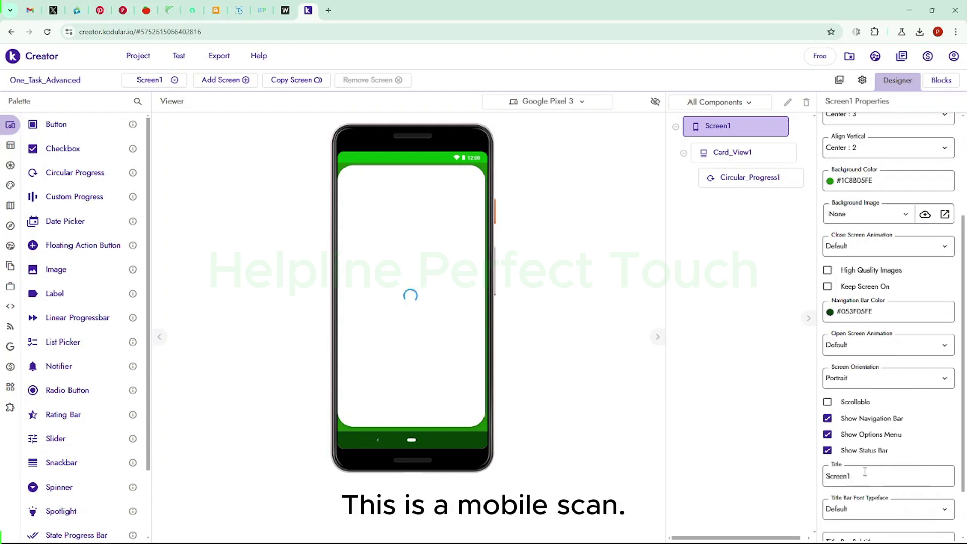
Step: Set both the height and the width of Card_View1 to Automatic
{"action": "left_click", "coordinate": [437, 328]}
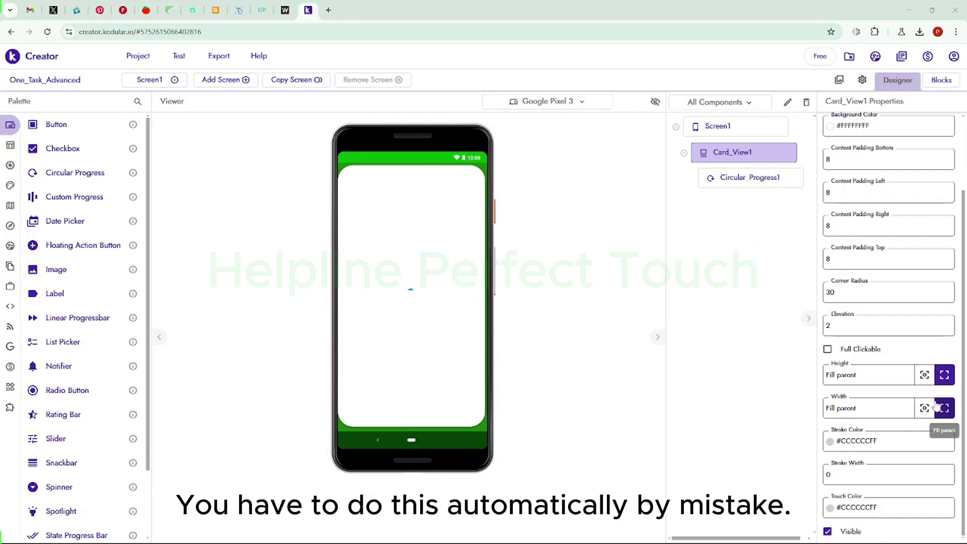
{"action": "left_click", "coordinate": [925, 375]}
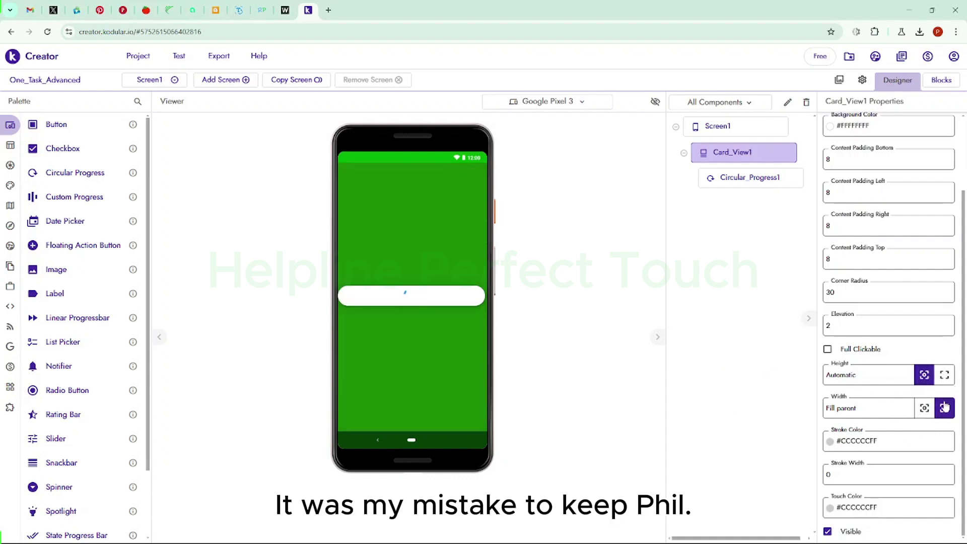
{"action": "left_click", "coordinate": [924, 409]}
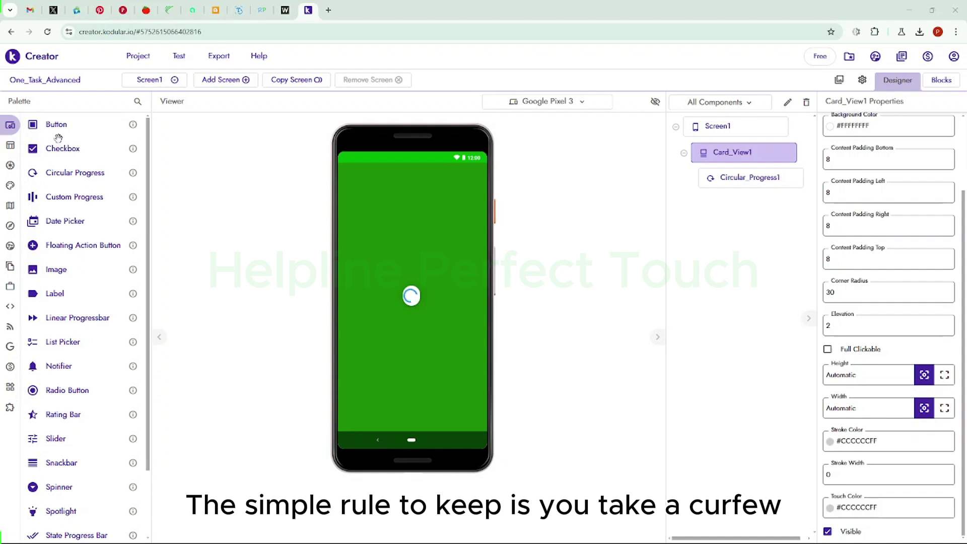
Step: Add a second Card View from the general layout components above Card_View1, with a Space component between the two cards
{"action": "mouse_move", "coordinate": [15, 149]}
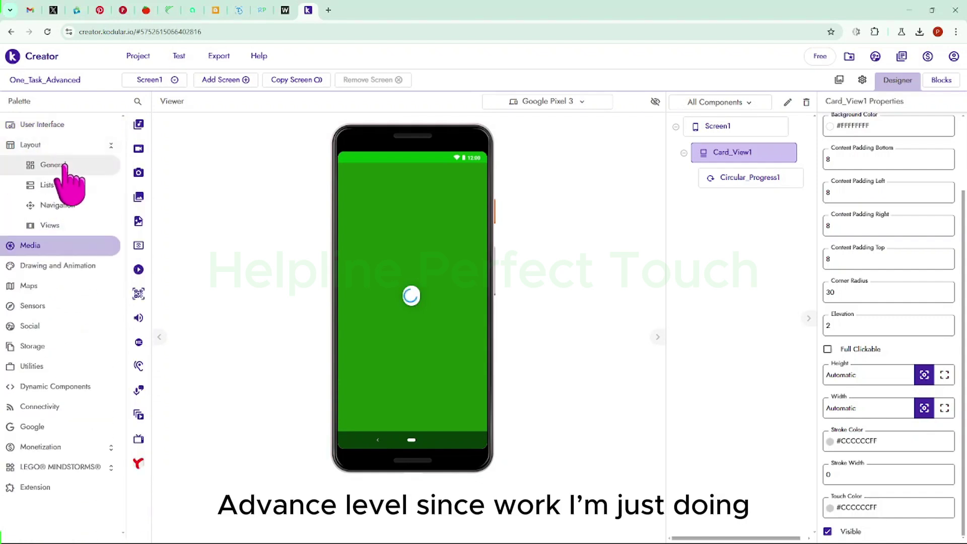
{"action": "left_click", "coordinate": [55, 164]}
{"action": "left_click_drag", "start_coordinate": [74, 124], "coordinate": [408, 221]}
{"action": "left_click_drag", "start_coordinate": [56, 221], "coordinate": [398, 310]}
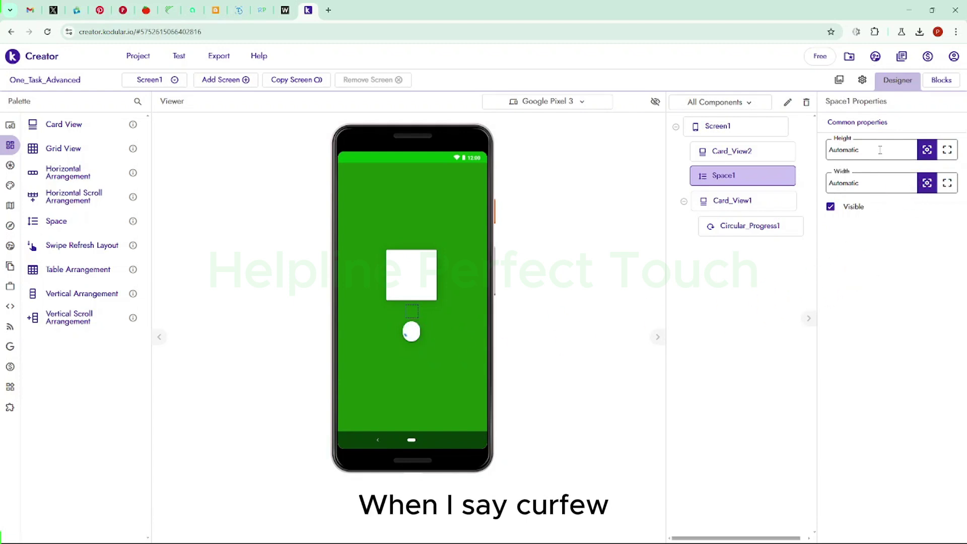
Step: Set the height of Space1 between the two cards to 100 px
{"action": "left_click_drag", "start_coordinate": [877, 150], "coordinate": [799, 150]}
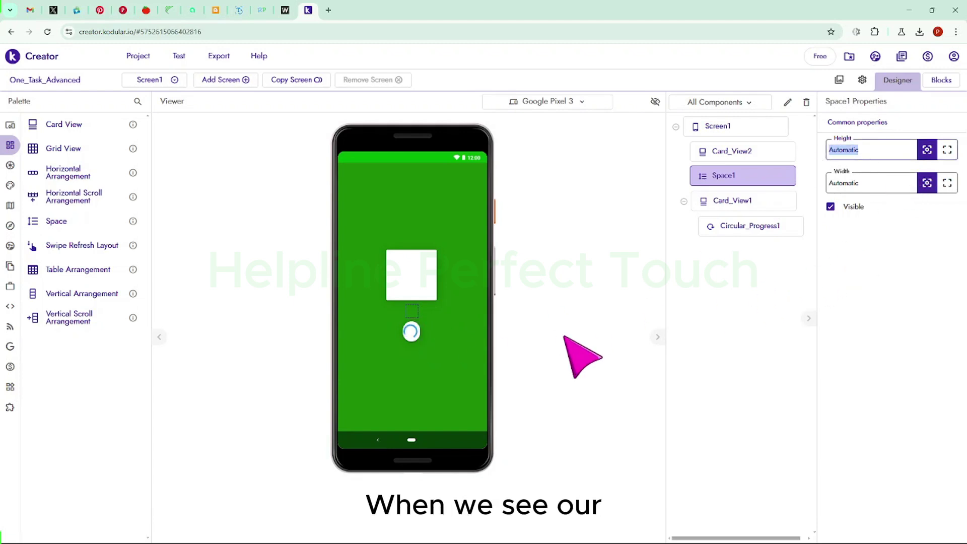
{"action": "left_click", "coordinate": [530, 336]}
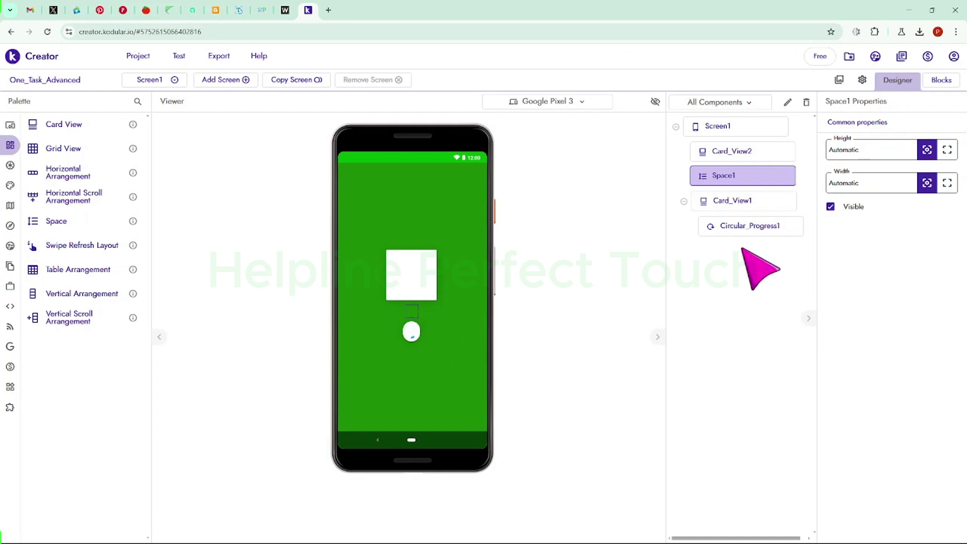
{"action": "left_click_drag", "start_coordinate": [880, 153], "coordinate": [786, 156]}
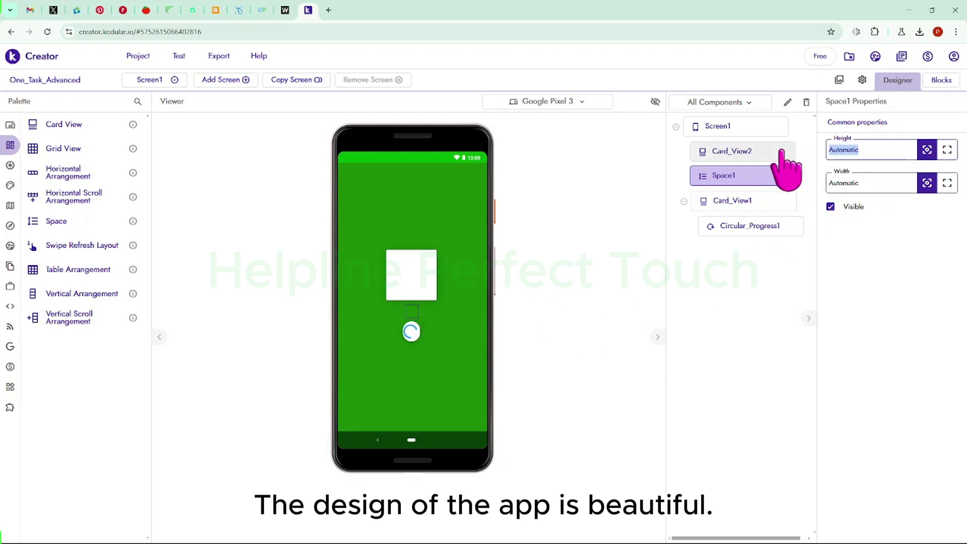
{"action": "type", "text": "30"}
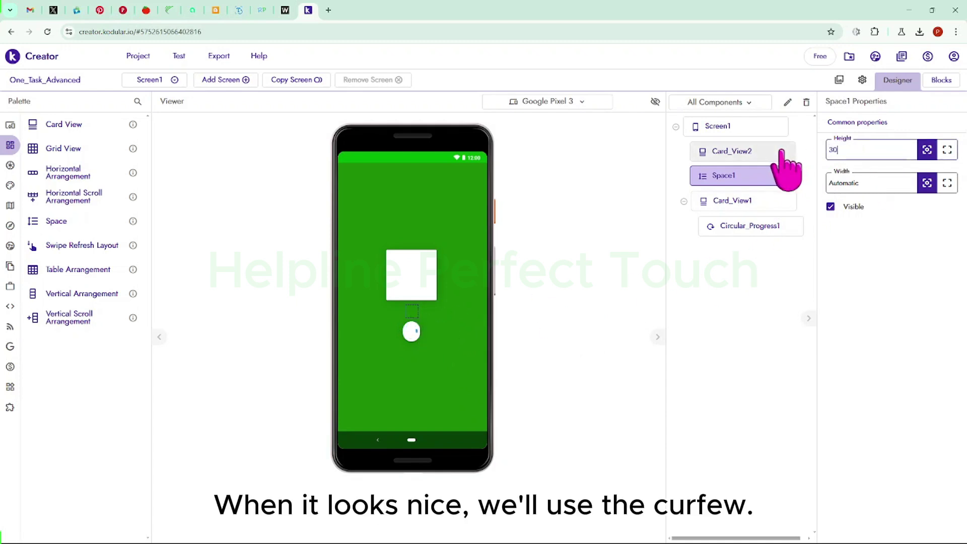
{"action": "key", "text": "Return"}
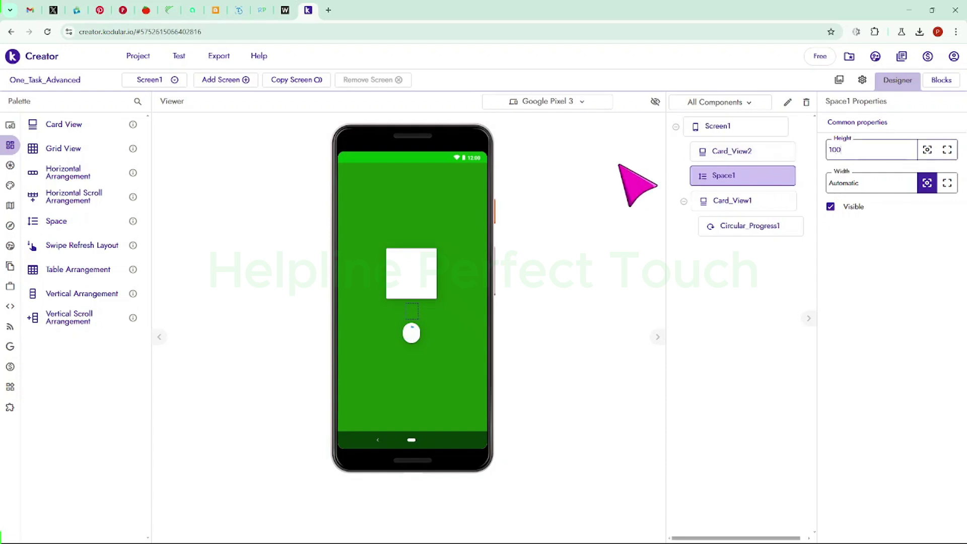
{"action": "key", "text": "Return"}
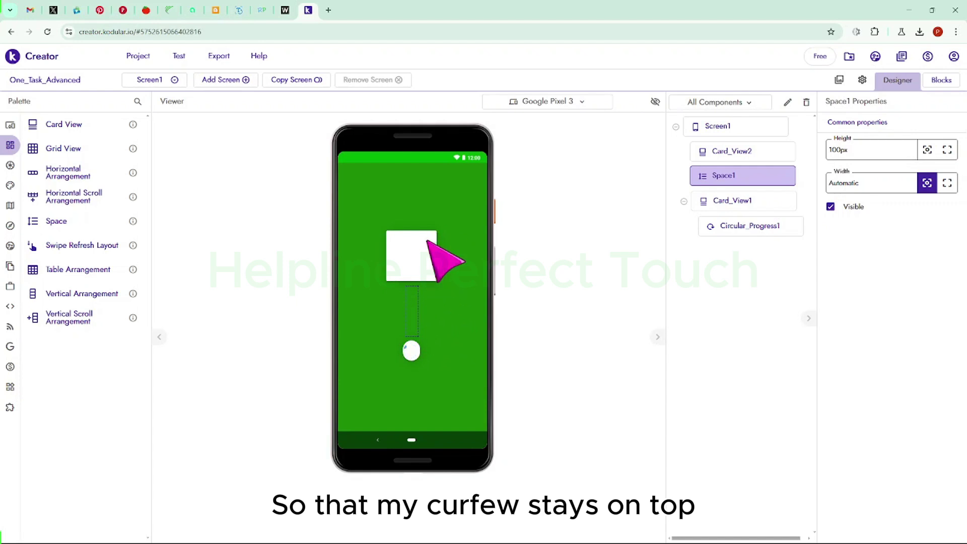
Step: Copy Space1 and paste the duplicate below Card_View1 on Screen1
{"action": "right_click", "coordinate": [414, 315]}
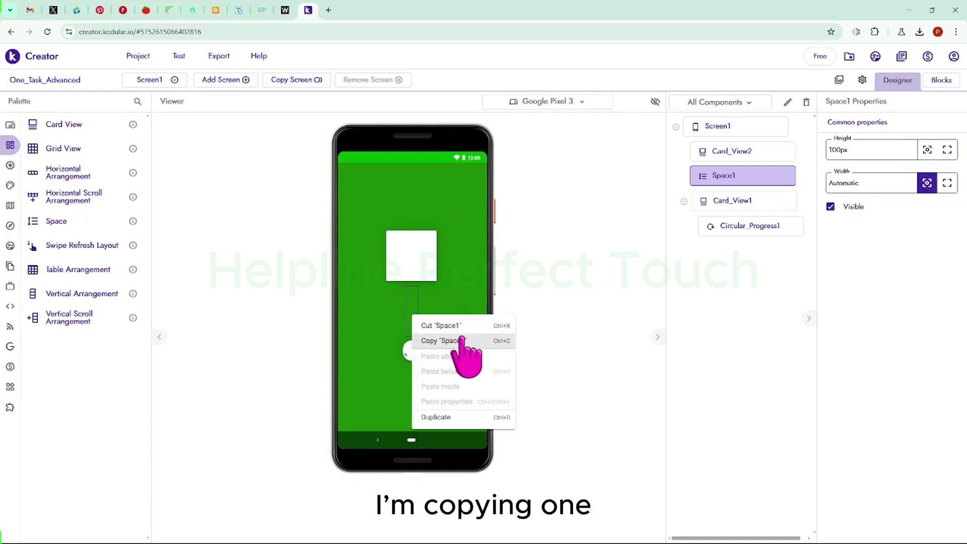
{"action": "left_click", "coordinate": [444, 339]}
{"action": "left_click", "coordinate": [426, 378]}
{"action": "key", "text": "ctrl+v"}
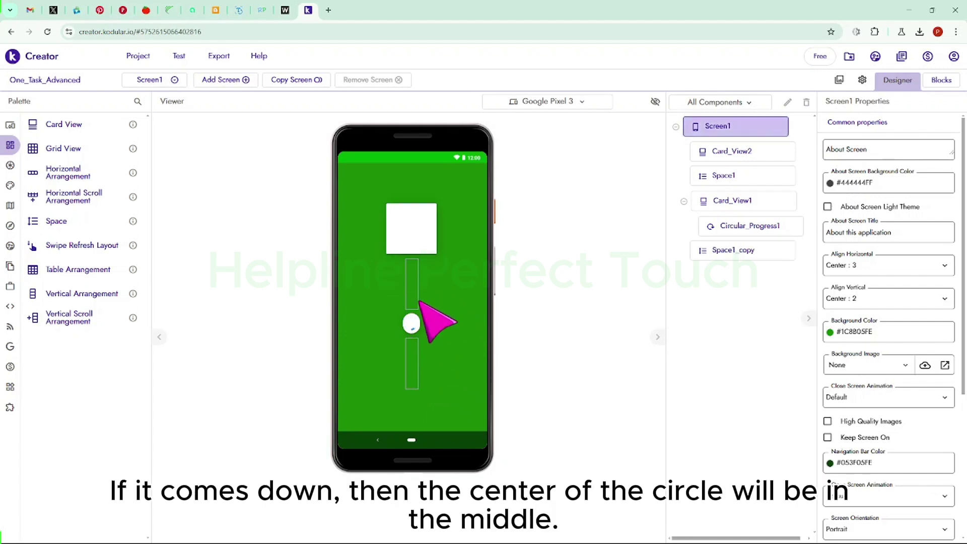
Step: Try Fill parent again for the height and width of Circular_Progress1 and restore both to Automatic
{"action": "left_click", "coordinate": [414, 329]}
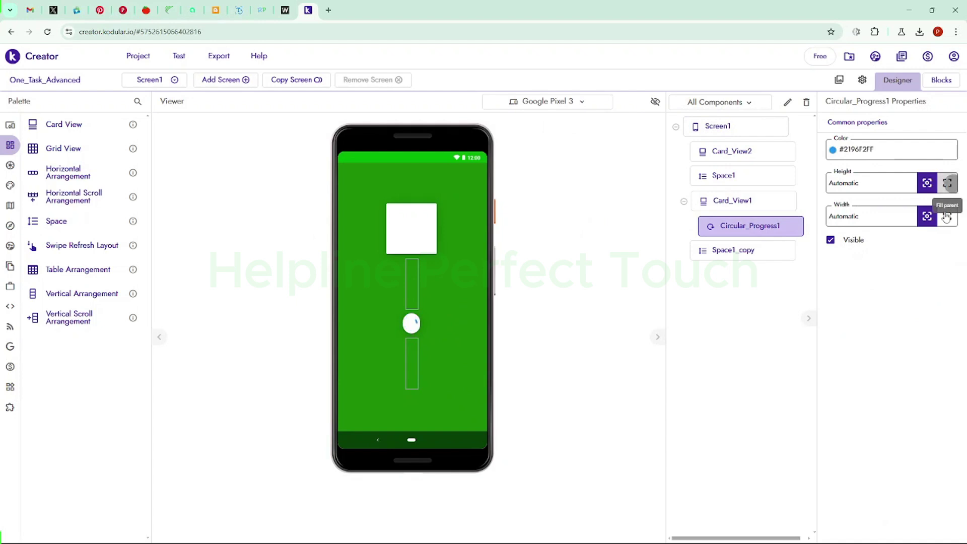
{"action": "left_click", "coordinate": [948, 183]}
{"action": "left_click", "coordinate": [948, 216]}
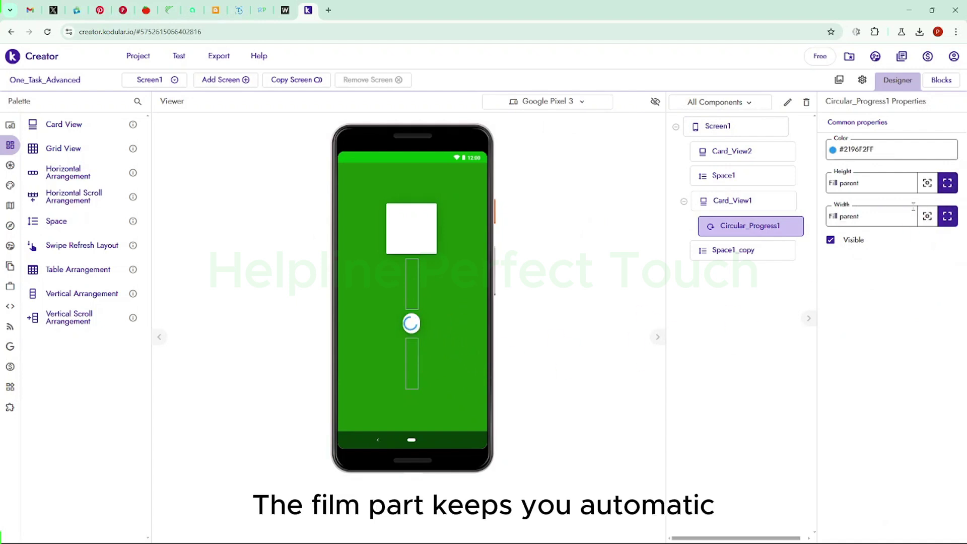
{"action": "left_click", "coordinate": [927, 183]}
{"action": "left_click", "coordinate": [927, 216]}
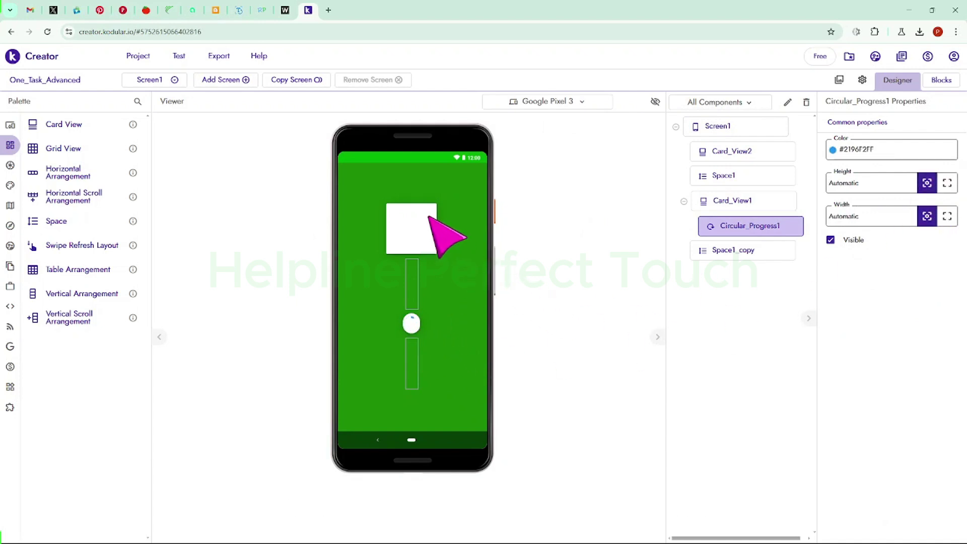
Step: Add an Image component from the user interface components inside Card_View2
{"action": "left_click", "coordinate": [429, 219]}
{"action": "left_click", "coordinate": [30, 126]}
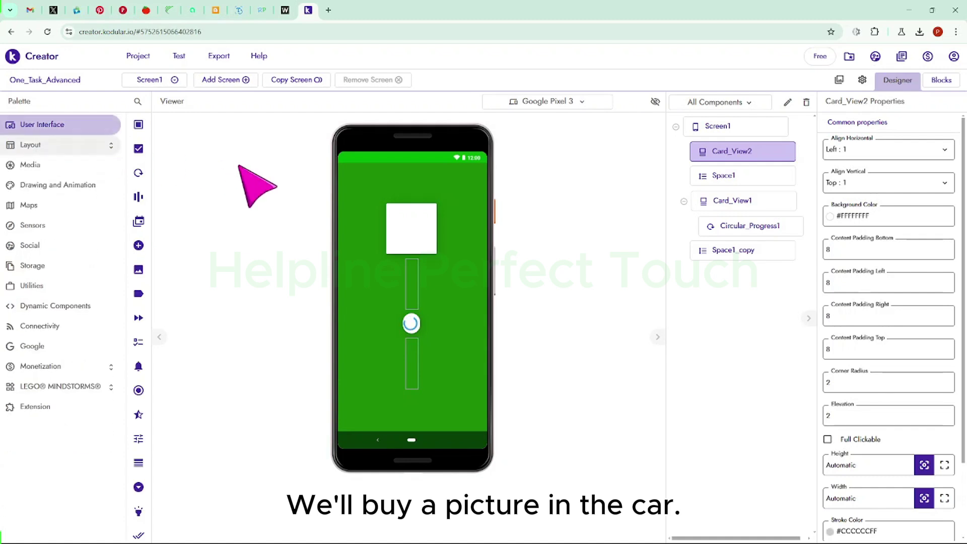
{"action": "left_click_drag", "start_coordinate": [117, 280], "coordinate": [411, 228]}
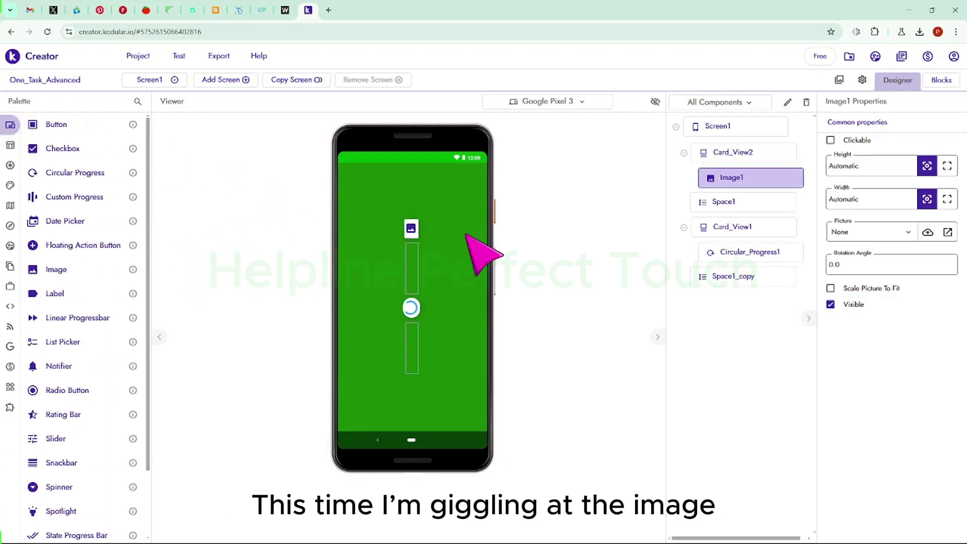
Step: Upload the logo image 1 (1) from the Screenshots folder as an asset and set 1_(1).png as the picture of Image1
{"action": "left_click", "coordinate": [928, 233]}
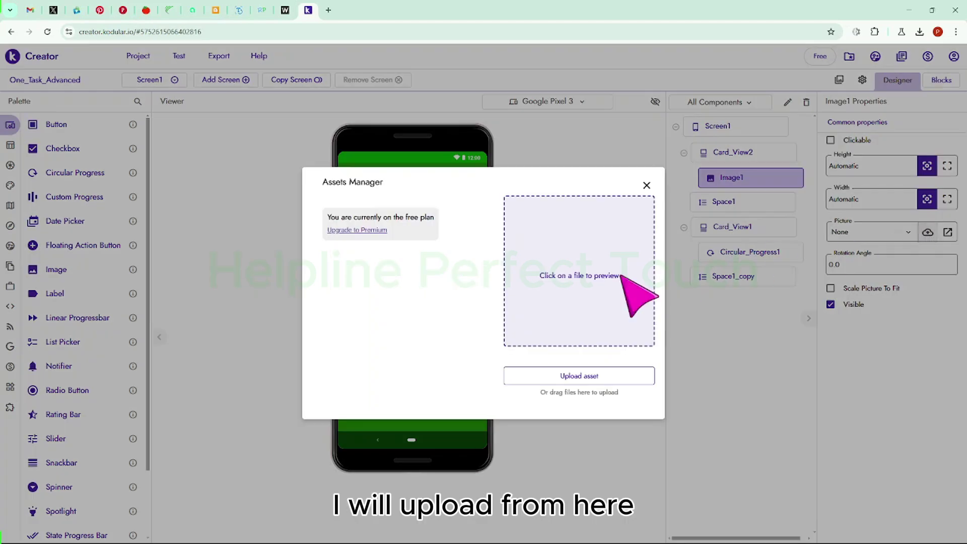
{"action": "left_click", "coordinate": [593, 378]}
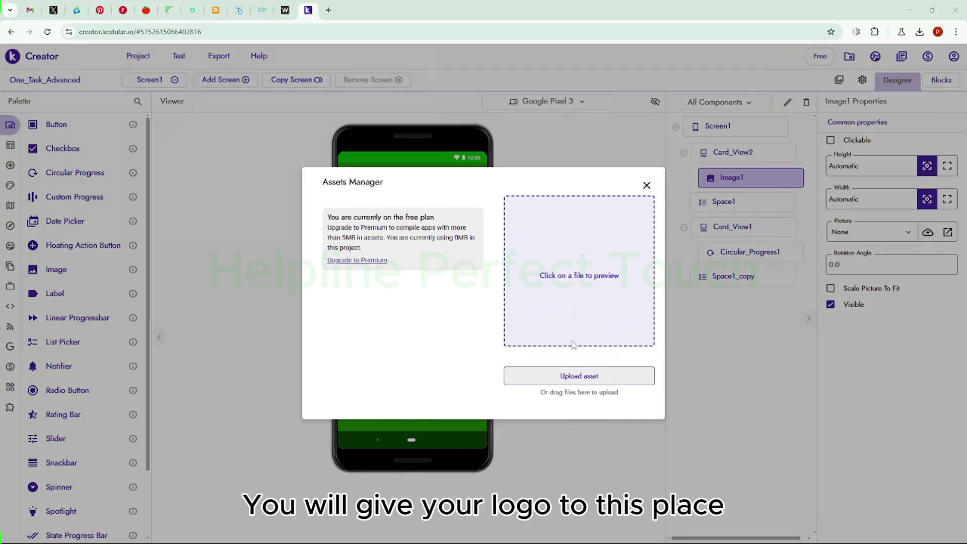
{"action": "left_click", "coordinate": [120, 102]}
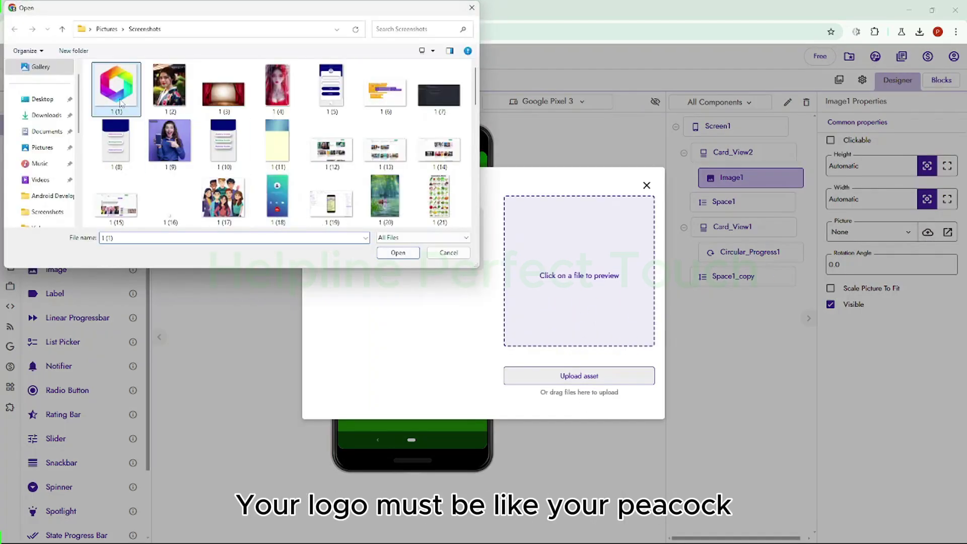
{"action": "double_click", "coordinate": [120, 102]}
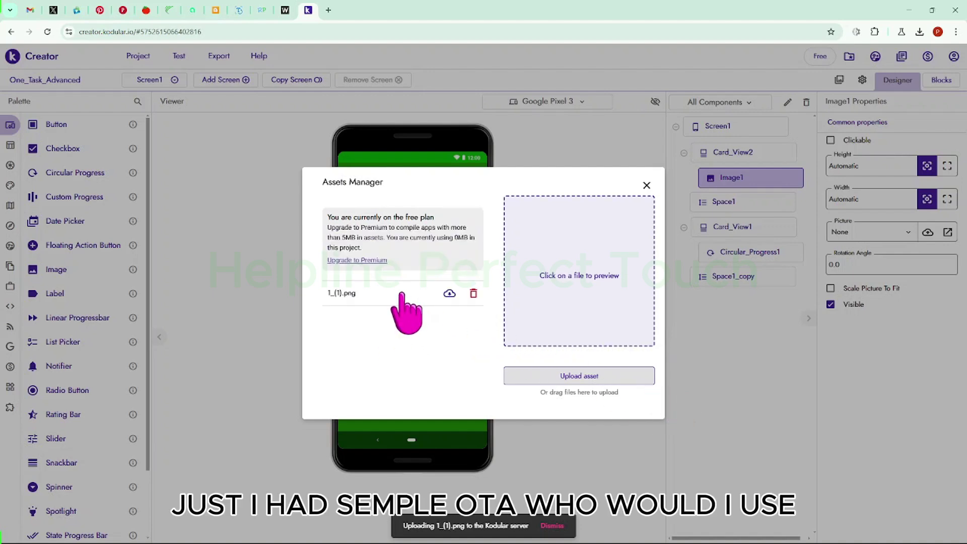
{"action": "left_click", "coordinate": [647, 185]}
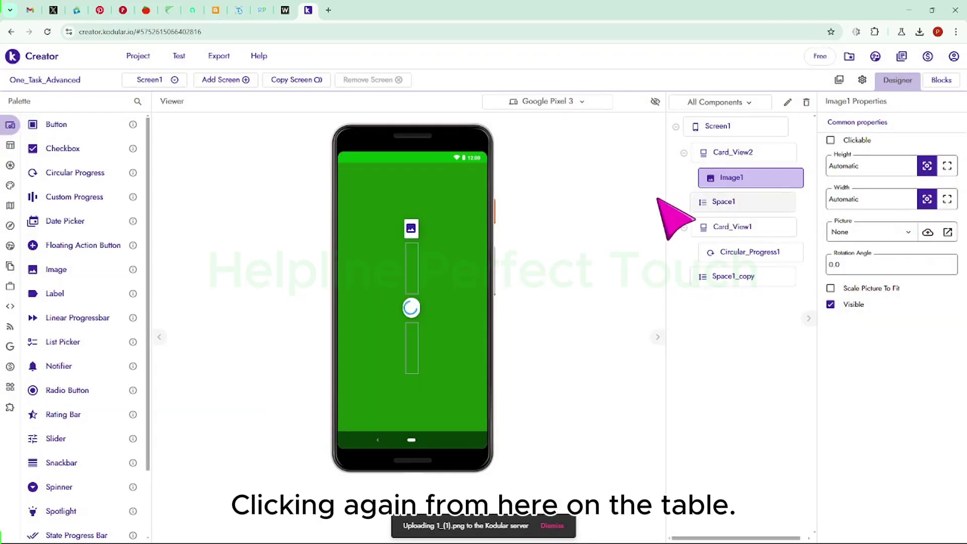
{"action": "left_click", "coordinate": [907, 232]}
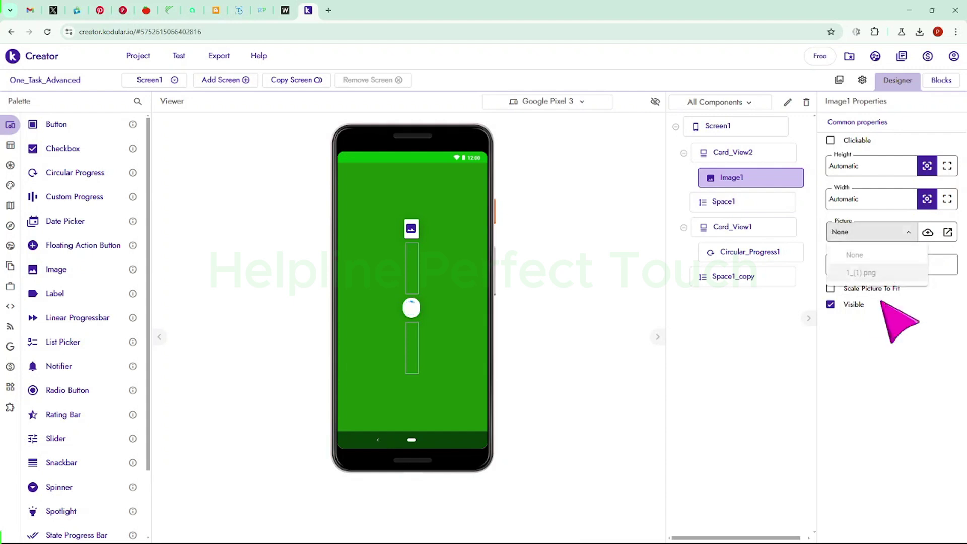
{"action": "left_click", "coordinate": [862, 273]}
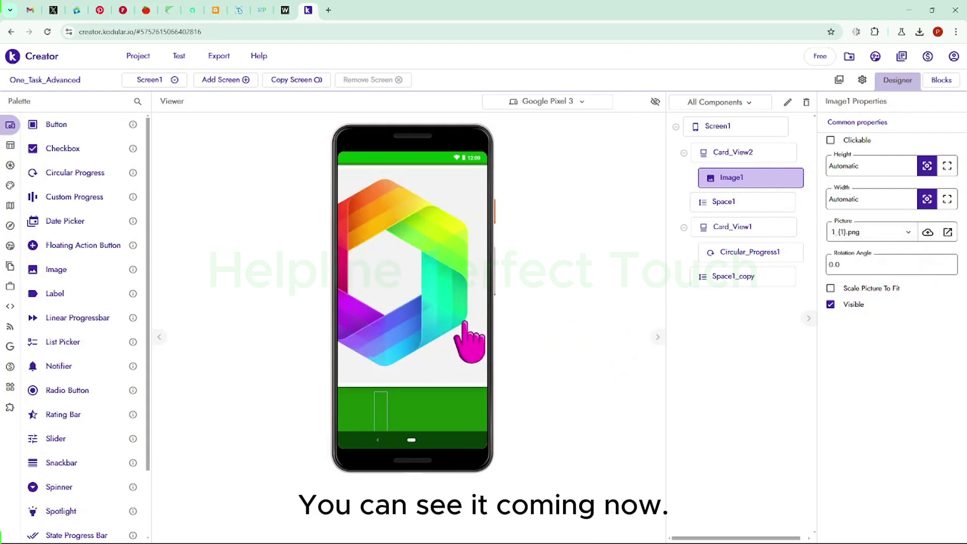
Step: Set the height of Card_View2 to 25% and its width to 50%
{"action": "left_click", "coordinate": [733, 153]}
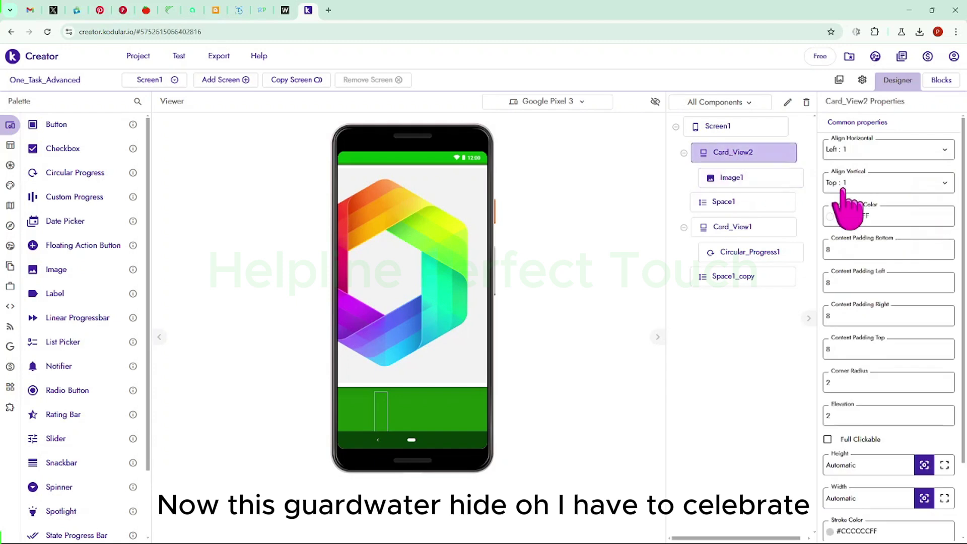
{"action": "left_click_drag", "start_coordinate": [881, 468], "coordinate": [776, 469]}
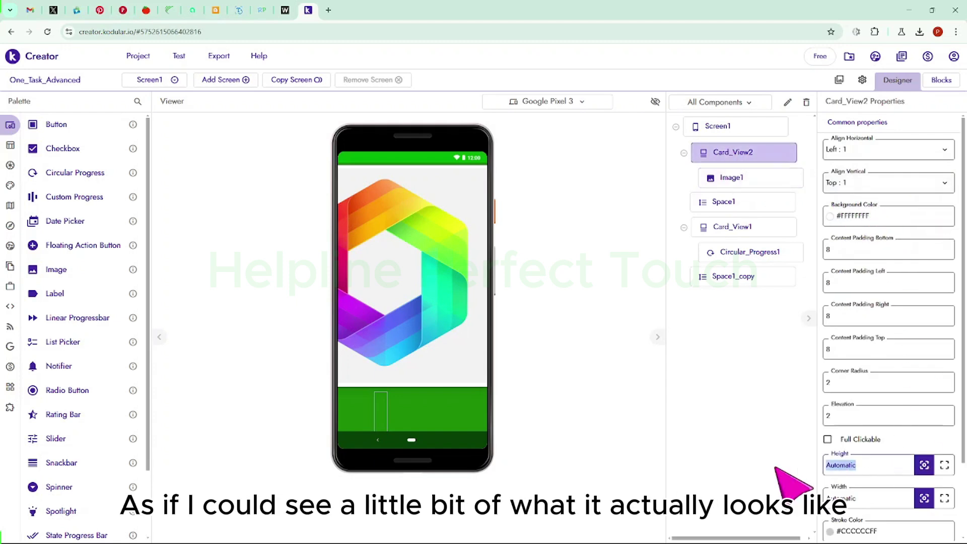
{"action": "type", "text": "40px"}
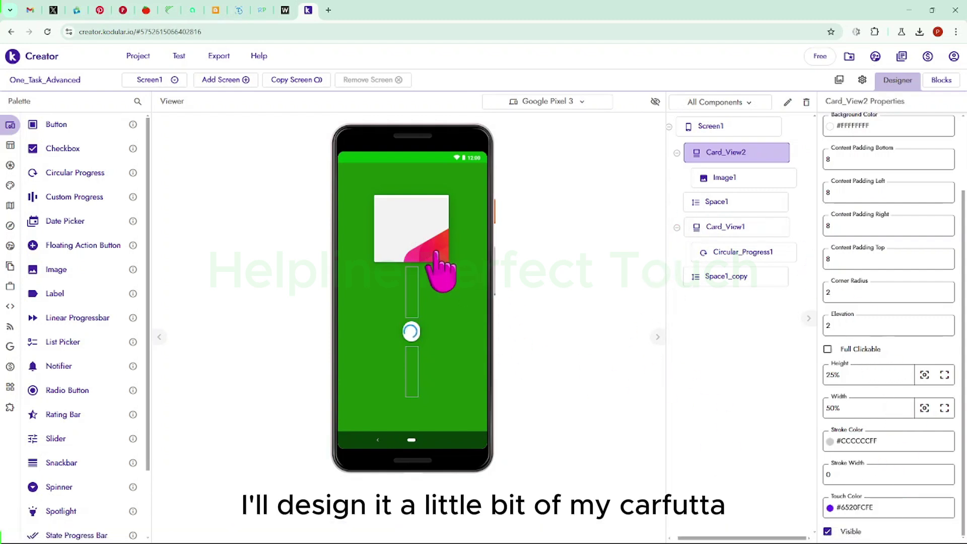
{"action": "left_click", "coordinate": [407, 222]}
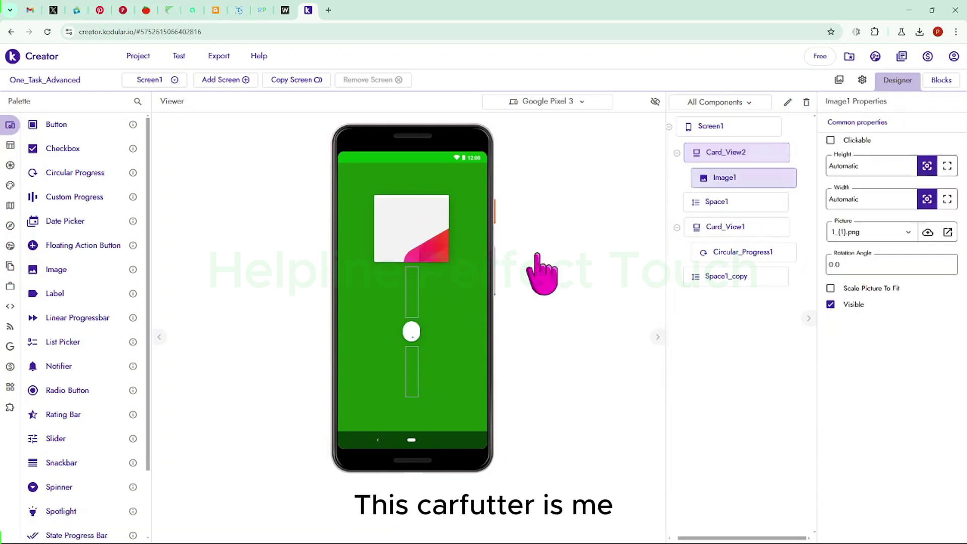
{"action": "left_click", "coordinate": [729, 152]}
{"action": "scroll", "coordinate": [851, 423], "scroll_direction": "down", "scroll_amount": 2}
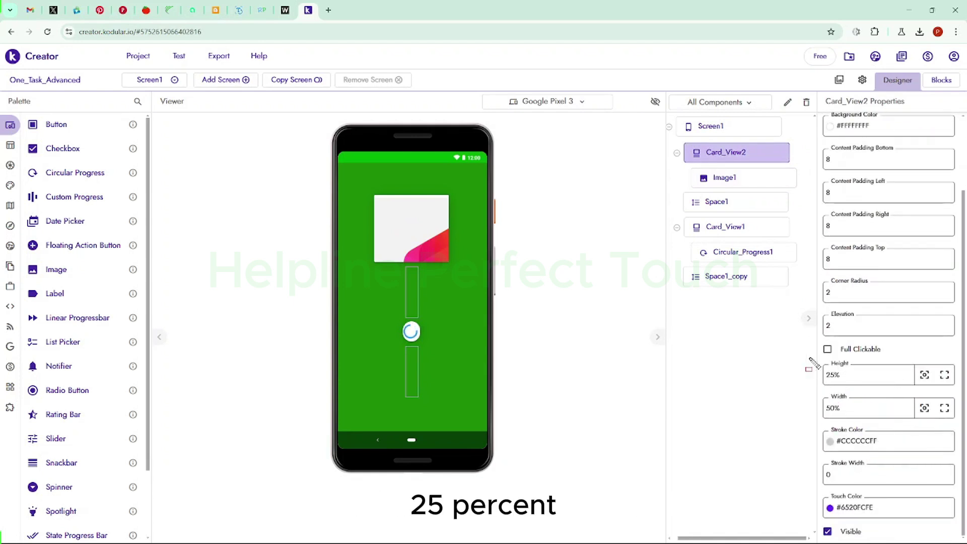
{"action": "left_click_drag", "start_coordinate": [804, 352], "coordinate": [907, 392]}
{"action": "mouse_move", "coordinate": [808, 387]}
{"action": "left_mouse_down"}
{"action": "mouse_move", "coordinate": [890, 427]}
{"action": "mouse_move", "coordinate": [883, 423]}
{"action": "left_mouse_up"}
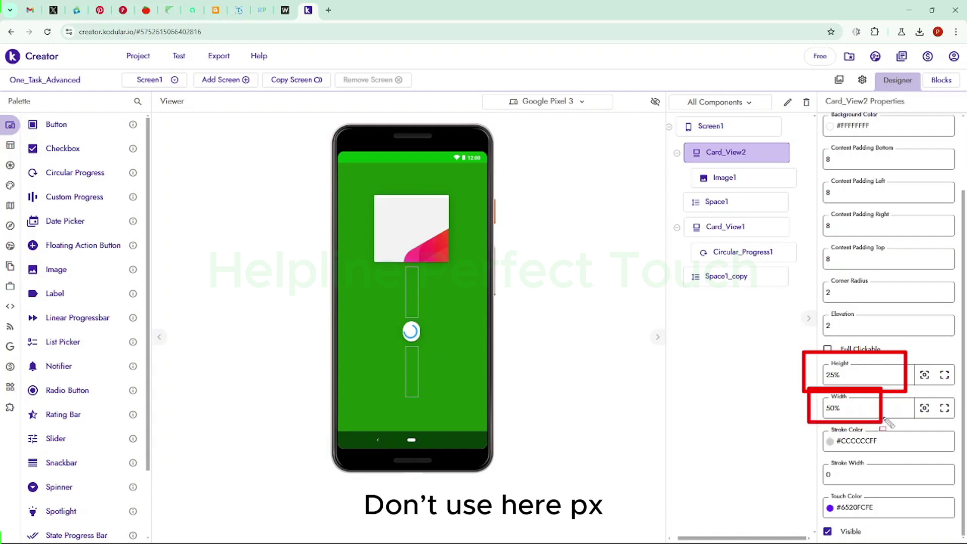
{"action": "key", "text": "Escape"}
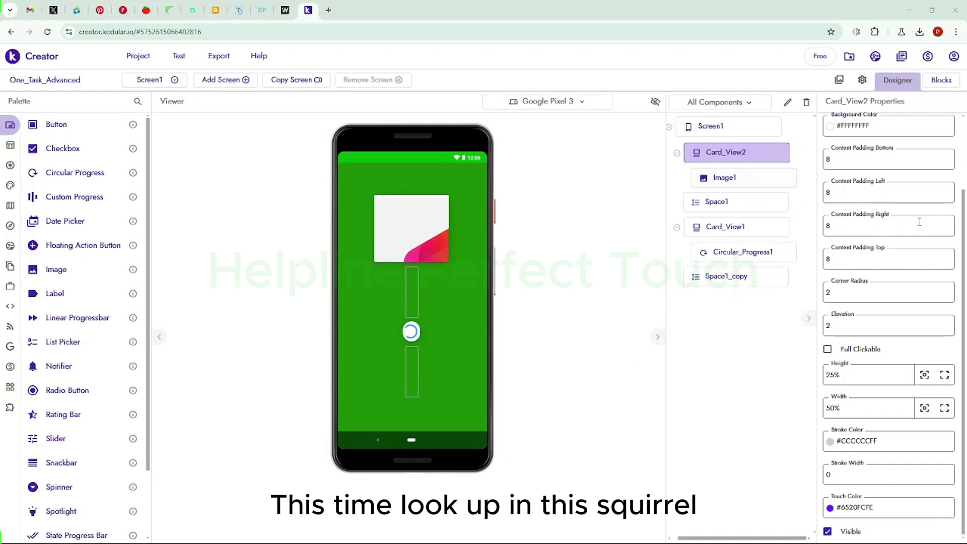
Step: Center the contents of Card_View2 both horizontally (Center : 3) and vertically (Center : 2)
{"action": "scroll", "coordinate": [899, 209], "scroll_direction": "up", "scroll_amount": 2}
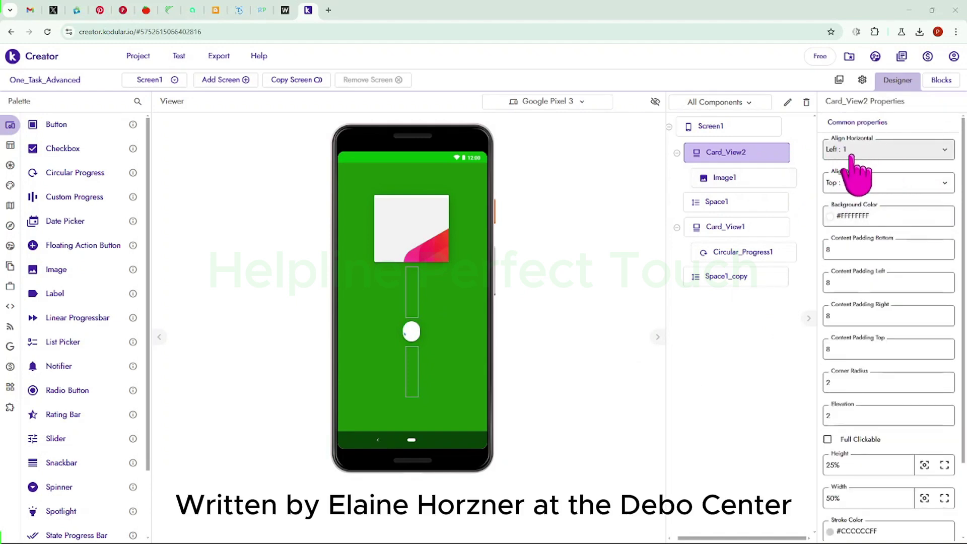
{"action": "left_click", "coordinate": [881, 146]}
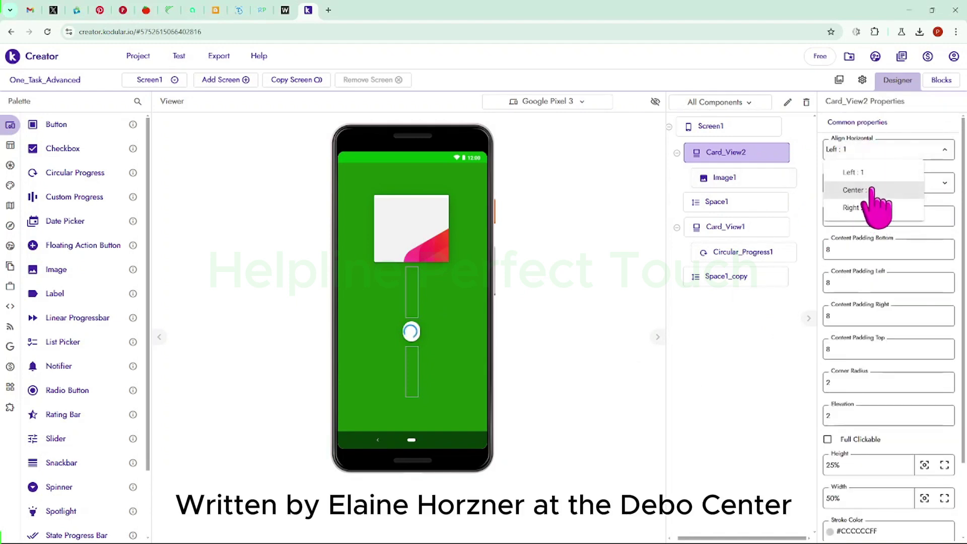
{"action": "left_click", "coordinate": [876, 187]}
{"action": "left_click", "coordinate": [877, 183]}
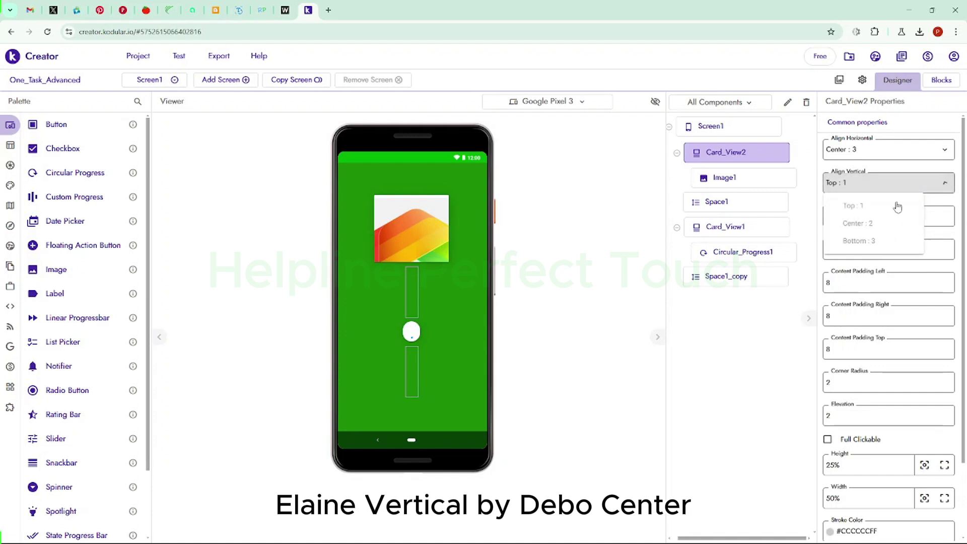
{"action": "left_click", "coordinate": [880, 220]}
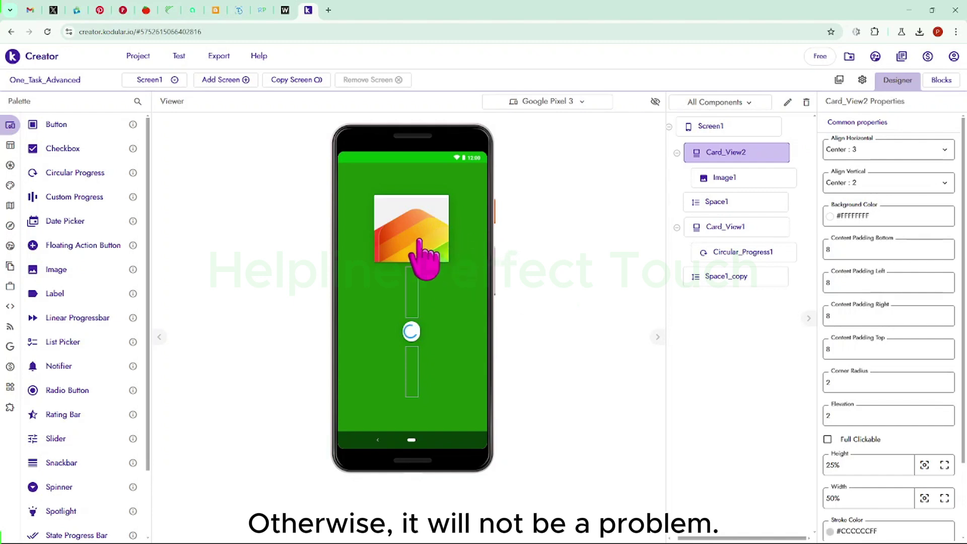
Step: Set both the height and the width of Image1 to Fill parent
{"action": "left_click", "coordinate": [728, 178]}
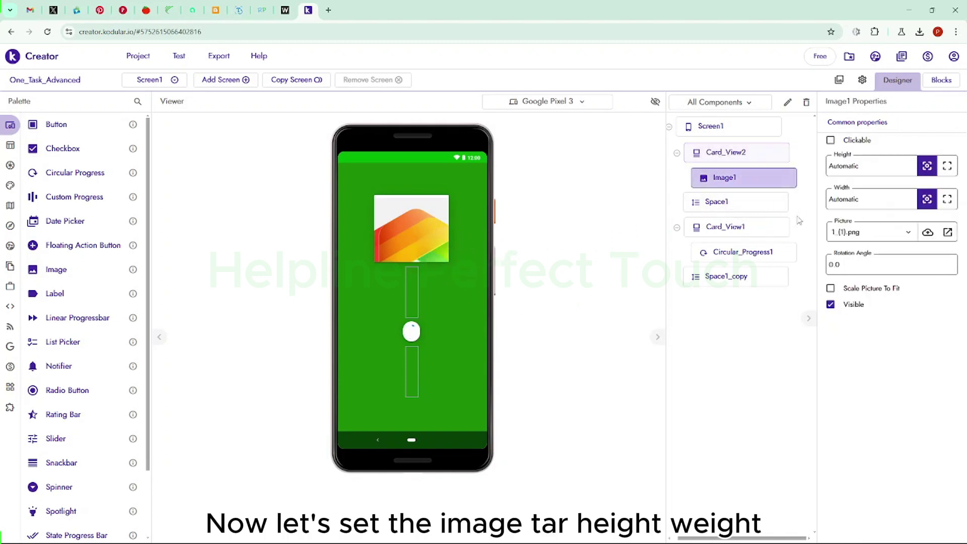
{"action": "left_click", "coordinate": [950, 172]}
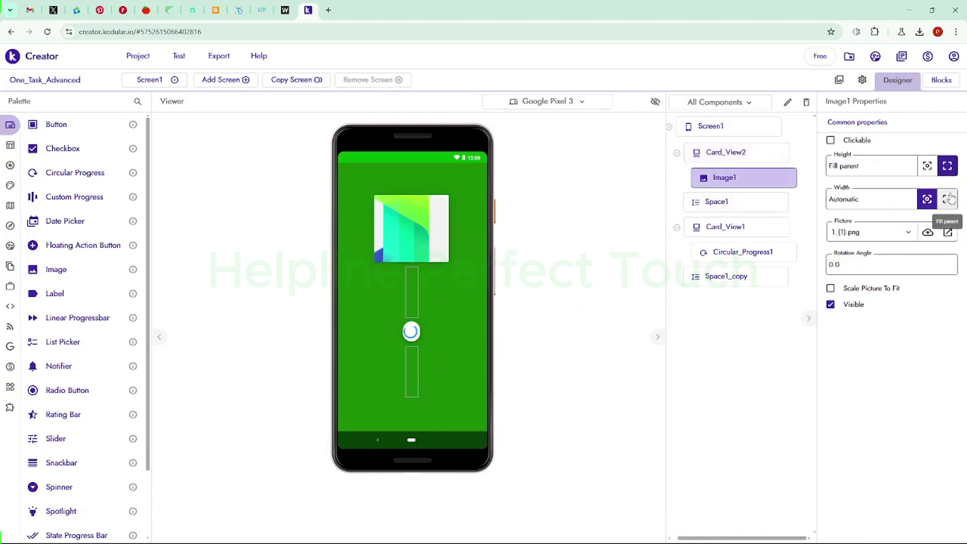
{"action": "left_click", "coordinate": [949, 200]}
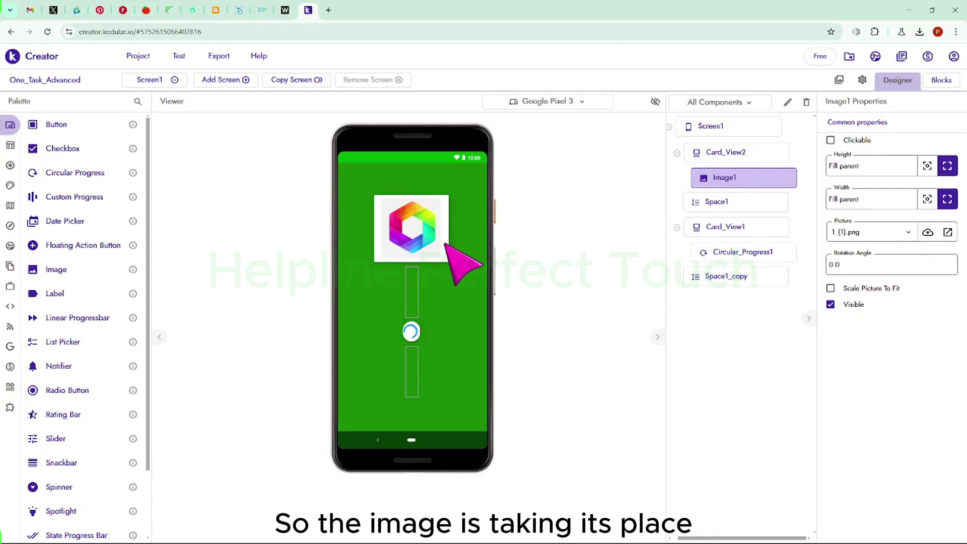
Step: Set the height of Card_View2 to 20% and its width to 40%
{"action": "left_click", "coordinate": [705, 152]}
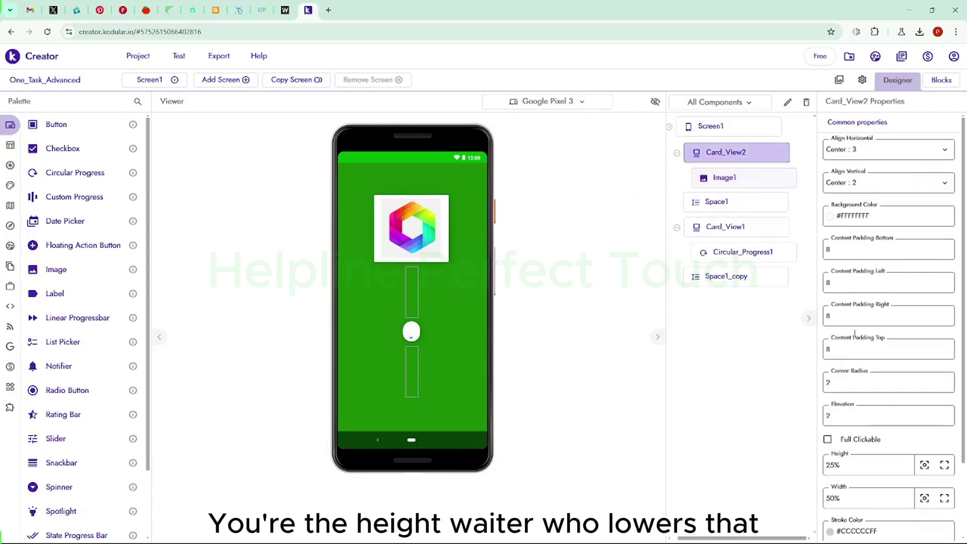
{"action": "triple_click", "coordinate": [867, 464]}
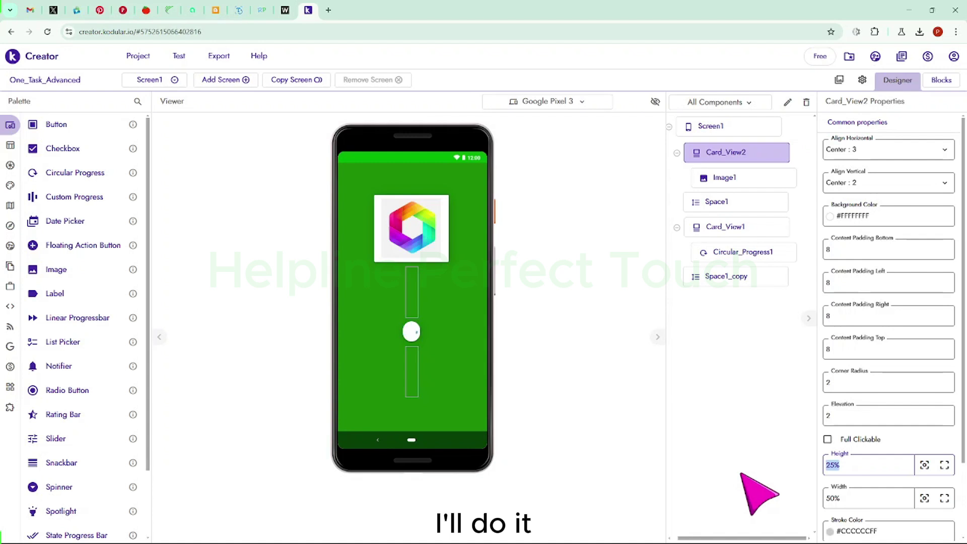
{"action": "type", "text": "20%"}
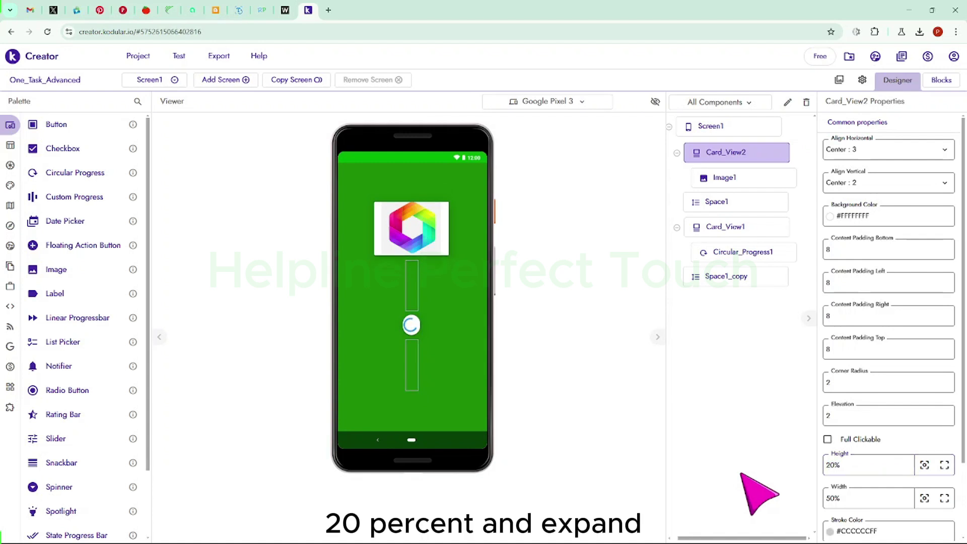
{"action": "key", "text": "Tab"}
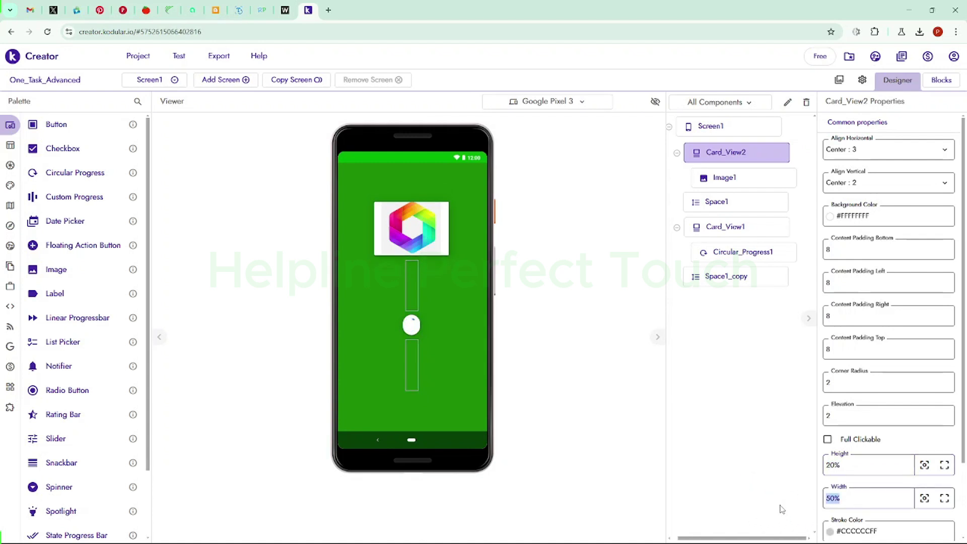
{"action": "type", "text": "40"}
{"action": "key", "text": "Return"}
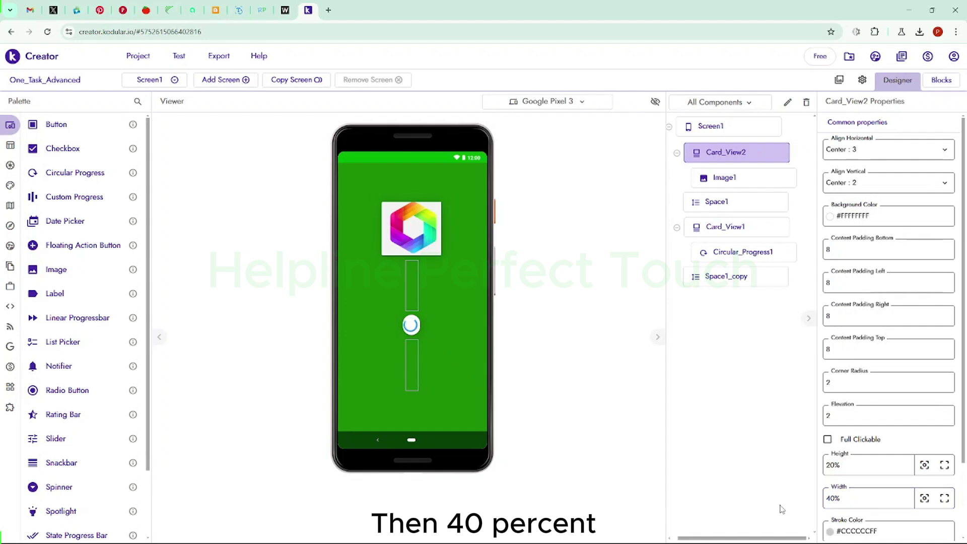
Step: Try a width of 35% for Card_View2
{"action": "left_click_drag", "start_coordinate": [847, 502], "coordinate": [777, 500]}
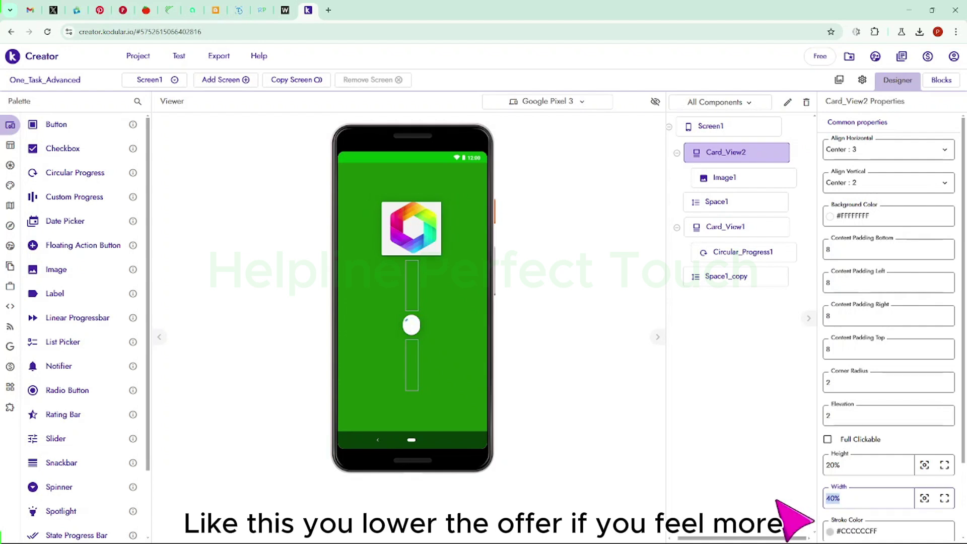
{"action": "type", "text": "35"}
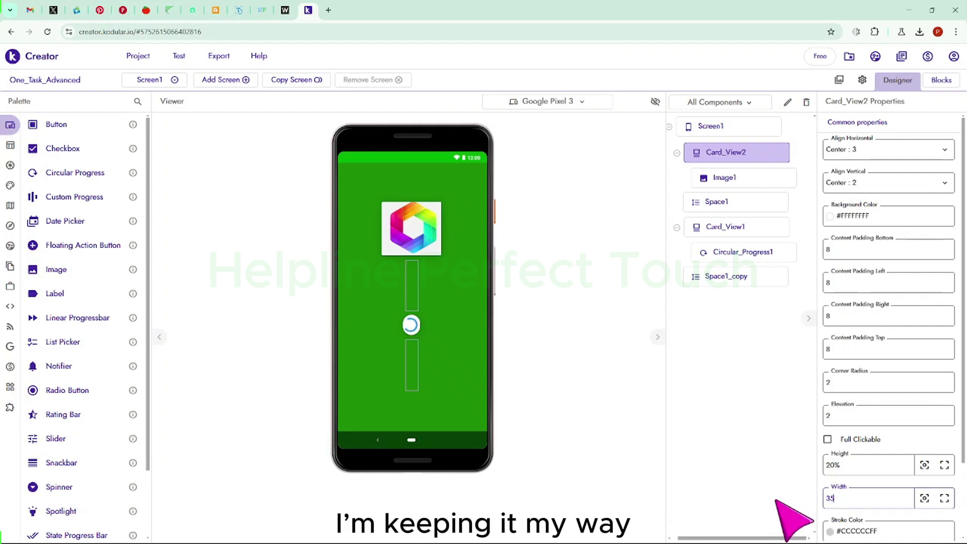
{"action": "type", "text": "%"}
{"action": "key", "text": "Return"}
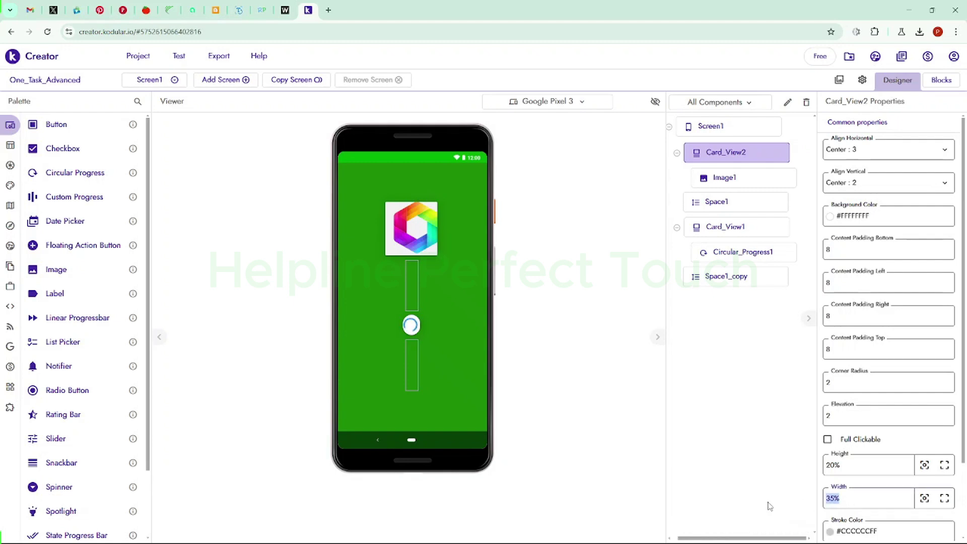
Step: Set the width of Card_View2 to 50%
{"action": "key", "text": "Return"}
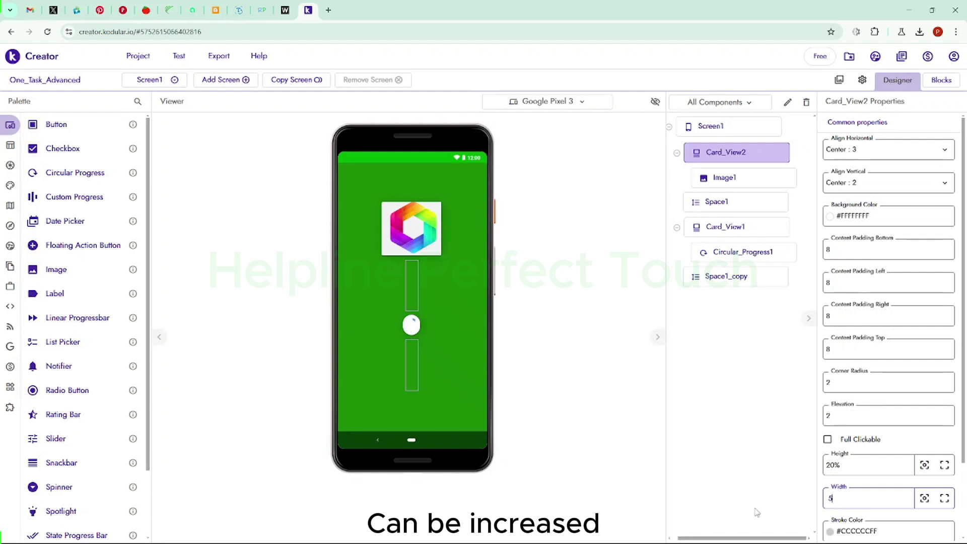
{"action": "type", "text": "0"}
{"action": "key", "text": "Return"}
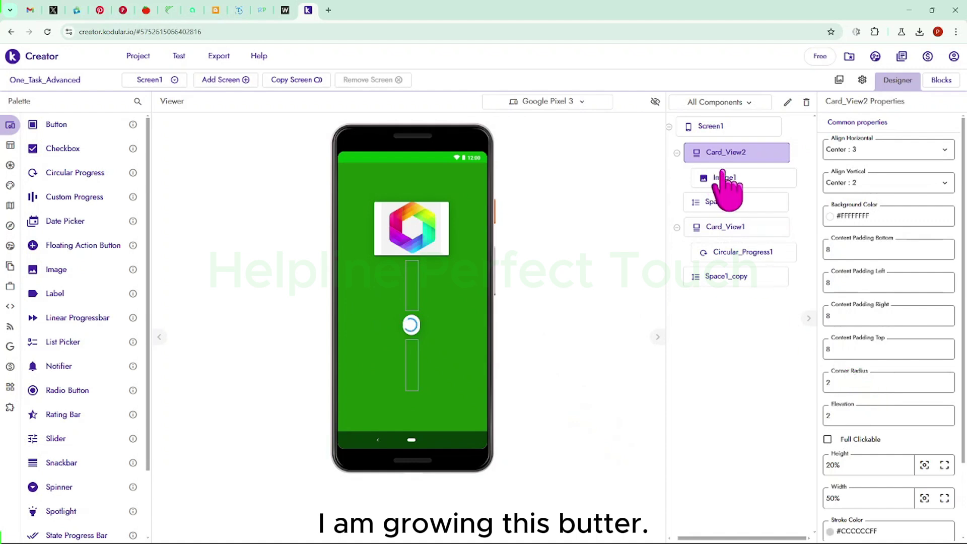
Step: Try a stroke width of 20 on Card_View2
{"action": "scroll", "coordinate": [901, 353], "scroll_direction": "down", "scroll_amount": 2}
{"action": "left_click", "coordinate": [880, 475]}
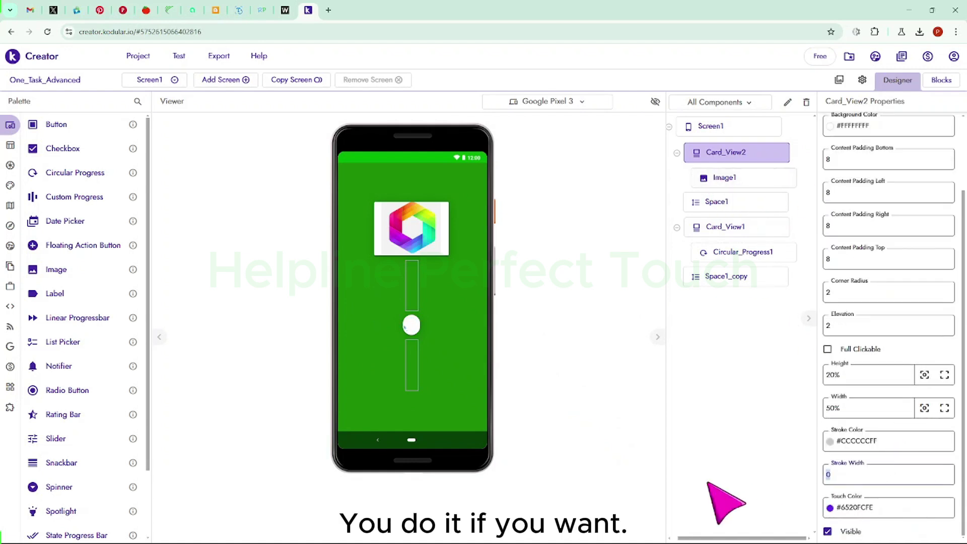
{"action": "type", "text": "20"}
{"action": "key", "text": "Return"}
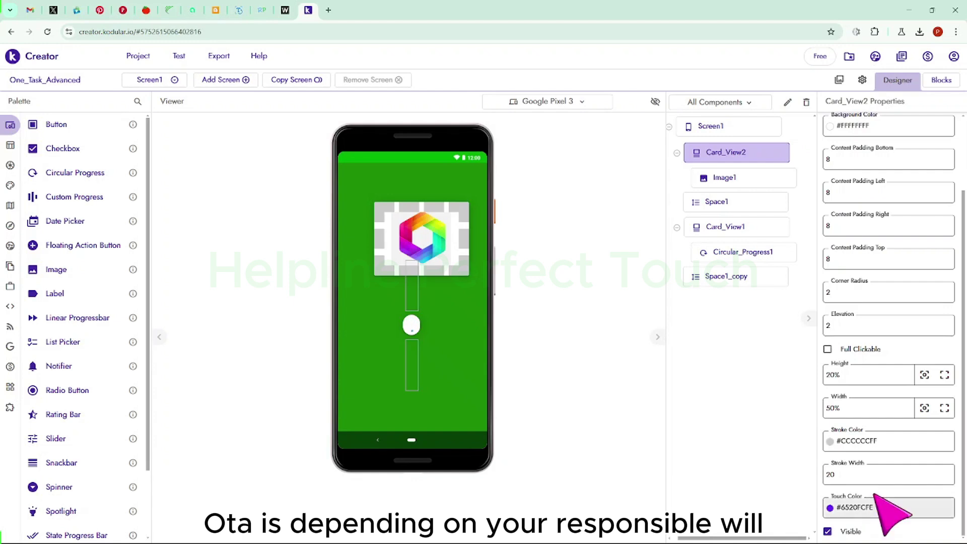
Step: Try the custom purple #C235E8FE as the stroke color of Card_View2
{"action": "left_click", "coordinate": [862, 442]}
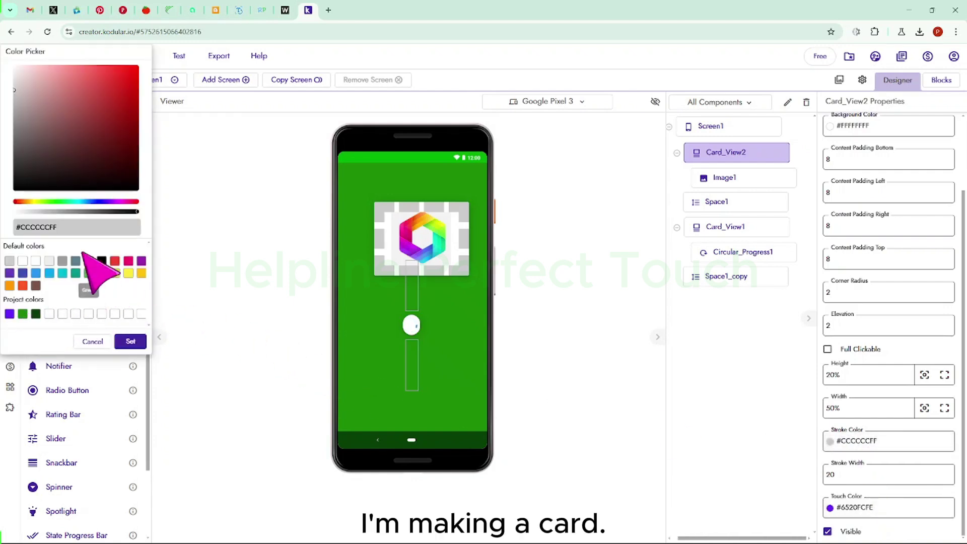
{"action": "left_click", "coordinate": [117, 202]}
{"action": "left_click", "coordinate": [114, 69]}
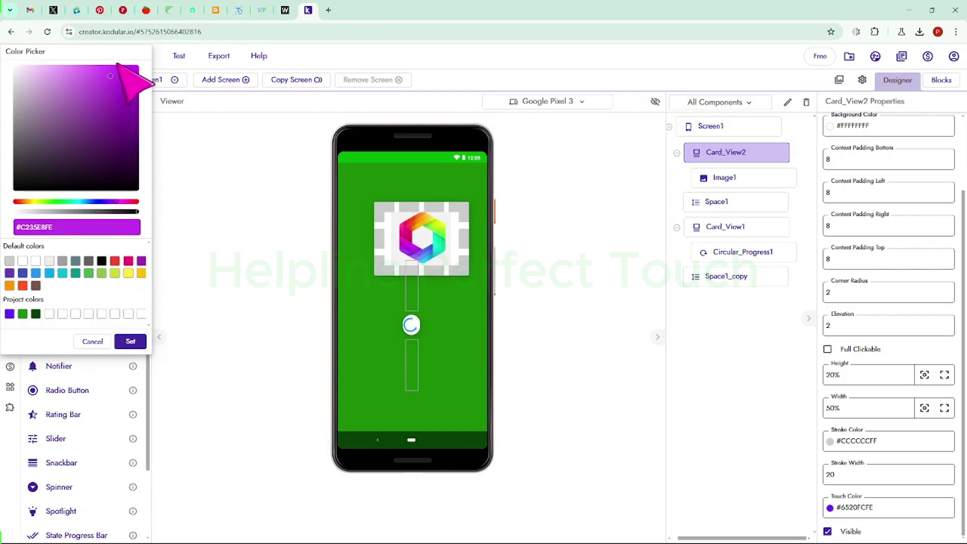
{"action": "left_click", "coordinate": [130, 341]}
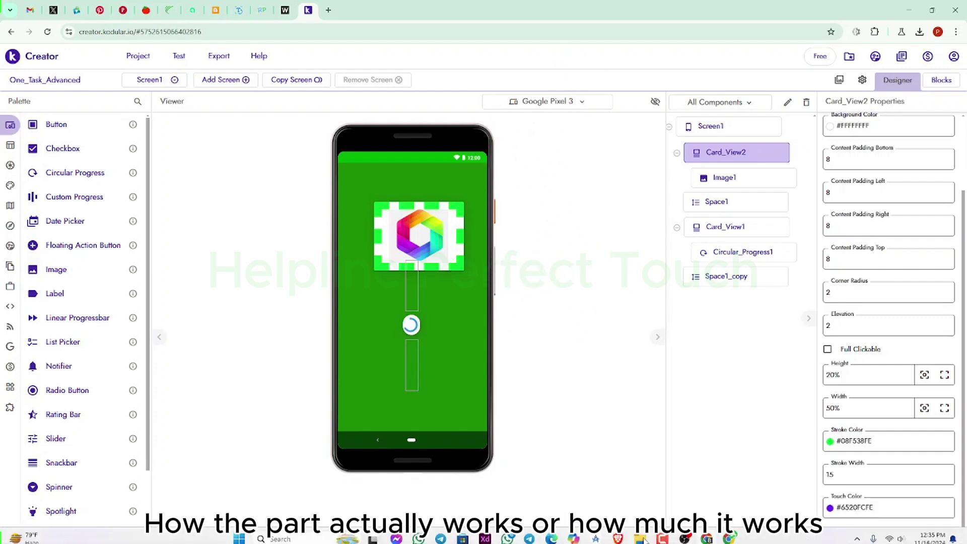
Step: Switch to File Explorer and open the scrcpy-win64-v2.7 folder on the Software (F:) drive
{"action": "left_click", "coordinate": [910, 10]}
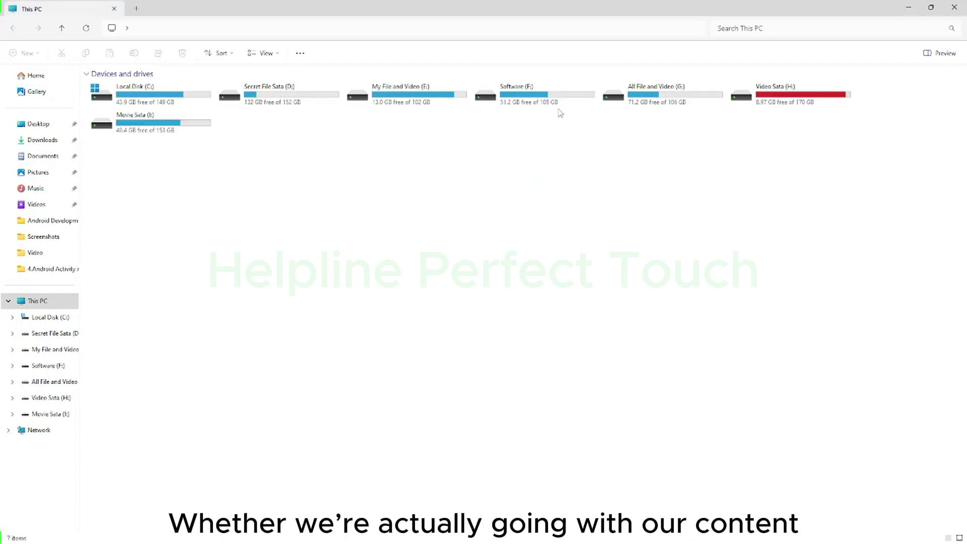
{"action": "left_click", "coordinate": [551, 103]}
{"action": "double_click", "coordinate": [550, 104]}
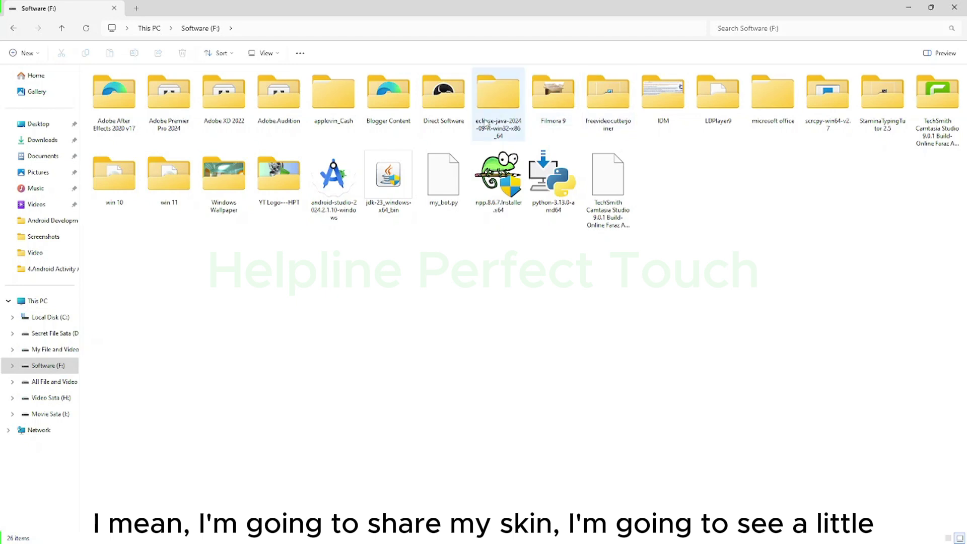
{"action": "left_click", "coordinate": [494, 122]}
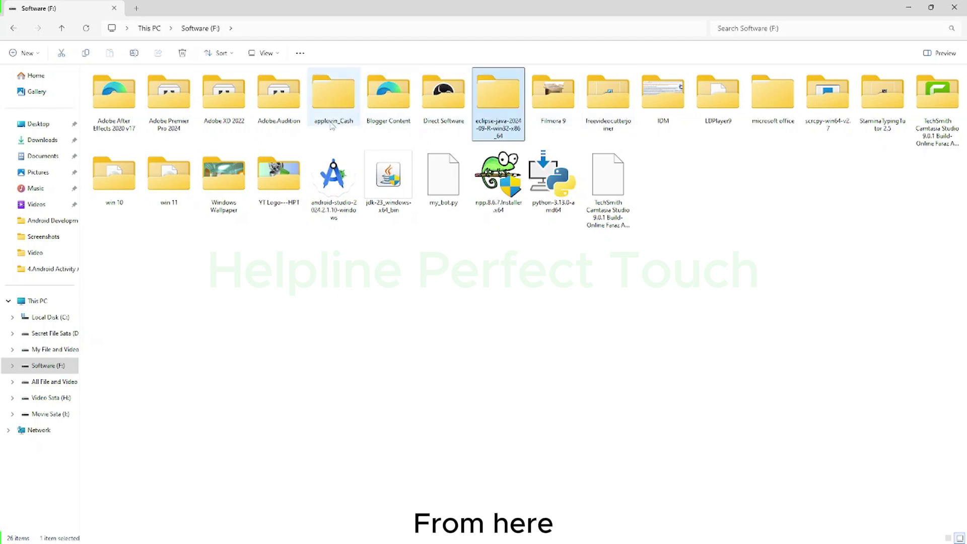
{"action": "left_click", "coordinate": [389, 372]}
{"action": "double_click", "coordinate": [827, 96]}
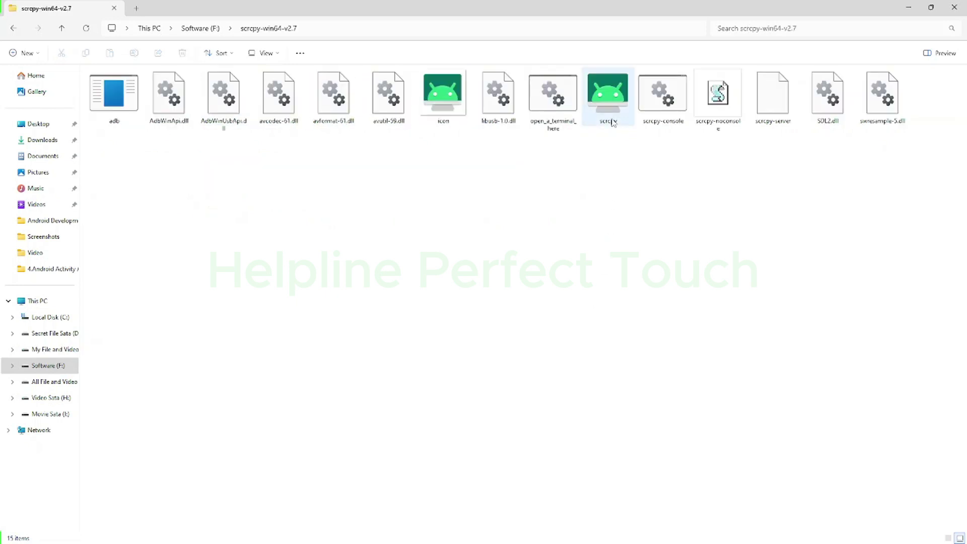
Step: Launch scrcpy to mirror the connected phone and swipe to the second page of its home screen
{"action": "left_click", "coordinate": [612, 123]}
{"action": "double_click", "coordinate": [613, 122]}
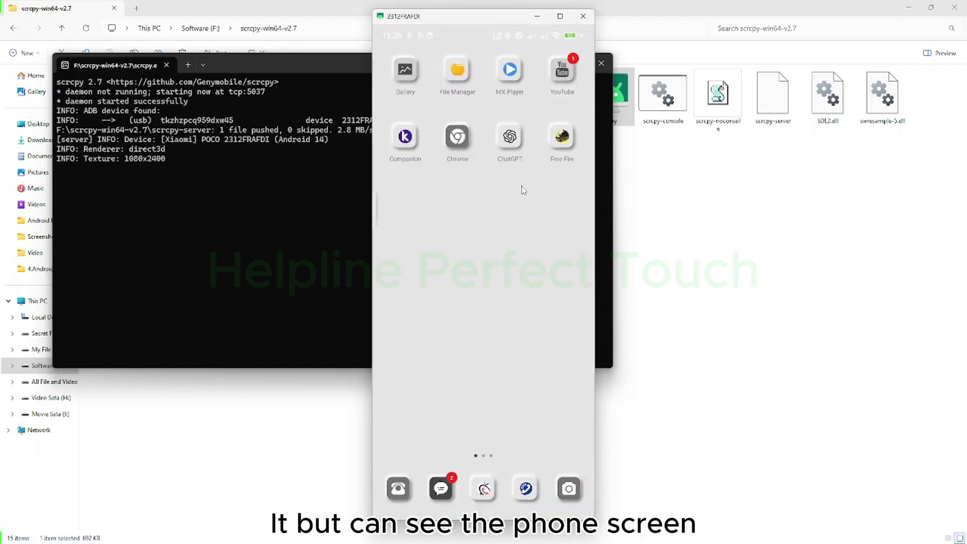
{"action": "left_click_drag", "start_coordinate": [524, 190], "coordinate": [554, 298]}
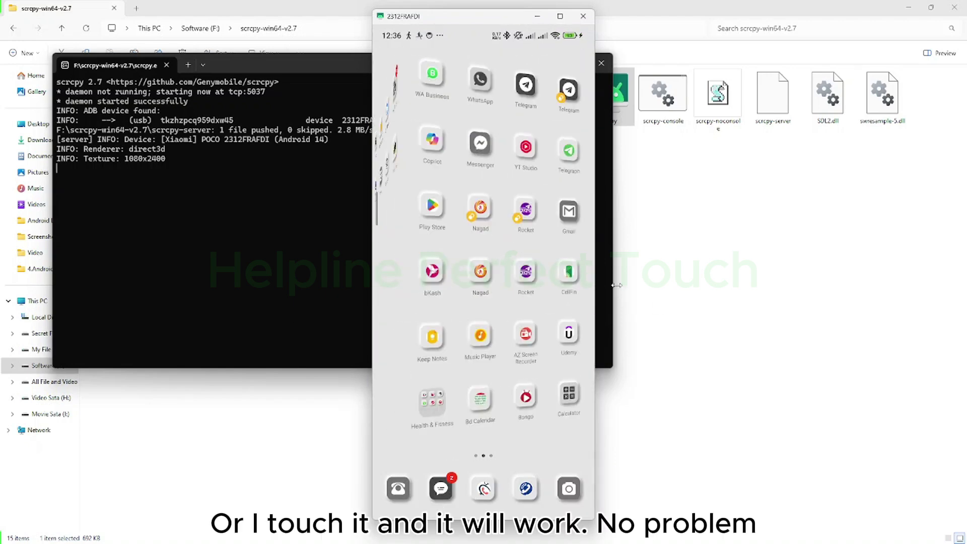
Step: Show the app preview on the mirrored phone, and minimize the open windows to return to the Kodular project
{"action": "left_click_drag", "start_coordinate": [433, 317], "coordinate": [523, 321]}
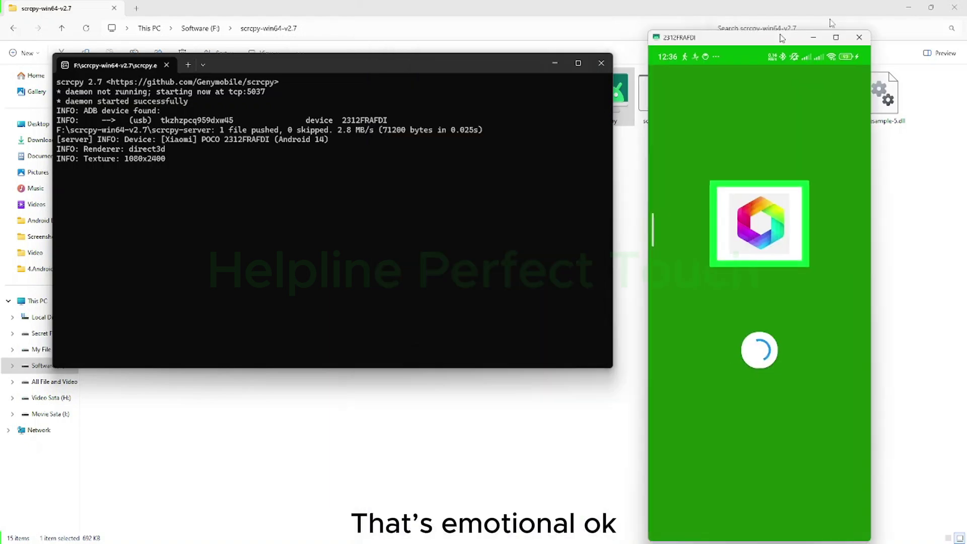
{"action": "left_click_drag", "start_coordinate": [507, 16], "coordinate": [853, 39]}
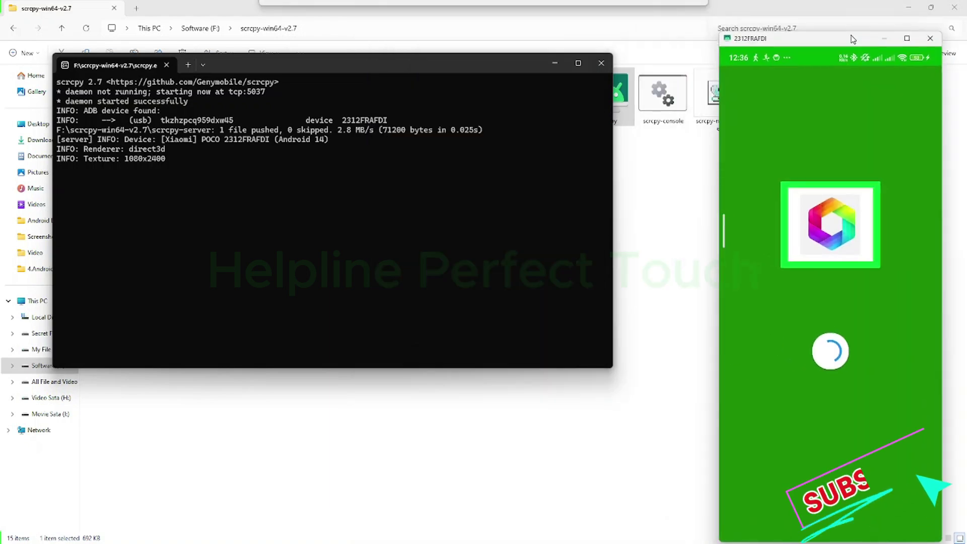
{"action": "left_click", "coordinate": [884, 39]}
{"action": "left_click", "coordinate": [909, 7]}
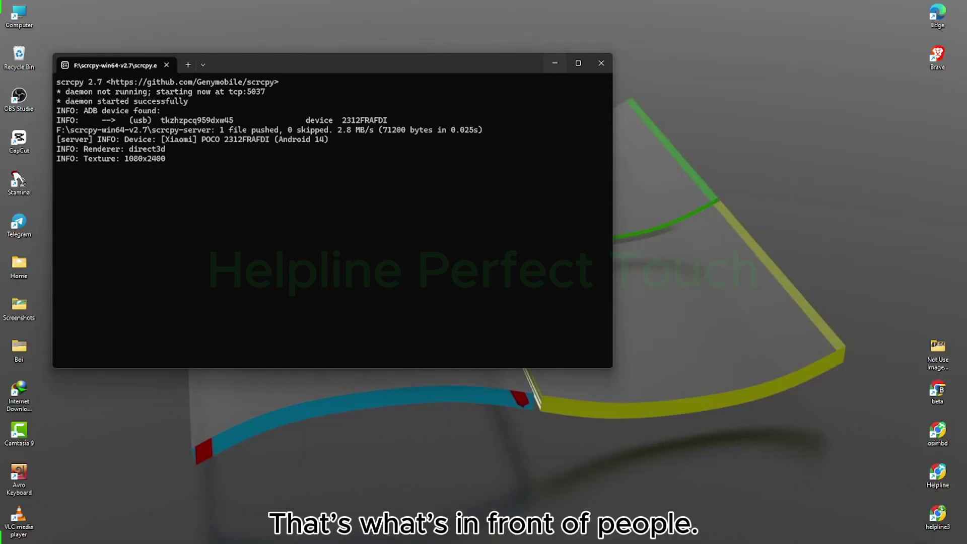
{"action": "left_click", "coordinate": [555, 63]}
{"action": "left_click", "coordinate": [684, 535]}
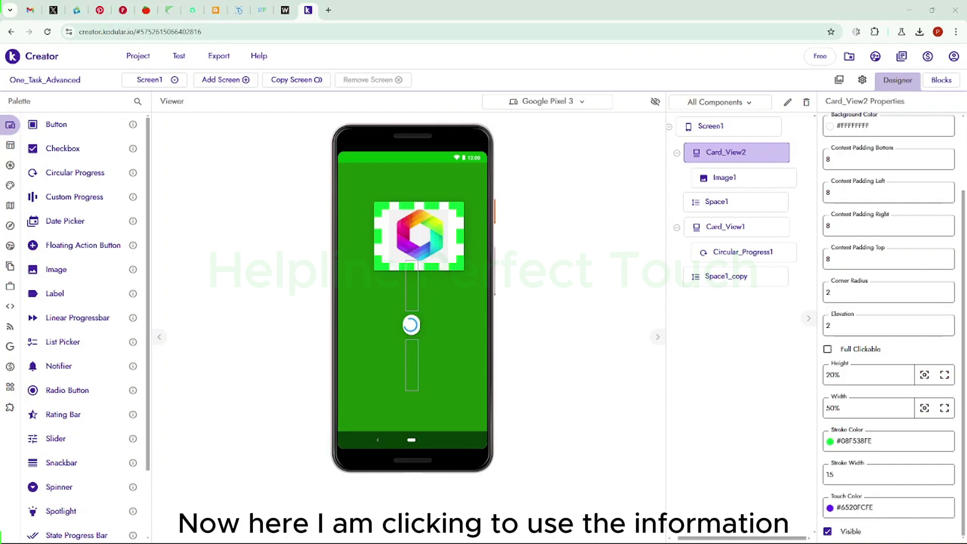
Step: Add a Tiny DB storage component and a Firebase Database component to Screen1
{"action": "mouse_move", "coordinate": [51, 145]}
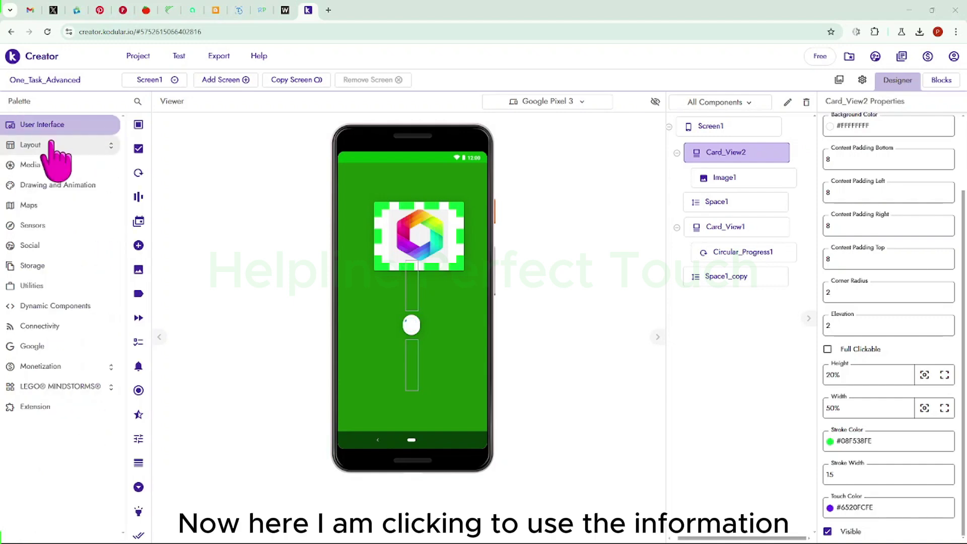
{"action": "left_click", "coordinate": [51, 267]}
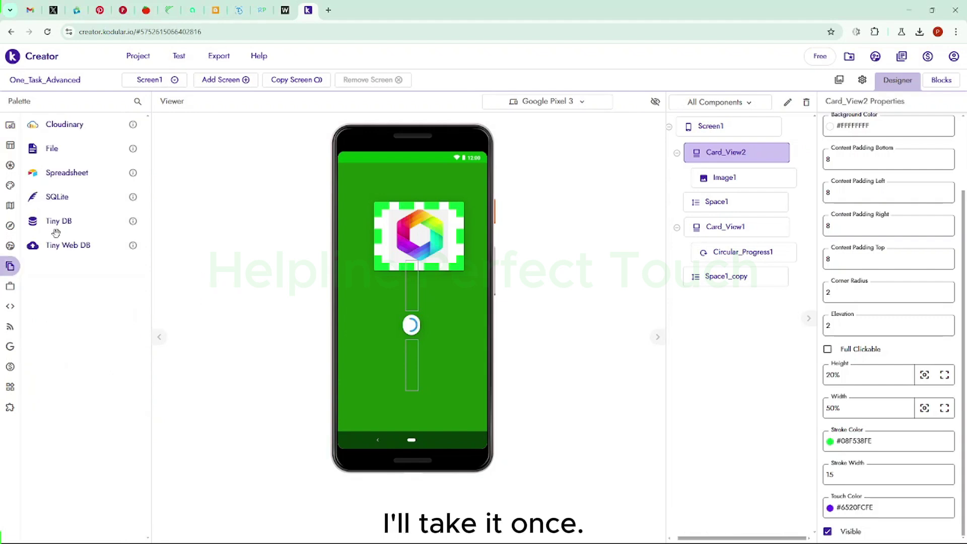
{"action": "mouse_move", "coordinate": [56, 232]}
{"action": "left_mouse_down"}
{"action": "mouse_move", "coordinate": [298, 309]}
{"action": "mouse_move", "coordinate": [402, 359]}
{"action": "left_mouse_up"}
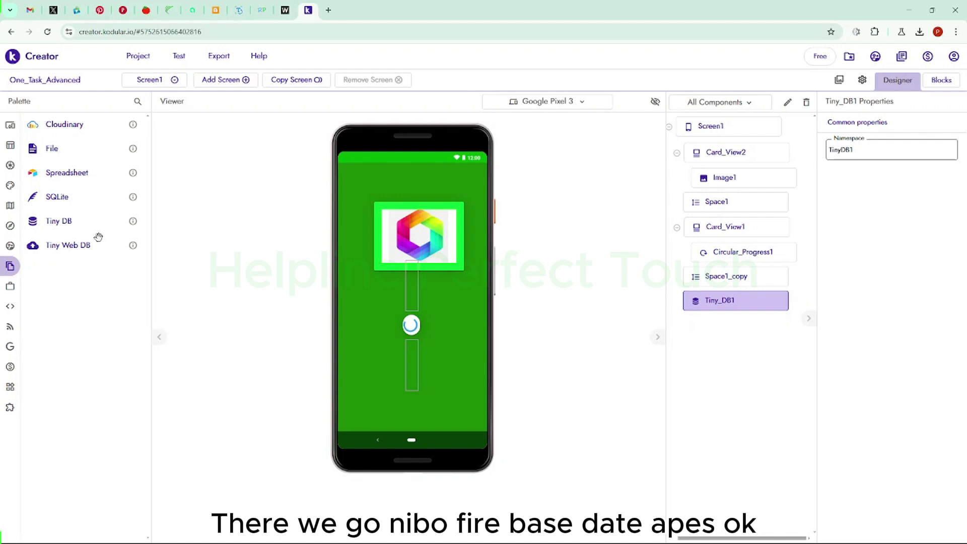
{"action": "scroll", "coordinate": [98, 237], "scroll_direction": "down", "scroll_amount": 5}
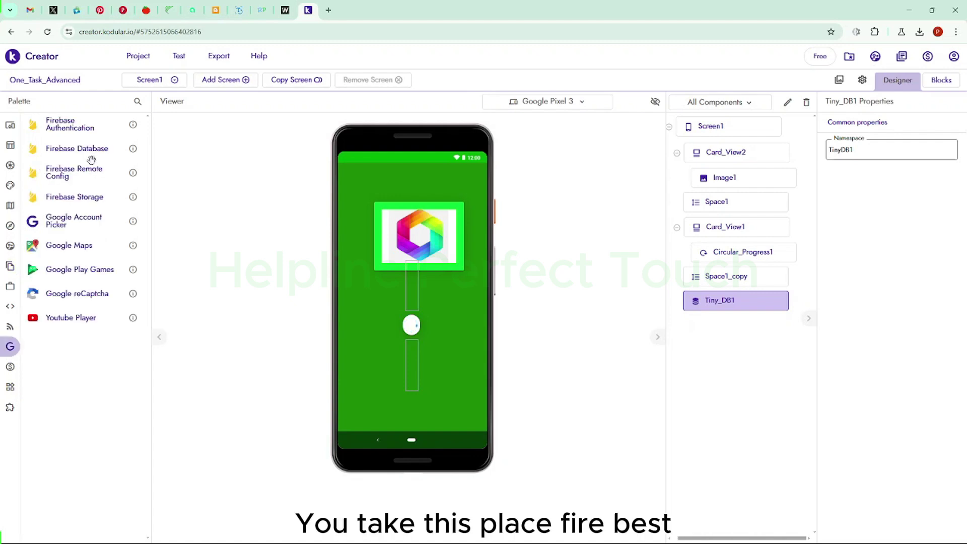
{"action": "left_click_drag", "start_coordinate": [91, 160], "coordinate": [428, 380]}
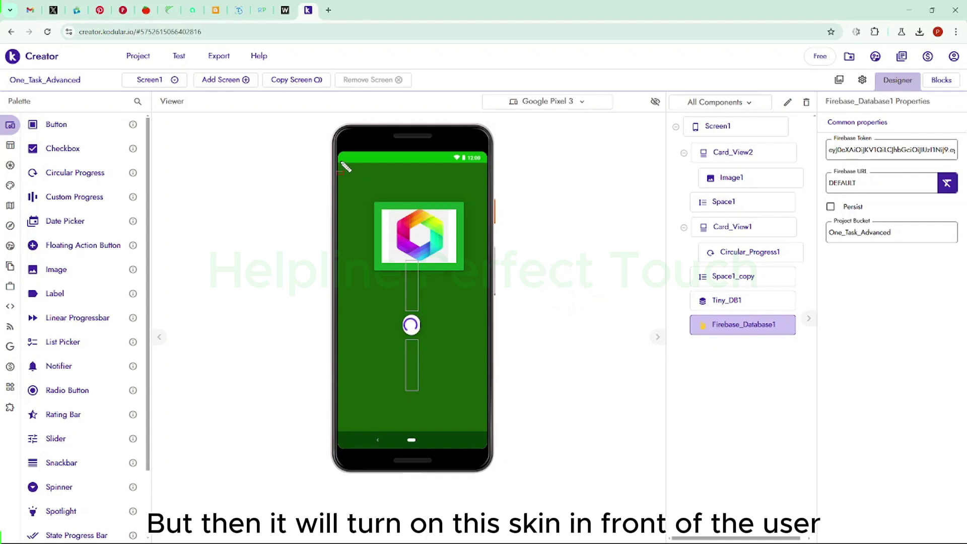
{"action": "left_click_drag", "start_coordinate": [341, 162], "coordinate": [506, 436]}
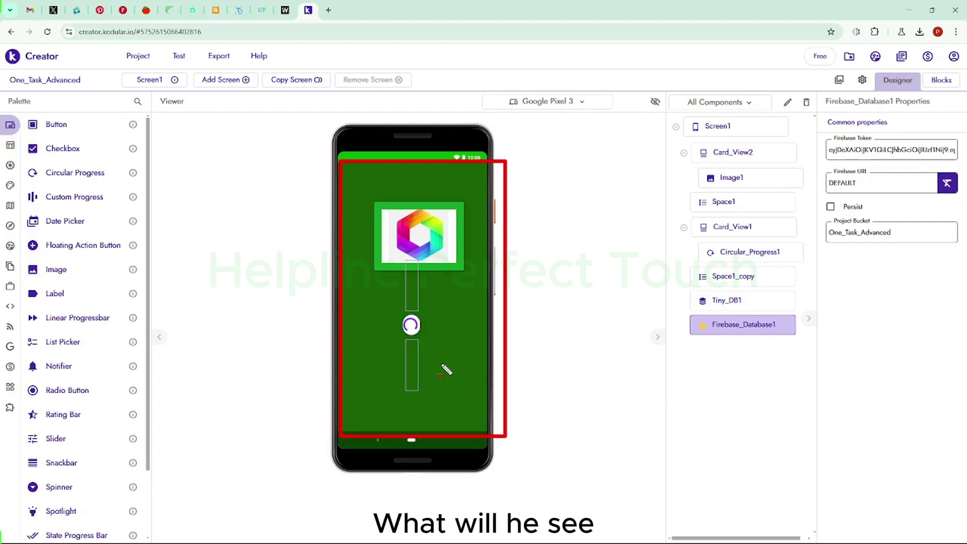
{"action": "key", "text": "Escape"}
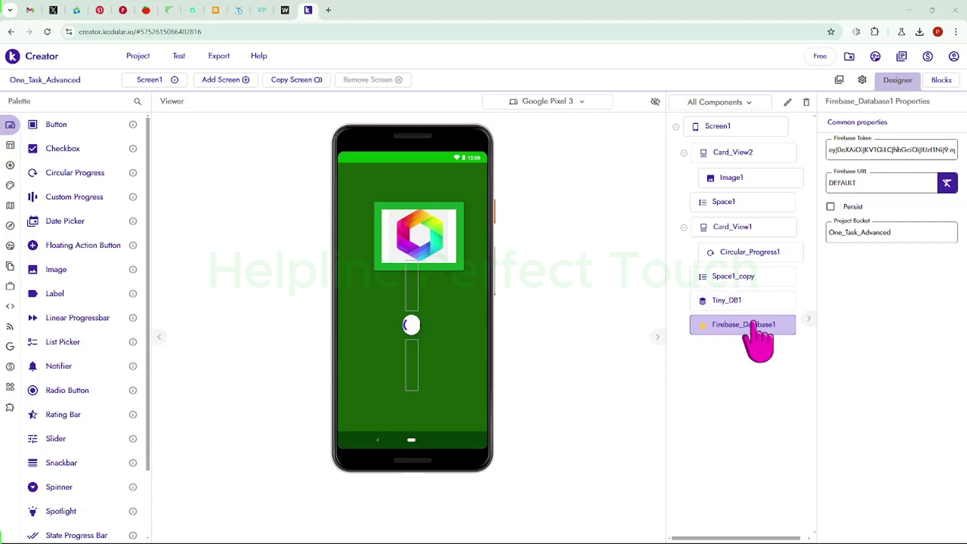
Step: Rename the Firebase Database component to block
{"action": "left_click", "coordinate": [788, 102]}
{"action": "left_click_drag", "start_coordinate": [452, 327], "coordinate": [421, 336]}
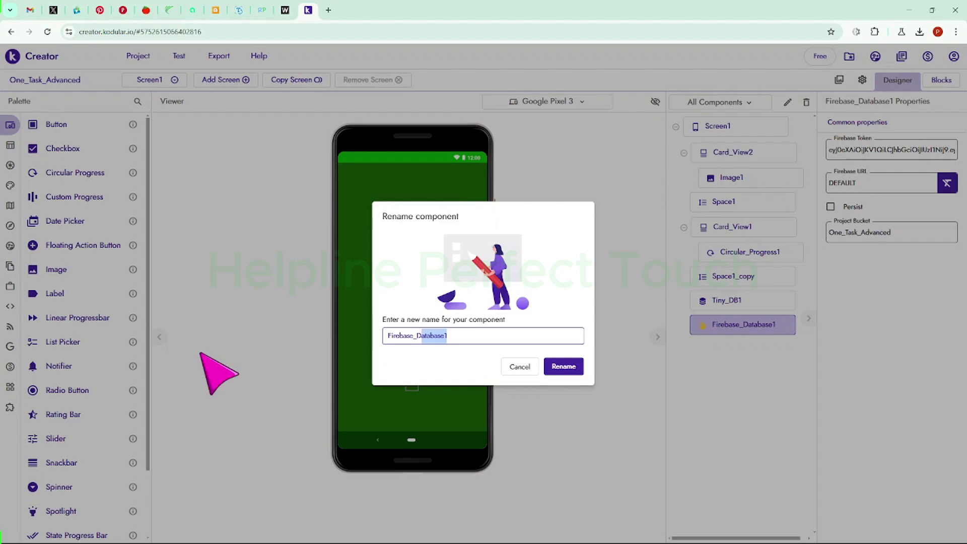
{"action": "key", "text": "ctrl+a"}
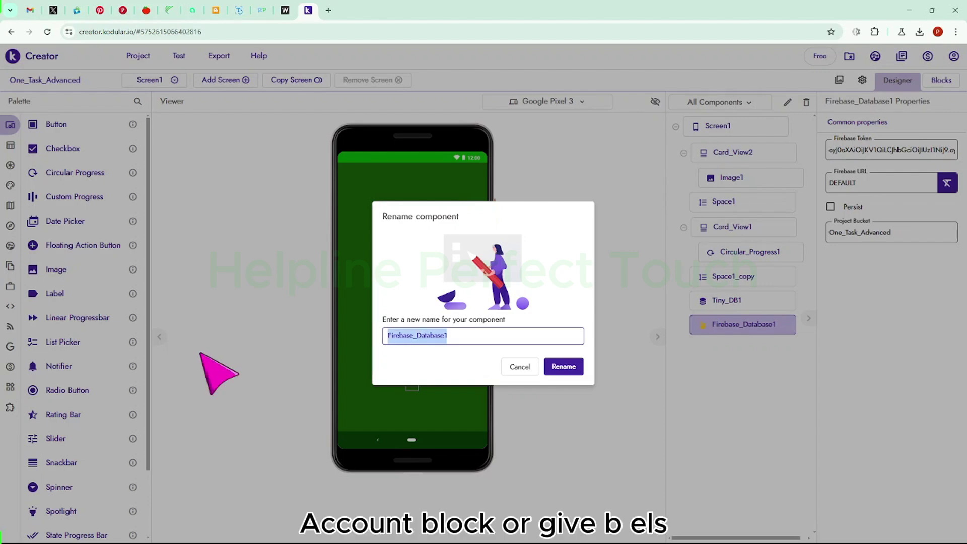
{"action": "type", "text": "BLO"}
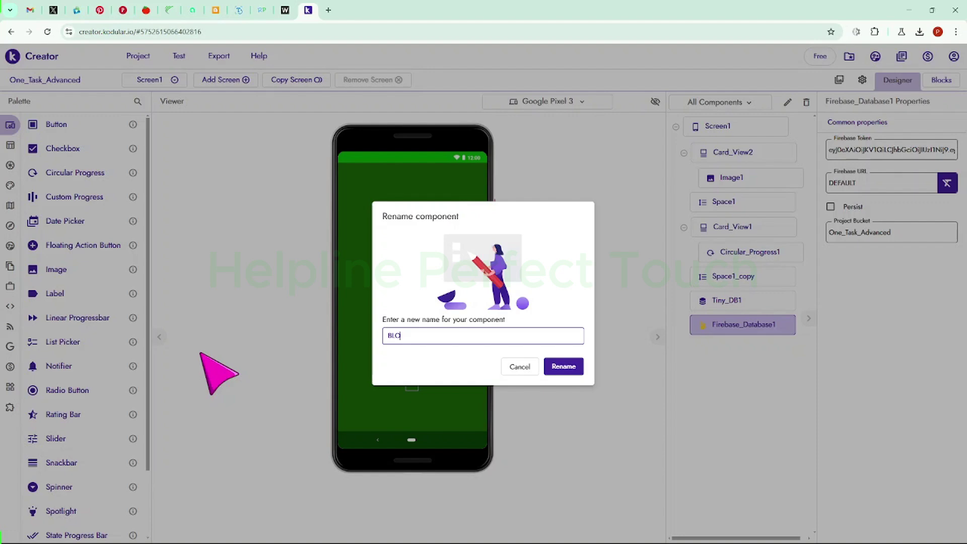
{"action": "type", "text": "ock"}
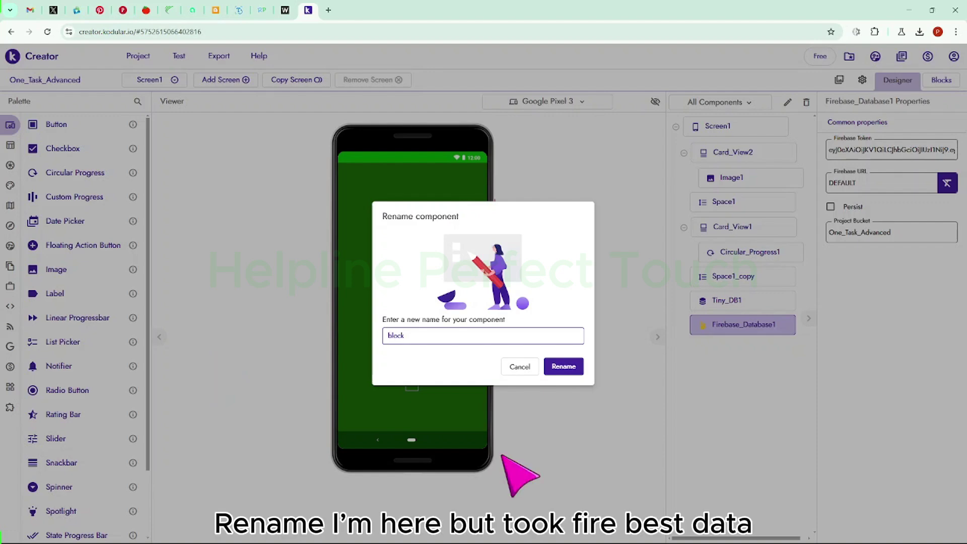
{"action": "left_click", "coordinate": [564, 367]}
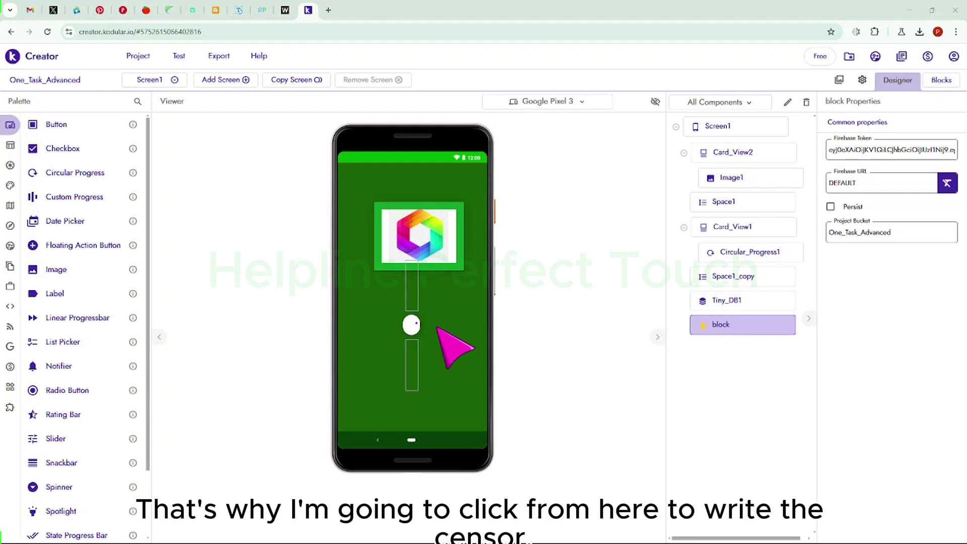
Step: Add a Clock sensor component and a Notifier component to Screen1
{"action": "mouse_move", "coordinate": [30, 225]}
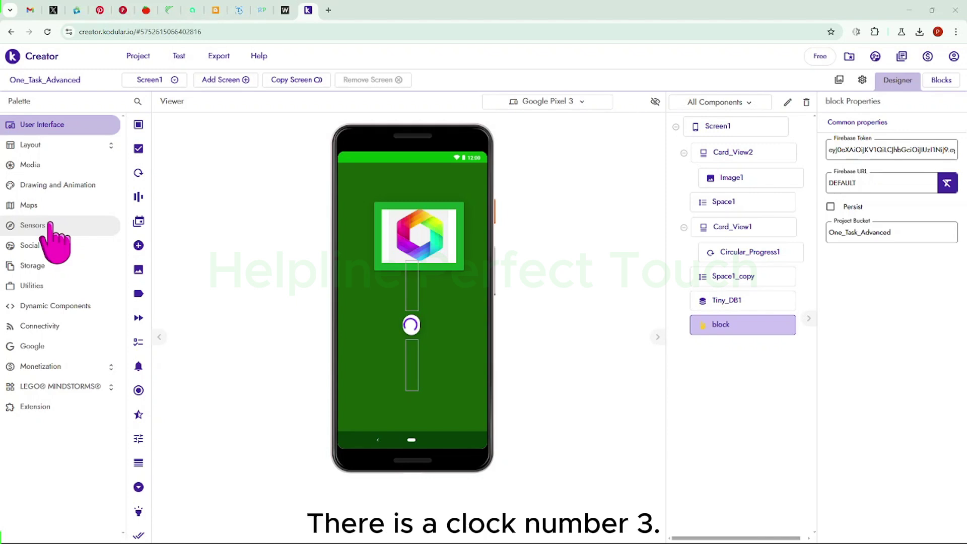
{"action": "left_click", "coordinate": [32, 225]}
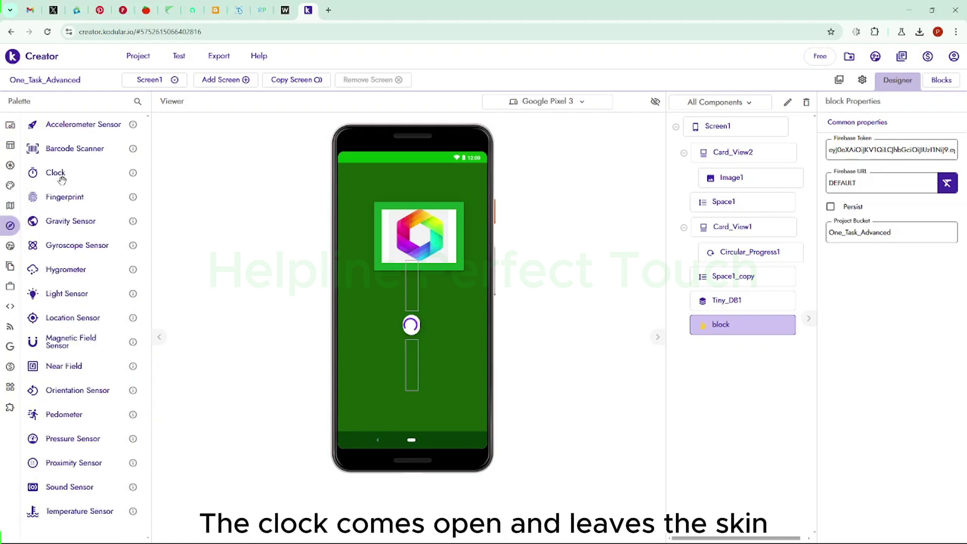
{"action": "left_click_drag", "start_coordinate": [55, 175], "coordinate": [399, 377]}
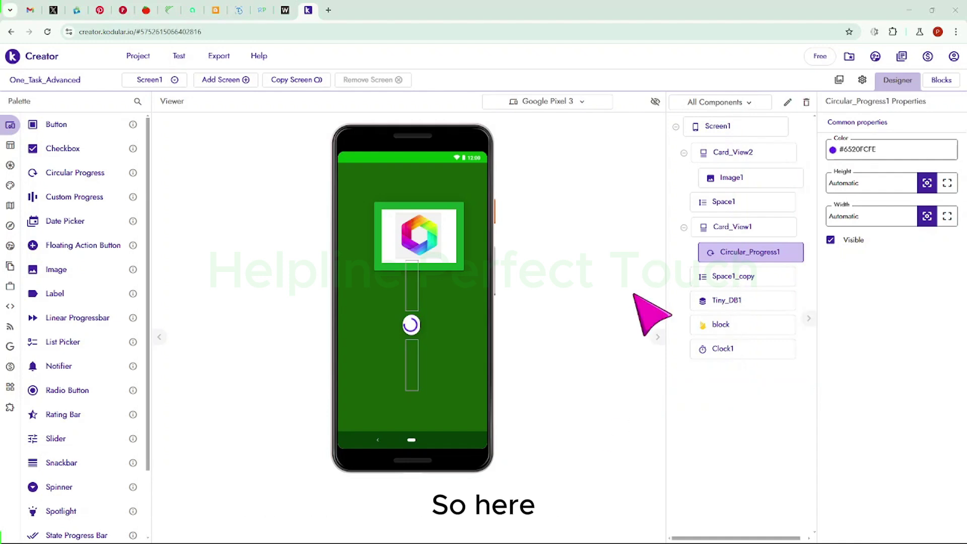
{"action": "mouse_move", "coordinate": [739, 535]}
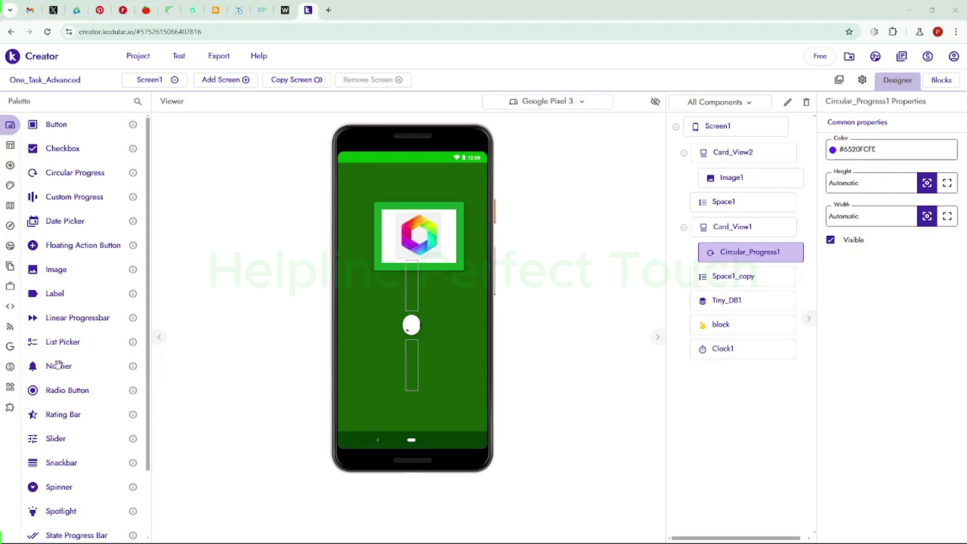
{"action": "left_click_drag", "start_coordinate": [58, 364], "coordinate": [389, 399]}
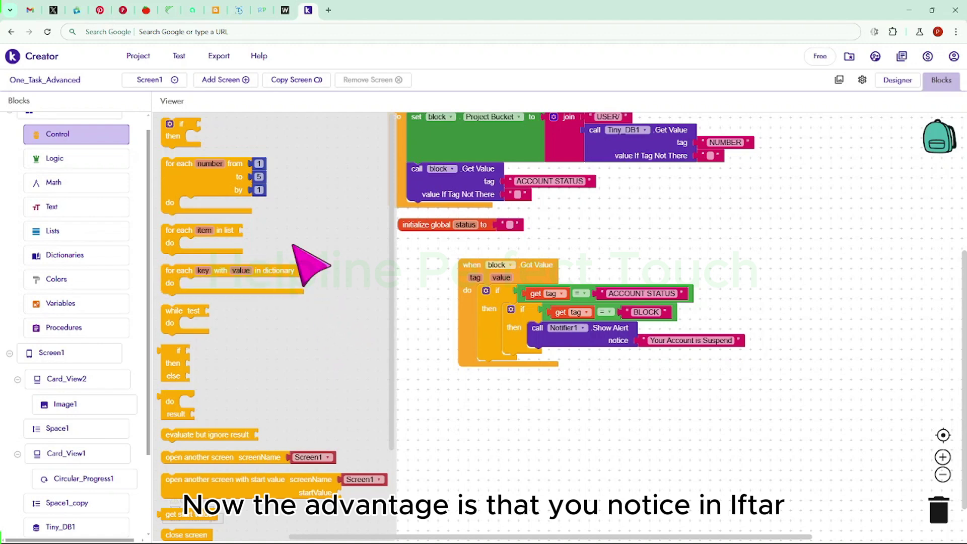
Step: Add an else branch to the inner if block that compares the tag with BLOCK
{"action": "left_click", "coordinate": [595, 459]}
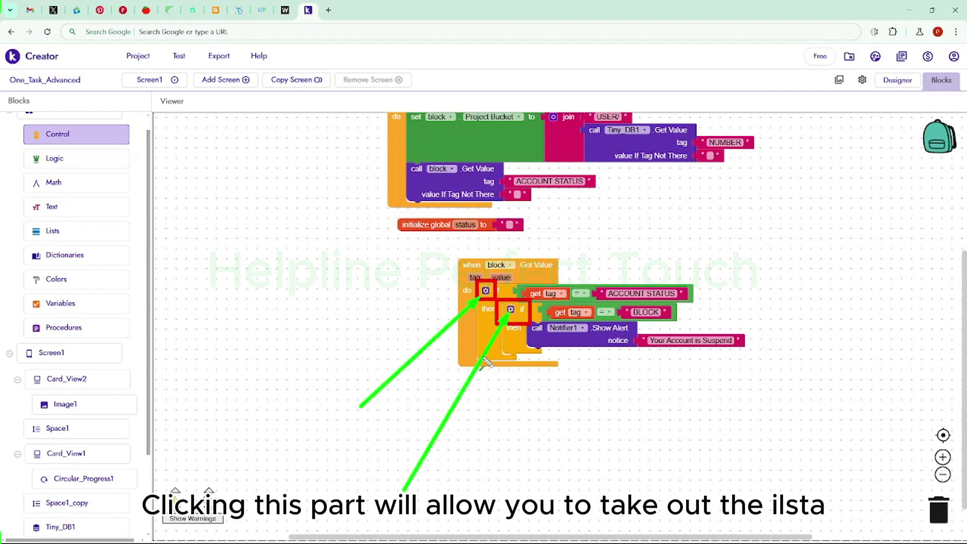
{"action": "left_click", "coordinate": [511, 310]}
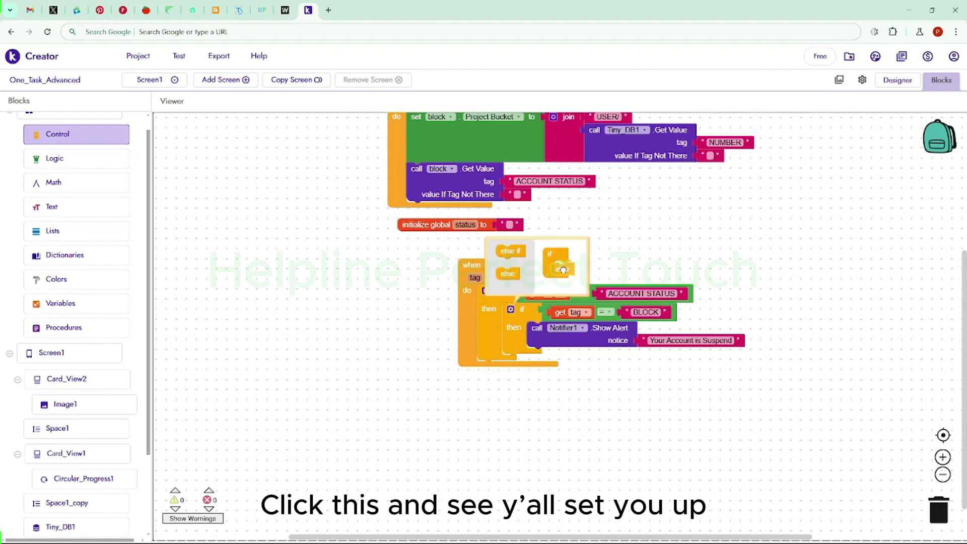
{"action": "left_click_drag", "start_coordinate": [563, 269], "coordinate": [560, 271]}
{"action": "left_click", "coordinate": [553, 420]}
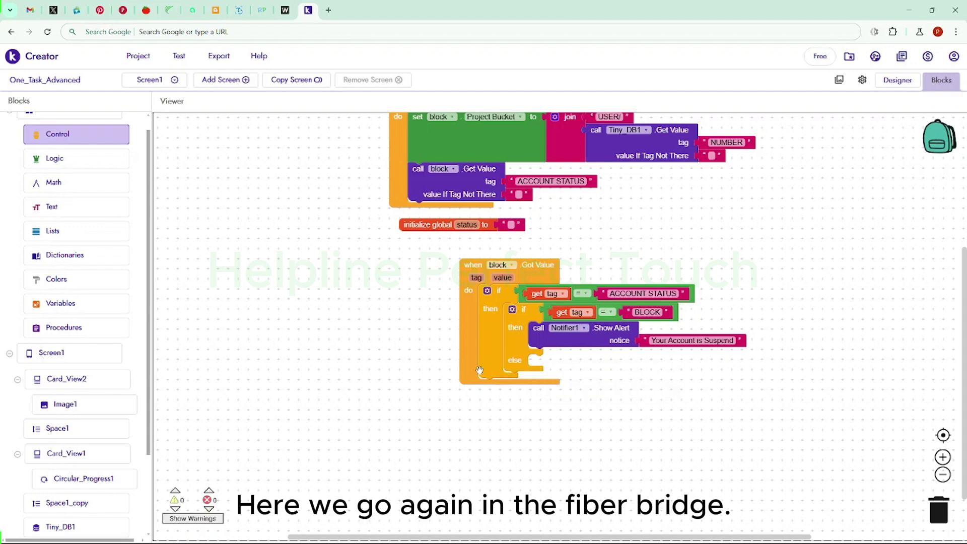
Step: Place a set Clock1 Timer Enabled block in the else branch of the inner if block
{"action": "scroll", "coordinate": [35, 314], "scroll_direction": "down", "scroll_amount": 3}
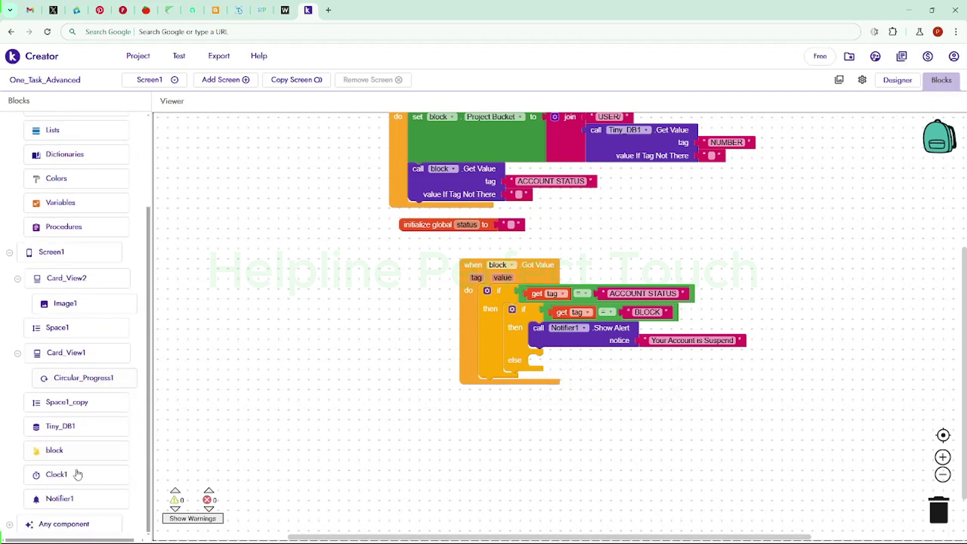
{"action": "left_click", "coordinate": [75, 453]}
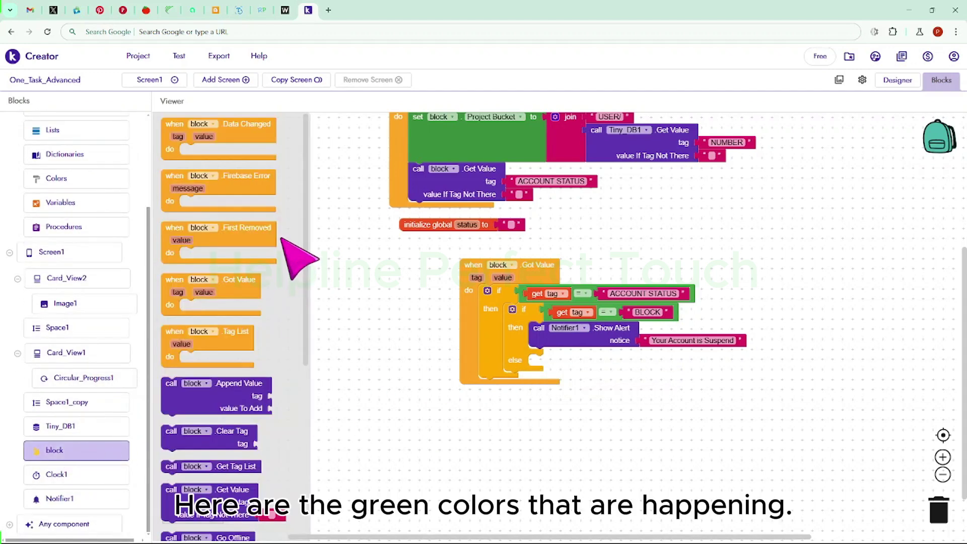
{"action": "scroll", "coordinate": [282, 252], "scroll_direction": "down", "scroll_amount": 5}
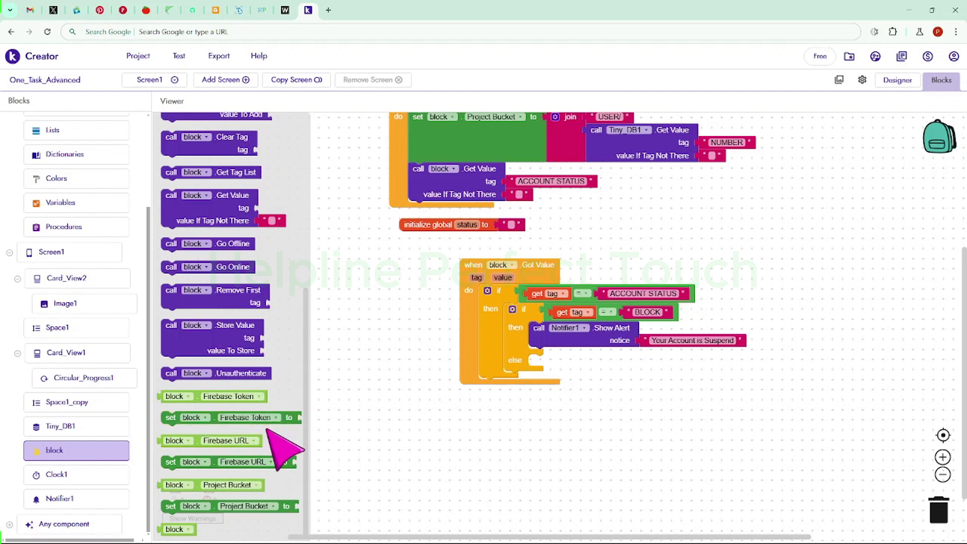
{"action": "left_click", "coordinate": [82, 474]}
{"action": "scroll", "coordinate": [297, 348], "scroll_direction": "down", "scroll_amount": 10}
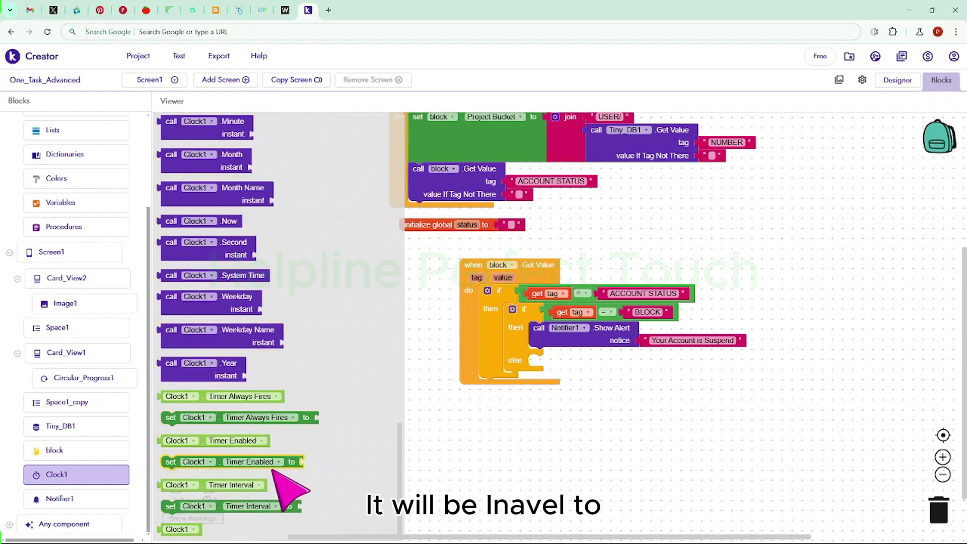
{"action": "left_click_drag", "start_coordinate": [291, 468], "coordinate": [669, 371]}
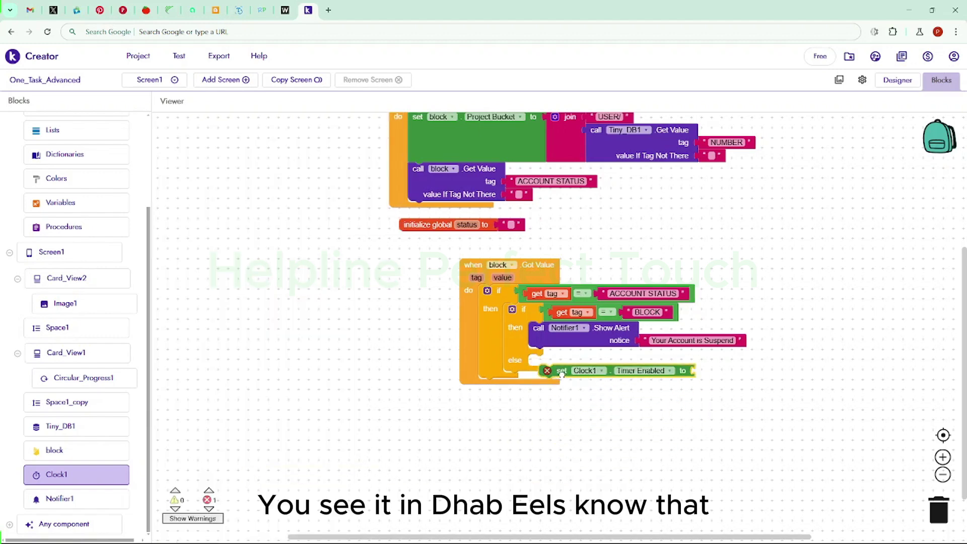
{"action": "left_click_drag", "start_coordinate": [562, 374], "coordinate": [552, 363]}
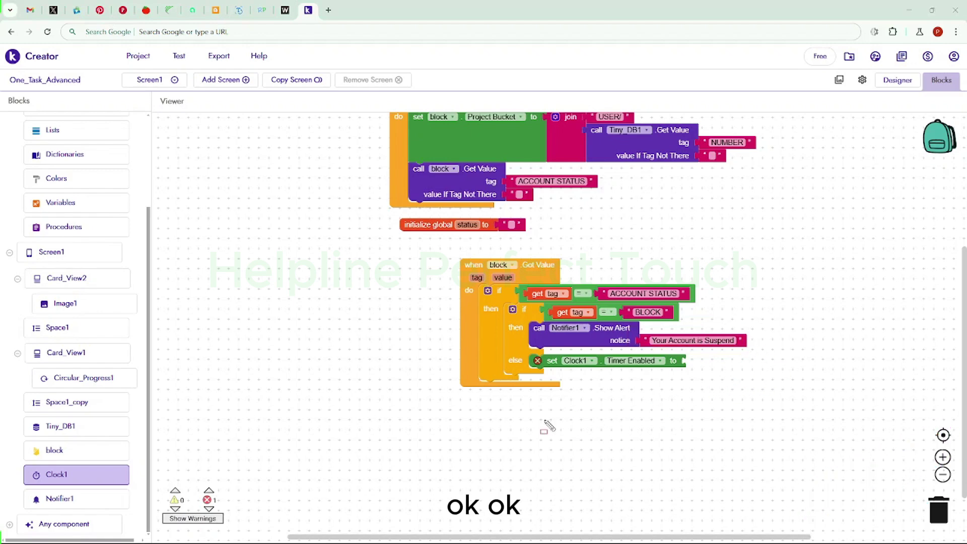
{"action": "mouse_move", "coordinate": [521, 345]}
{"action": "left_mouse_down"}
{"action": "mouse_move", "coordinate": [630, 388]}
{"action": "mouse_move", "coordinate": [735, 384]}
{"action": "left_mouse_up"}
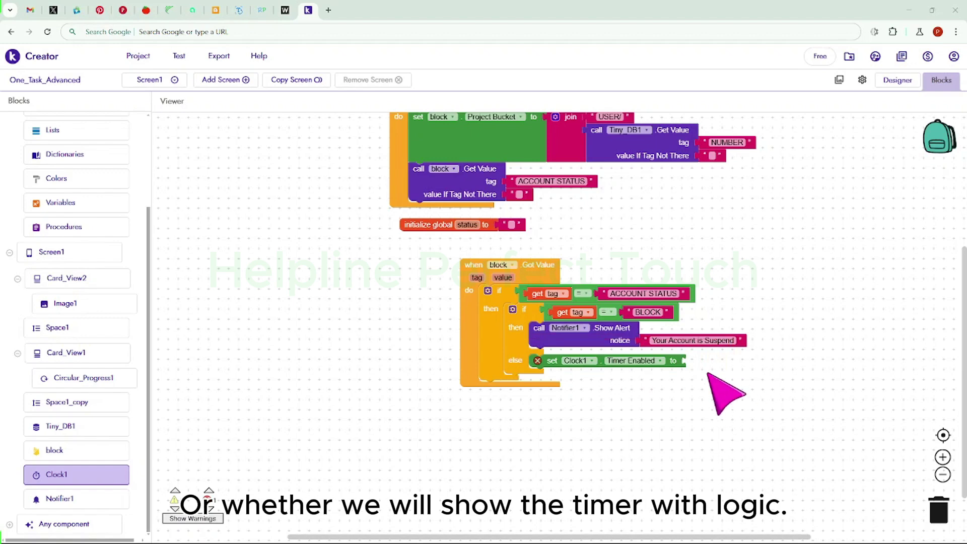
Step: Attach a true logic block to the set Clock1 Timer Enabled block in the inner else branch
{"action": "scroll", "coordinate": [87, 383], "scroll_direction": "up", "scroll_amount": 3}
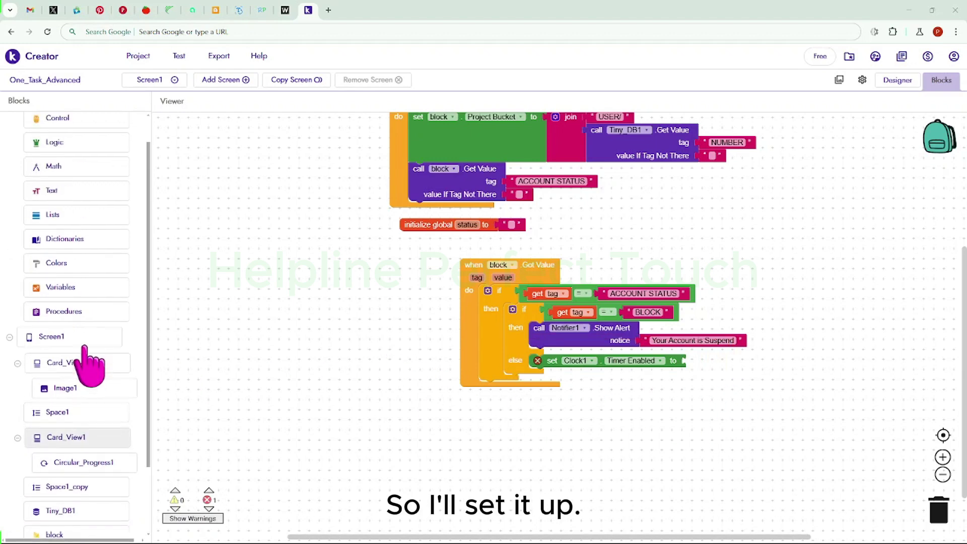
{"action": "left_click", "coordinate": [100, 175]}
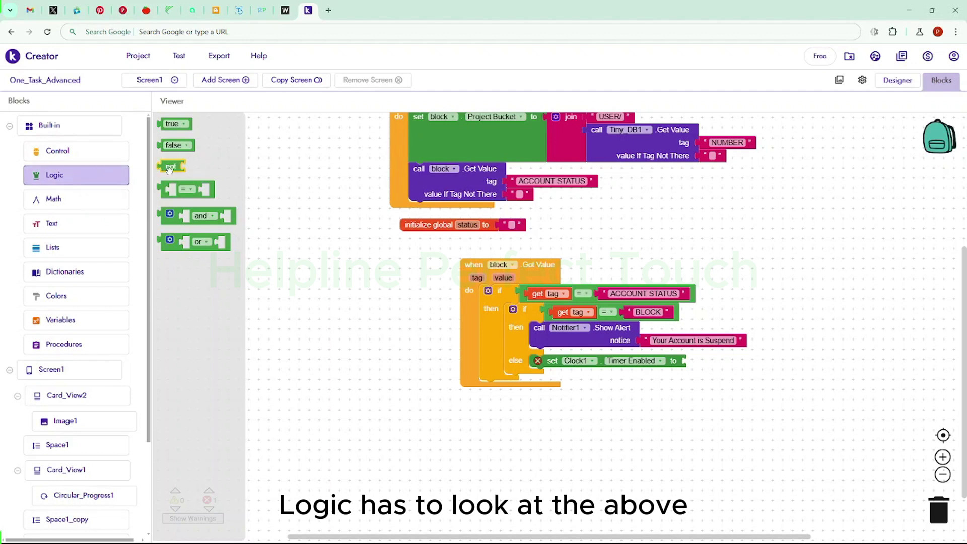
{"action": "left_click_drag", "start_coordinate": [173, 126], "coordinate": [429, 359]}
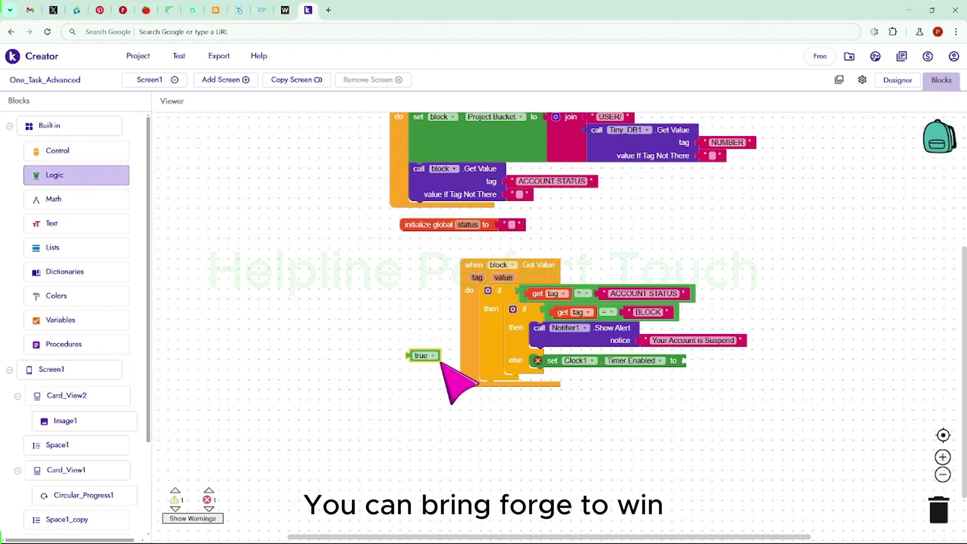
{"action": "left_click", "coordinate": [431, 357]}
{"action": "left_click", "coordinate": [429, 376]}
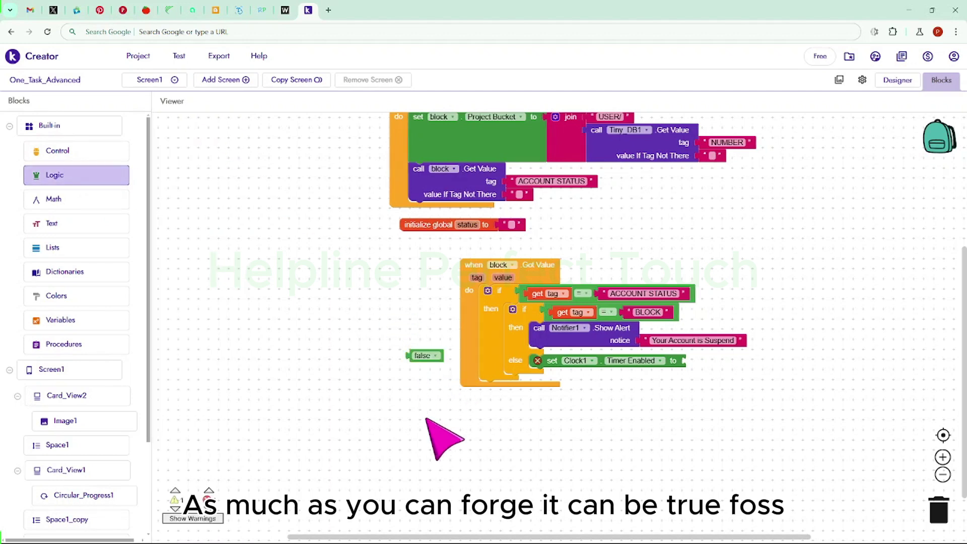
{"action": "left_click", "coordinate": [420, 366]}
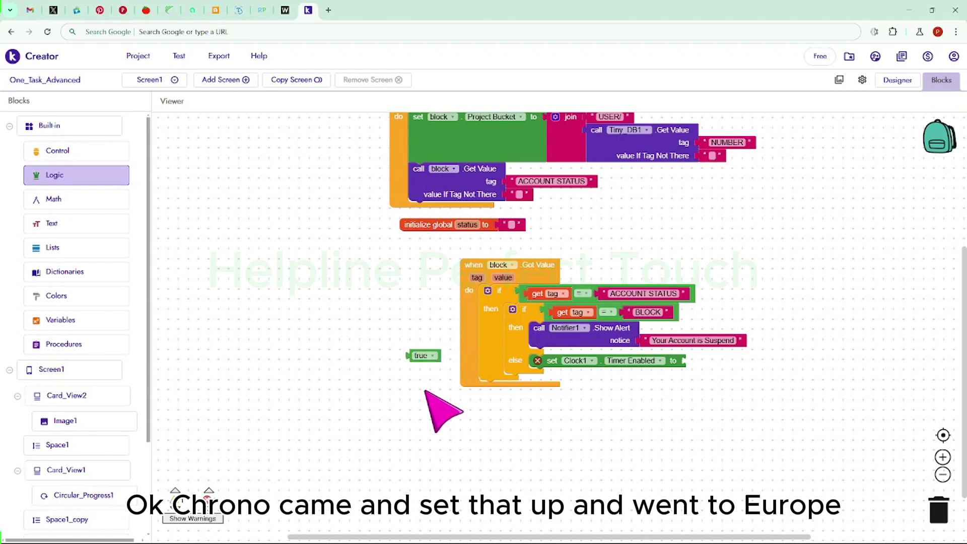
{"action": "left_click_drag", "start_coordinate": [434, 356], "coordinate": [720, 370]}
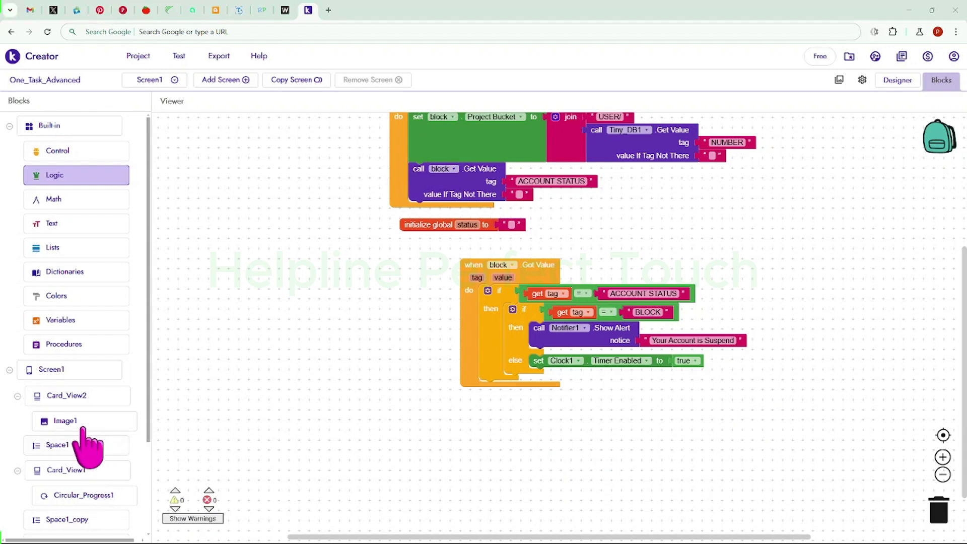
Step: Add a when Clock1 Timer event block and align the separate block groups in one column under the Screen1 Initialize block
{"action": "scroll", "coordinate": [85, 398], "scroll_direction": "down", "scroll_amount": 3}
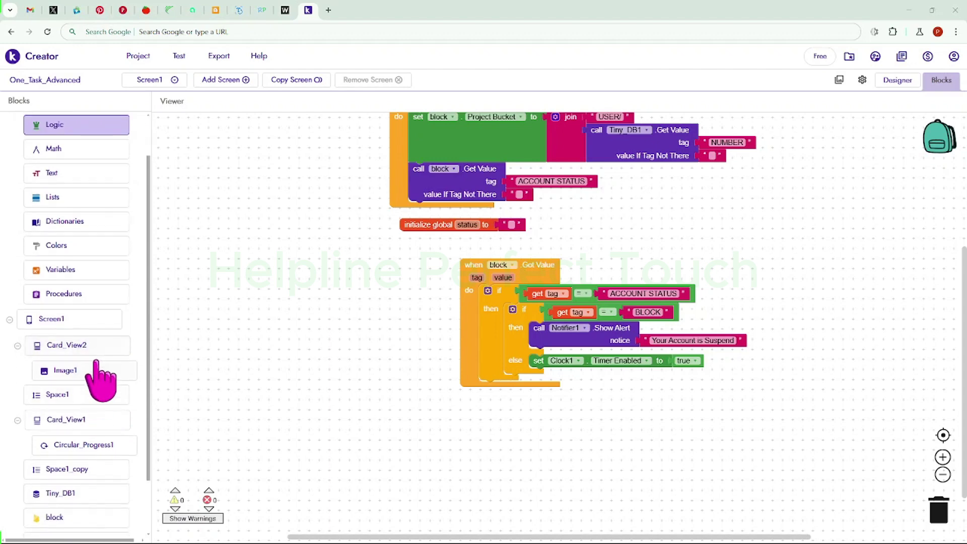
{"action": "left_click", "coordinate": [75, 474]}
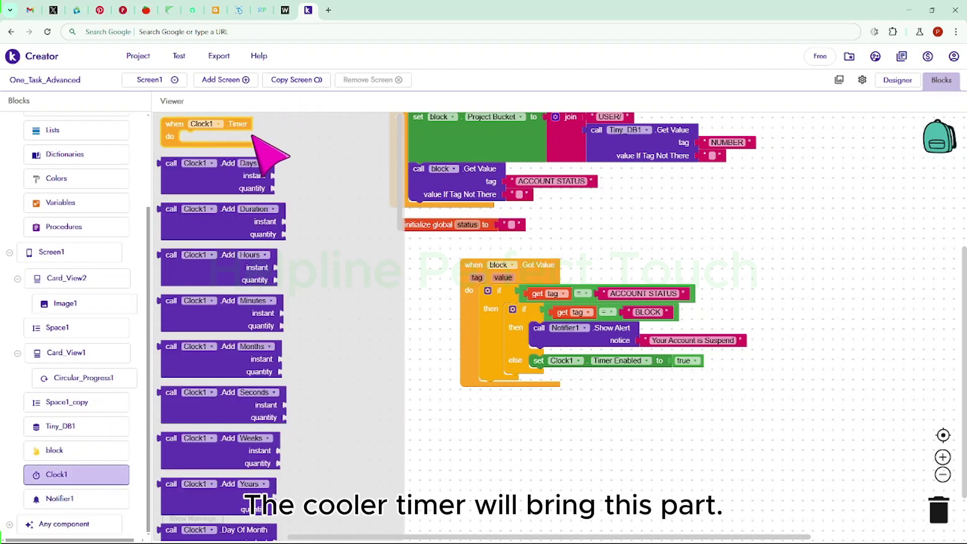
{"action": "left_click_drag", "start_coordinate": [244, 126], "coordinate": [524, 427]}
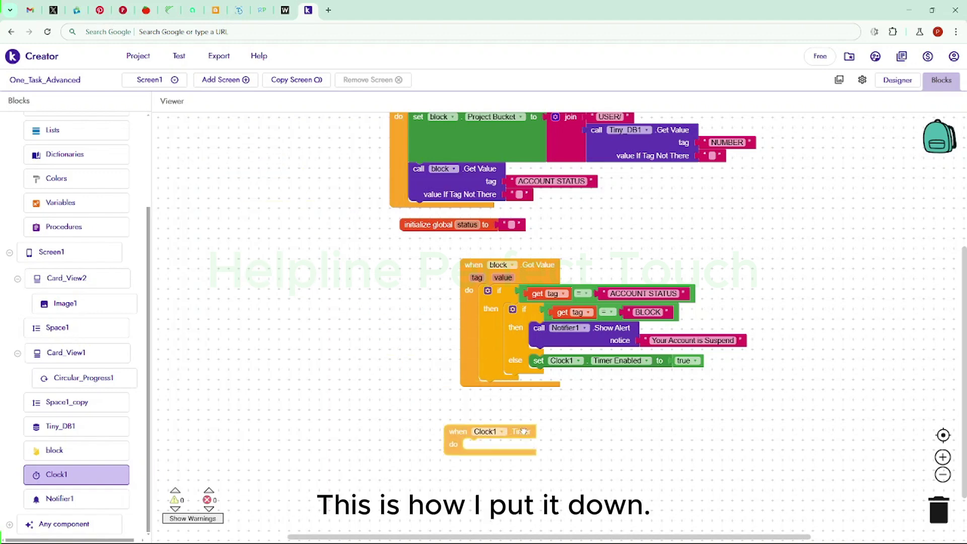
{"action": "left_click_drag", "start_coordinate": [465, 324], "coordinate": [406, 303]}
{"action": "left_click_drag", "start_coordinate": [411, 222], "coordinate": [401, 222]}
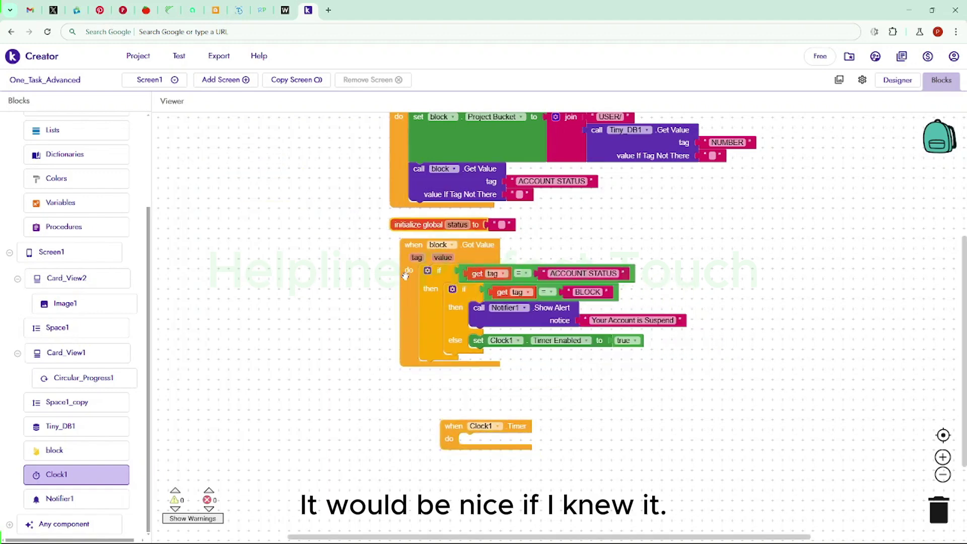
{"action": "left_click_drag", "start_coordinate": [403, 274], "coordinate": [393, 274]}
{"action": "left_click_drag", "start_coordinate": [390, 405], "coordinate": [429, 398]}
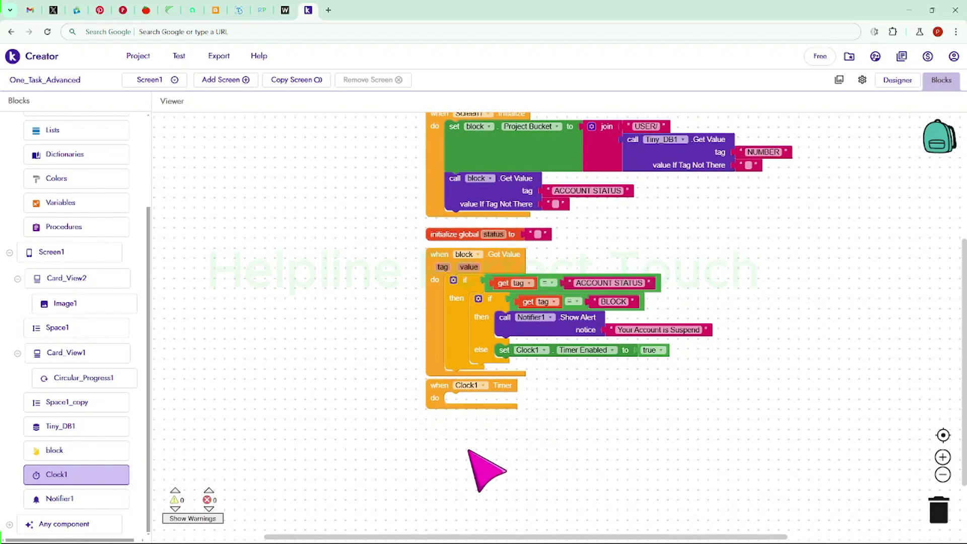
Step: Place a set Clock1 Timer Enabled block with the value false inside the when Clock1 Timer event
{"action": "left_click", "coordinate": [68, 475]}
{"action": "scroll", "coordinate": [293, 255], "scroll_direction": "down", "scroll_amount": 10}
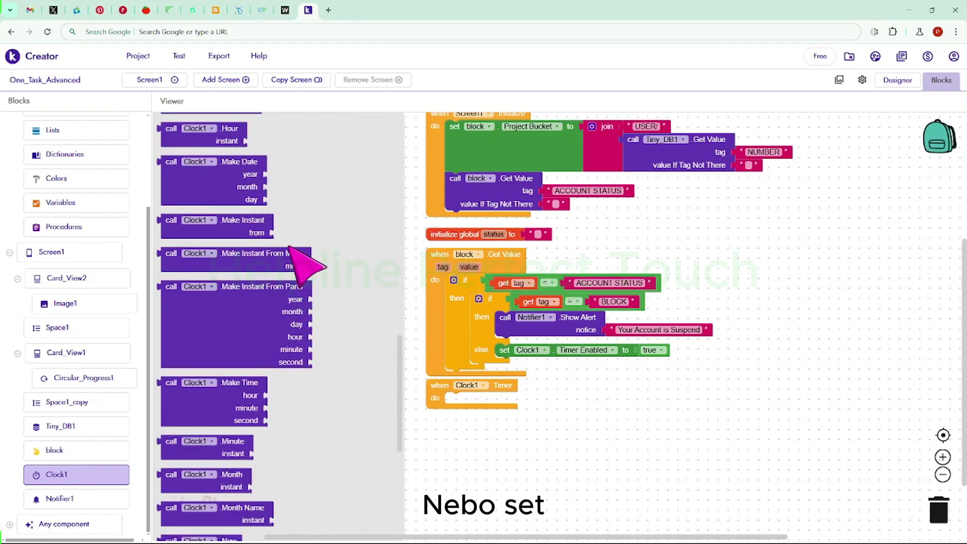
{"action": "scroll", "coordinate": [325, 272], "scroll_direction": "down", "scroll_amount": 8}
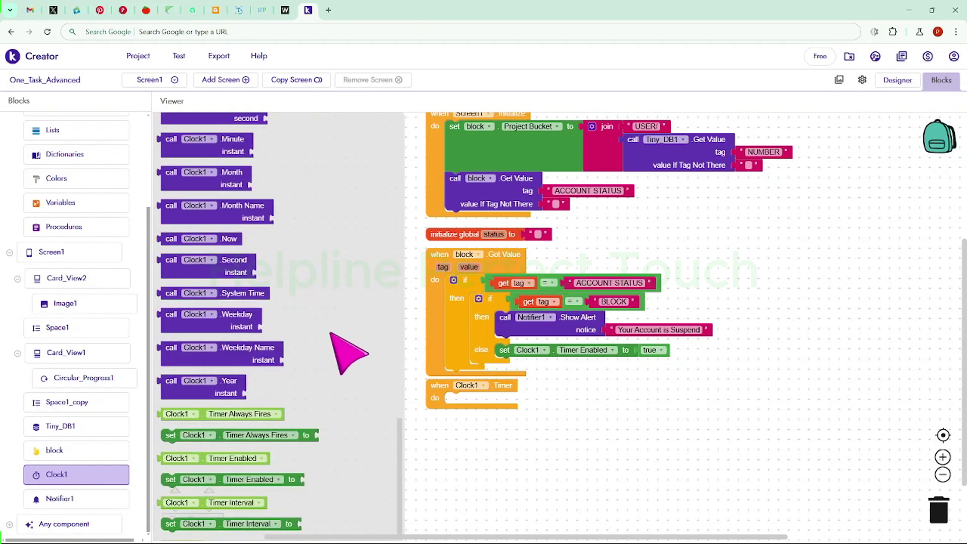
{"action": "scroll", "coordinate": [348, 461], "scroll_direction": "down", "scroll_amount": 1}
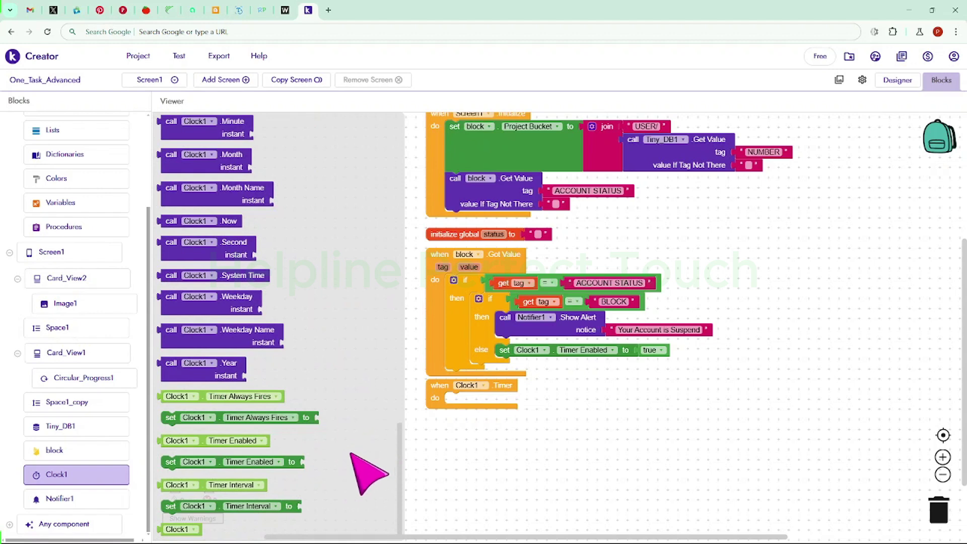
{"action": "left_click", "coordinate": [290, 466]}
{"action": "left_click_drag", "start_coordinate": [291, 466], "coordinate": [592, 415]}
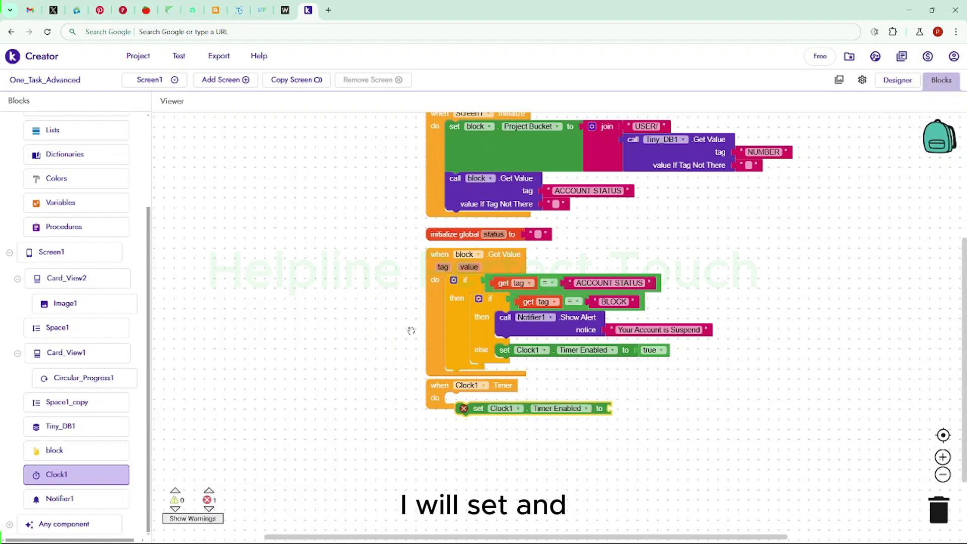
{"action": "scroll", "coordinate": [84, 291], "scroll_direction": "up", "scroll_amount": 3}
{"action": "left_click", "coordinate": [76, 175]}
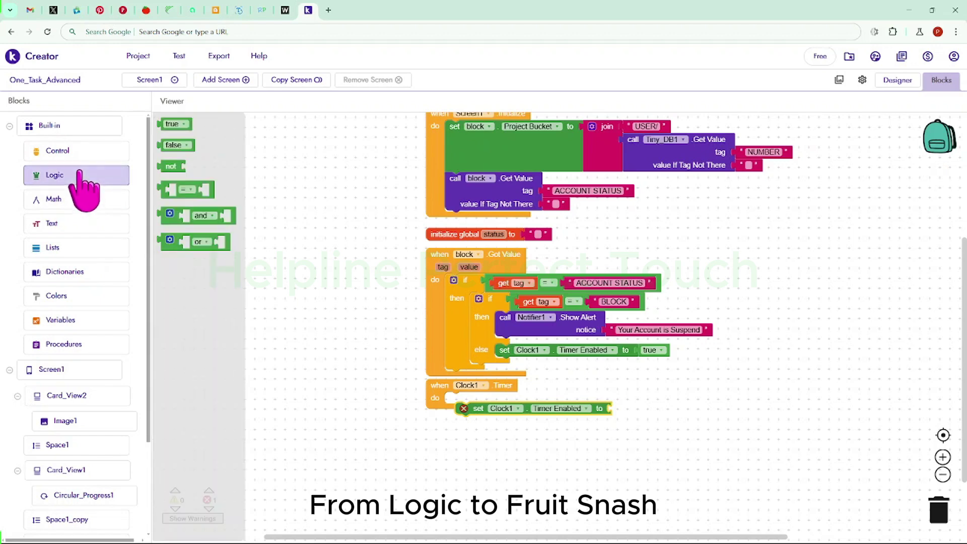
{"action": "left_click_drag", "start_coordinate": [166, 147], "coordinate": [625, 409]}
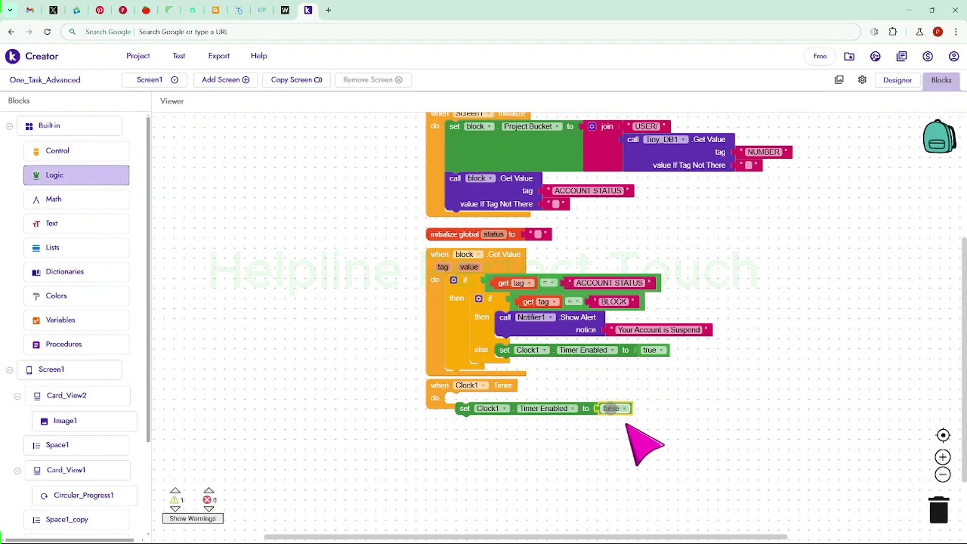
{"action": "left_click_drag", "start_coordinate": [515, 413], "coordinate": [505, 403]}
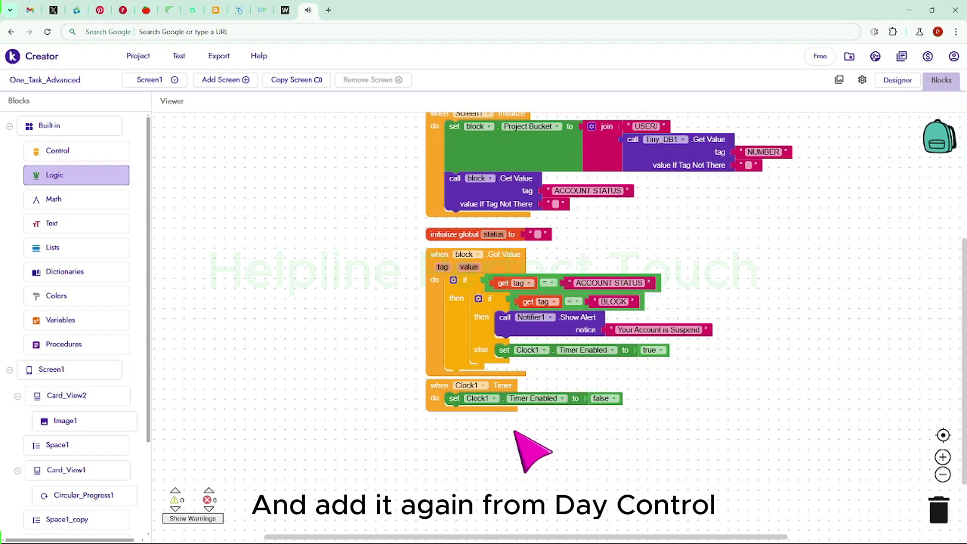
Step: Add an if block with an else branch below the Timer Enabled setter in the Clock1 Timer event
{"action": "left_click", "coordinate": [83, 154]}
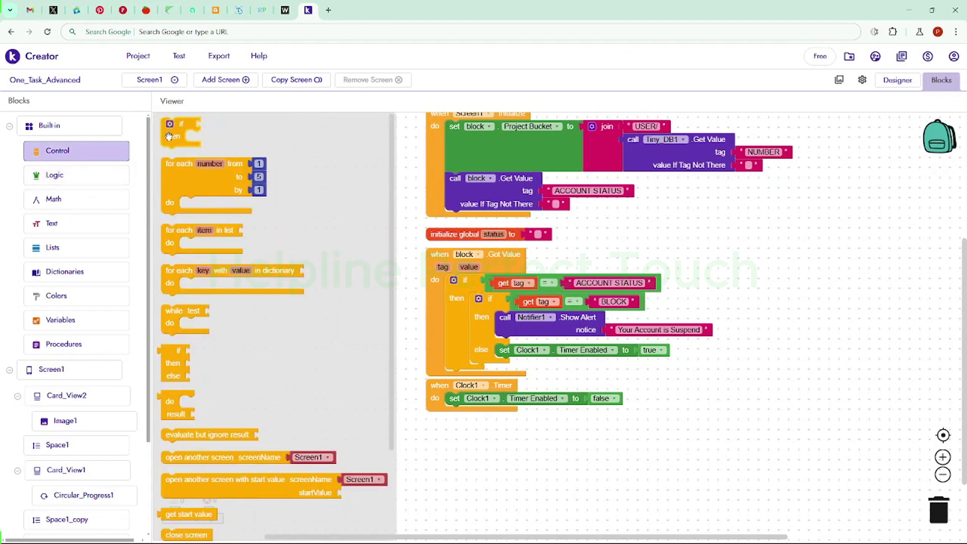
{"action": "left_click_drag", "start_coordinate": [174, 132], "coordinate": [456, 428]}
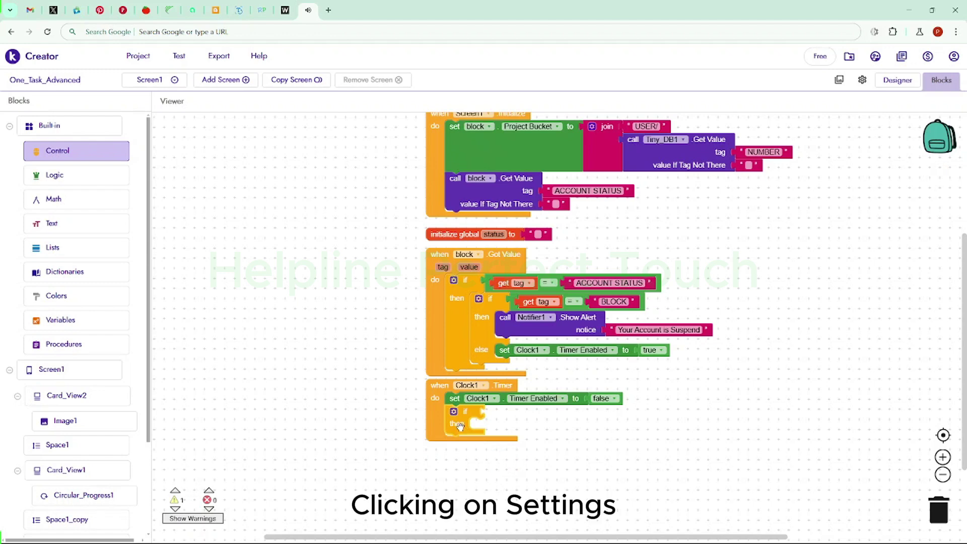
{"action": "left_click_drag", "start_coordinate": [456, 414], "coordinate": [830, 367]}
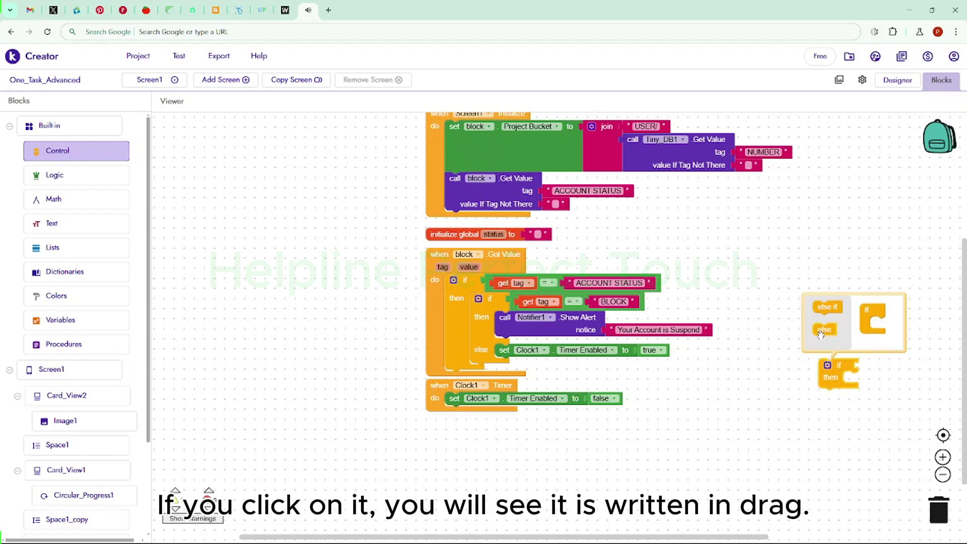
{"action": "left_click_drag", "start_coordinate": [825, 334], "coordinate": [879, 332]}
{"action": "left_click", "coordinate": [850, 451]}
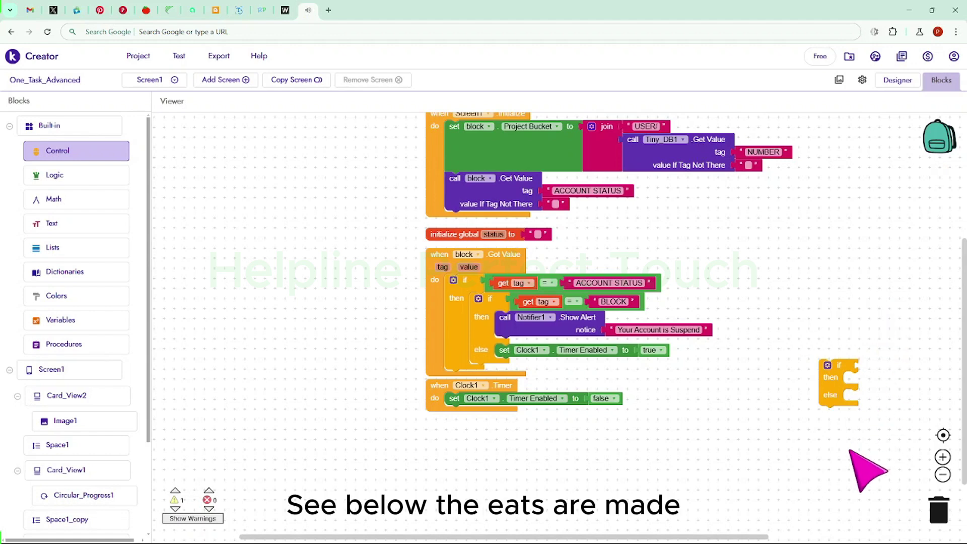
{"action": "left_click_drag", "start_coordinate": [843, 392], "coordinate": [476, 441]}
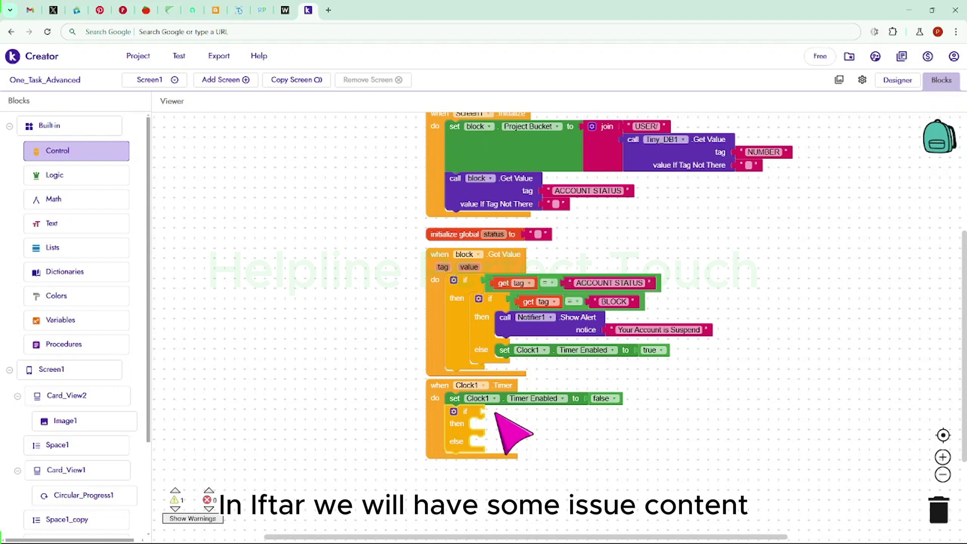
Step: Give the Clock1 Timer event's if block an equals comparison with Tiny_DB1 Get Value as its first operand
{"action": "left_click", "coordinate": [83, 179]}
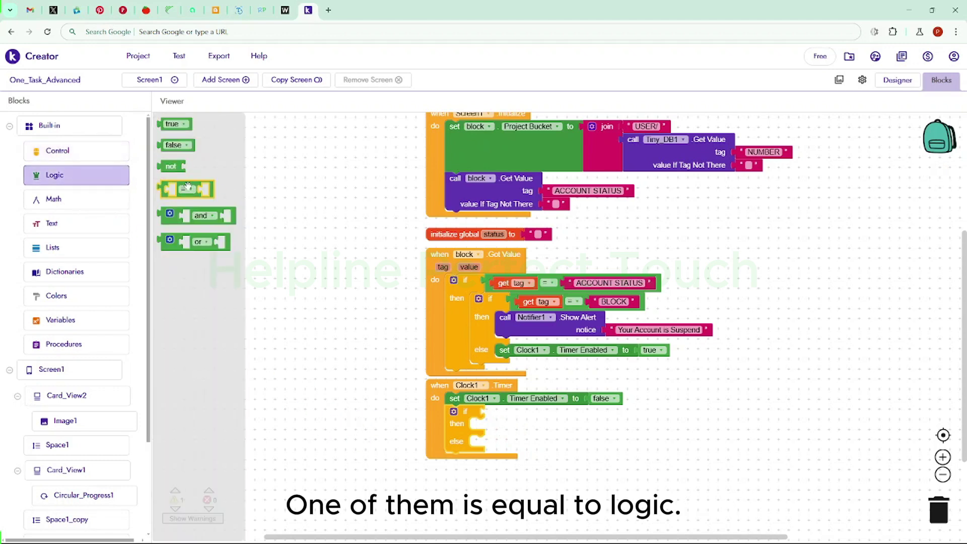
{"action": "left_click_drag", "start_coordinate": [187, 188], "coordinate": [506, 414]}
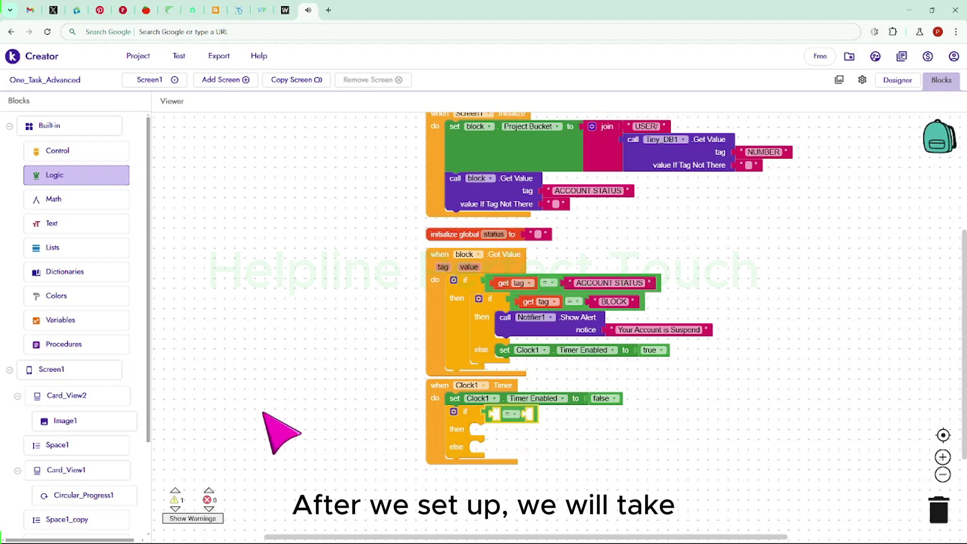
{"action": "scroll", "coordinate": [98, 398], "scroll_direction": "down", "scroll_amount": 3}
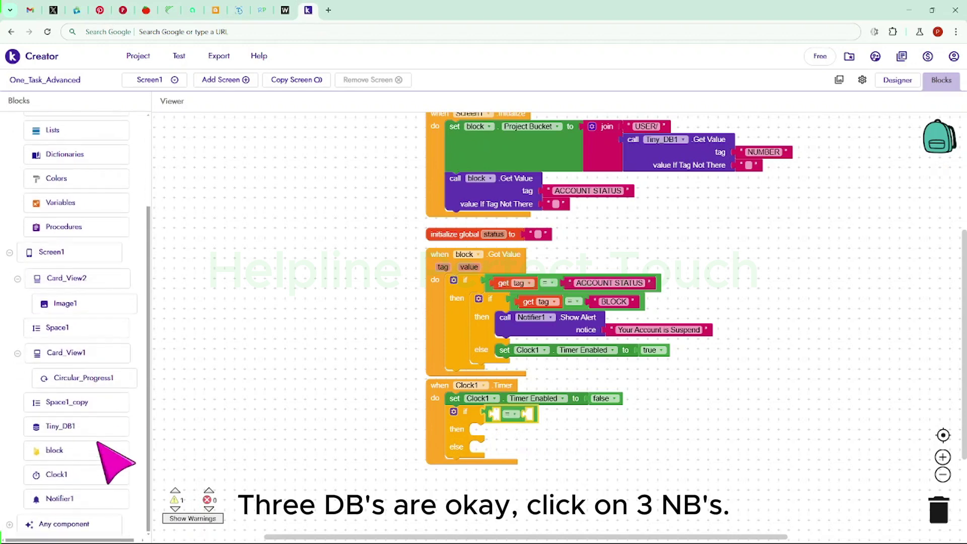
{"action": "left_click", "coordinate": [87, 427]}
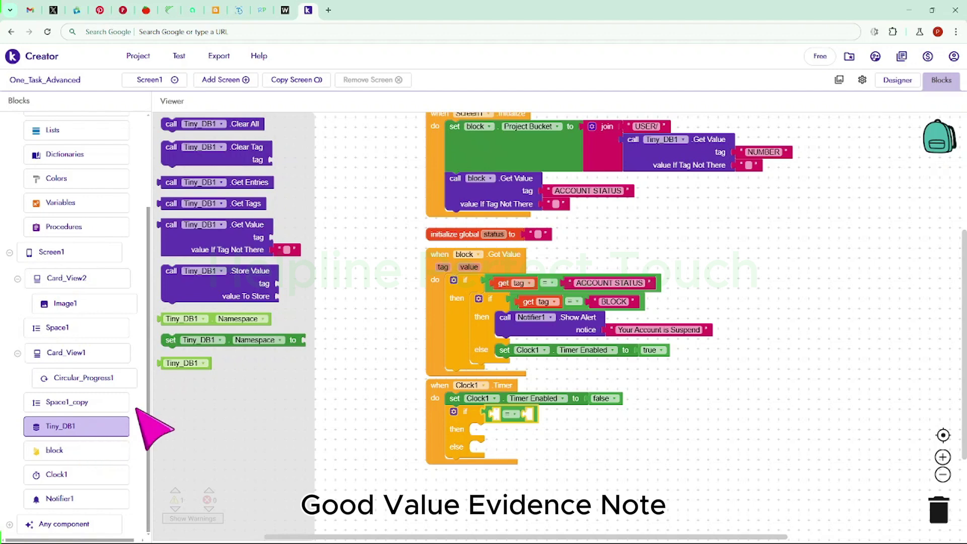
{"action": "left_click", "coordinate": [224, 251]}
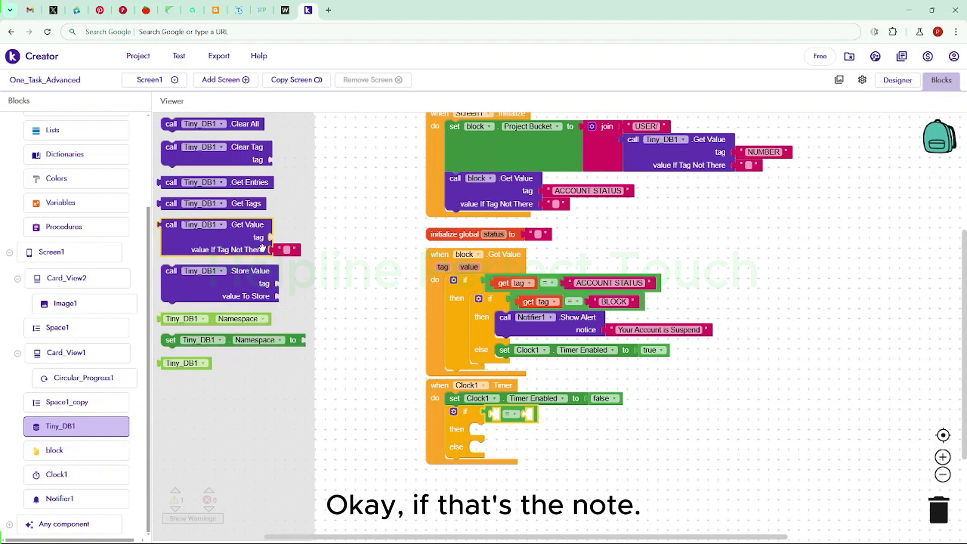
{"action": "left_click_drag", "start_coordinate": [234, 249], "coordinate": [659, 491]}
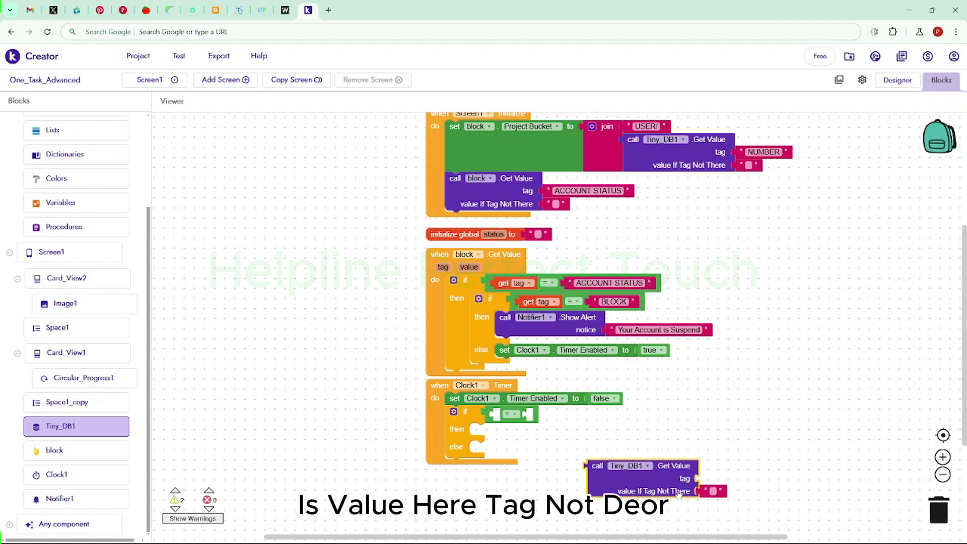
{"action": "left_click_drag", "start_coordinate": [650, 495], "coordinate": [551, 437]}
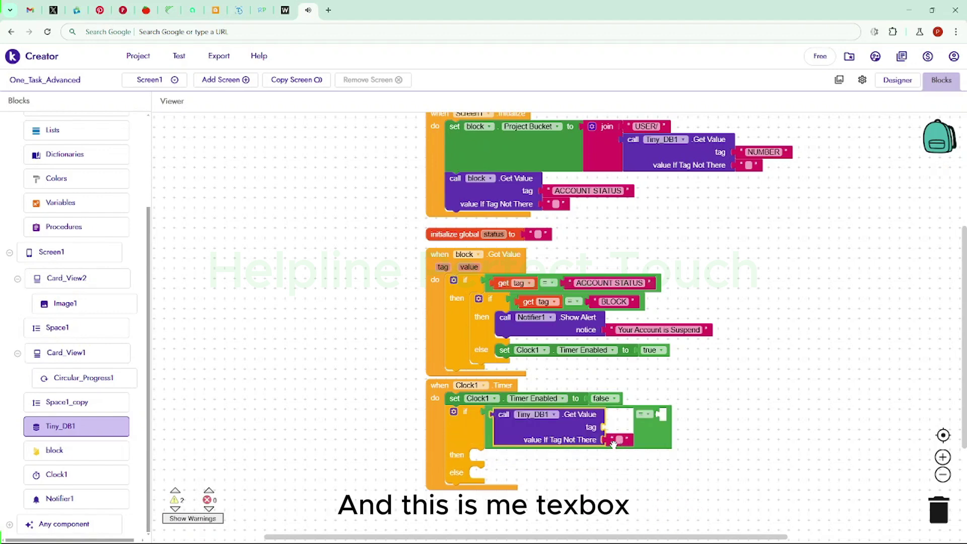
{"action": "scroll", "coordinate": [43, 205], "scroll_direction": "up", "scroll_amount": 3}
{"action": "left_click", "coordinate": [77, 224]}
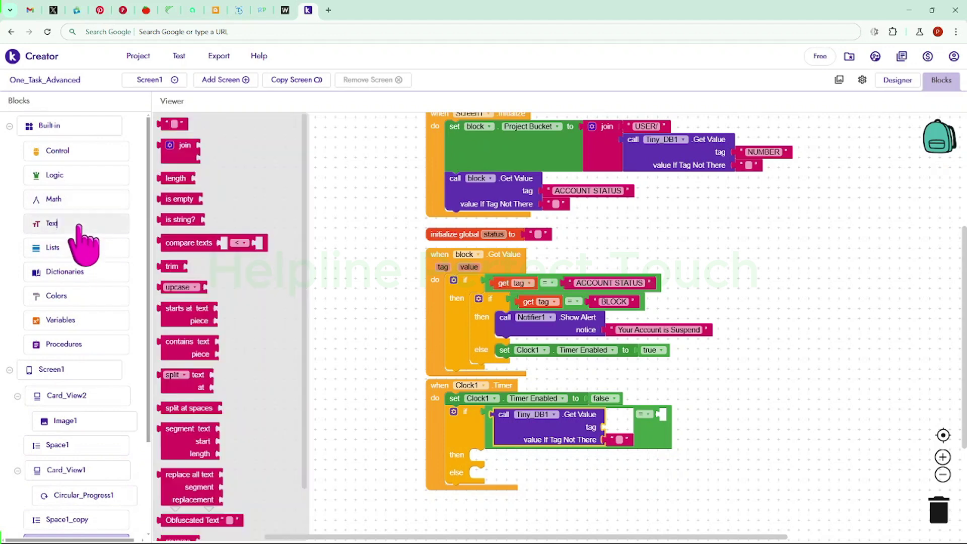
{"action": "left_click_drag", "start_coordinate": [174, 124], "coordinate": [622, 399]}
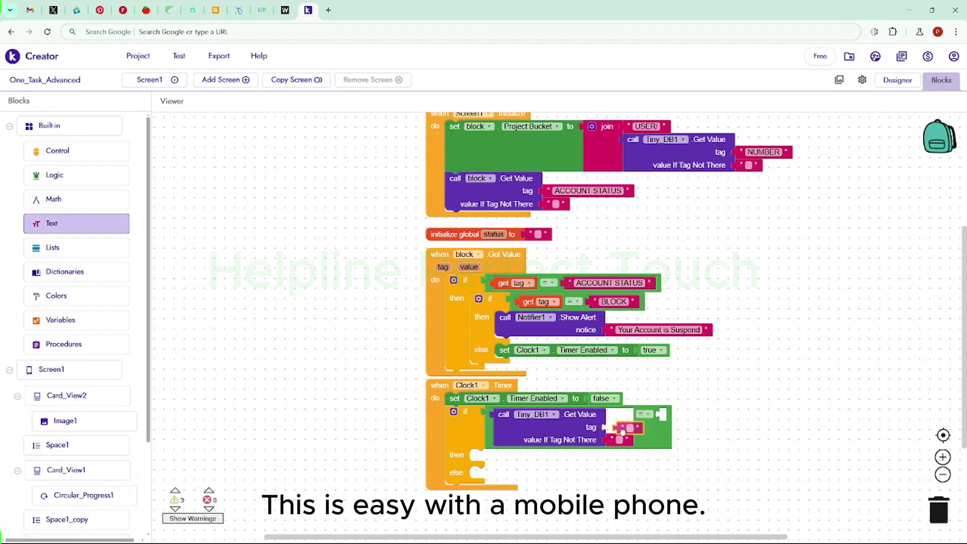
{"action": "left_click_drag", "start_coordinate": [623, 432], "coordinate": [621, 428]}
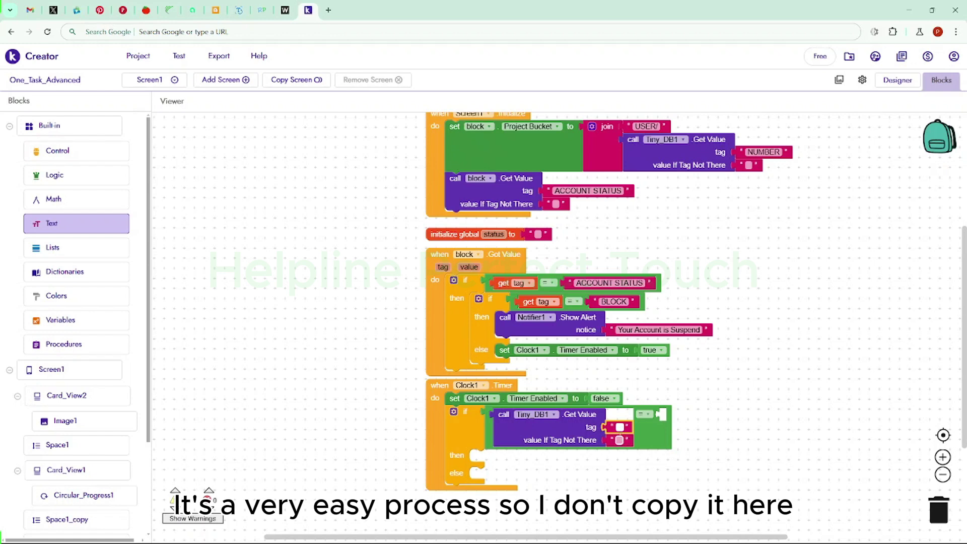
{"action": "left_click_drag", "start_coordinate": [620, 427], "coordinate": [676, 453]}
{"action": "left_click_drag", "start_coordinate": [898, 500], "coordinate": [938, 509]}
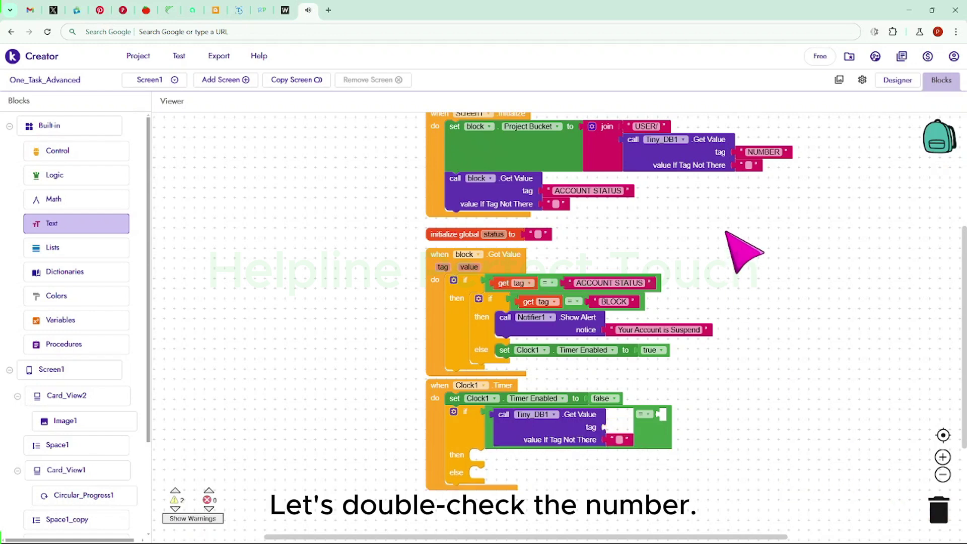
Step: Complete the Clock1 Timer comparison with a copied NUMBER text as the Get Value tag and a copied empty text as the second operand
{"action": "right_click", "coordinate": [743, 152]}
{"action": "left_click", "coordinate": [771, 161]}
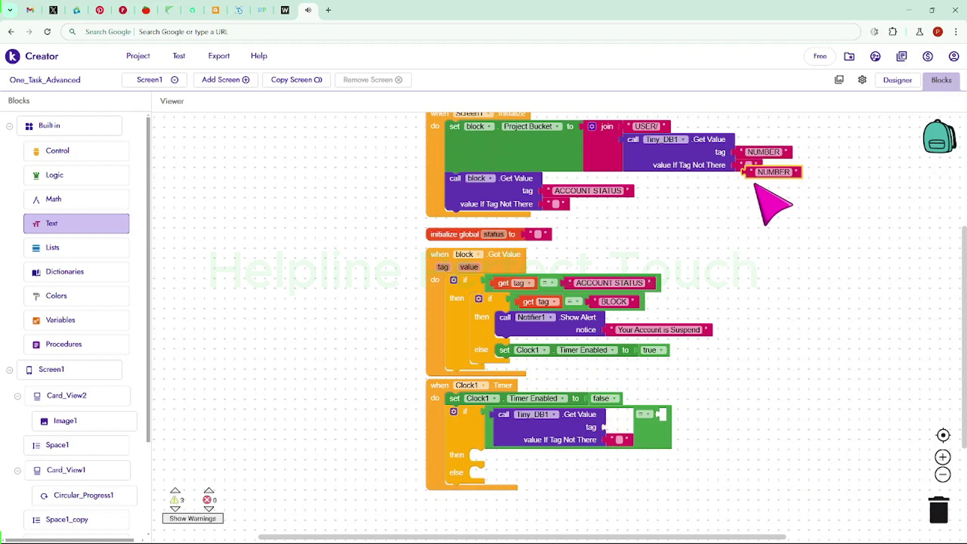
{"action": "left_click_drag", "start_coordinate": [763, 169], "coordinate": [630, 426]}
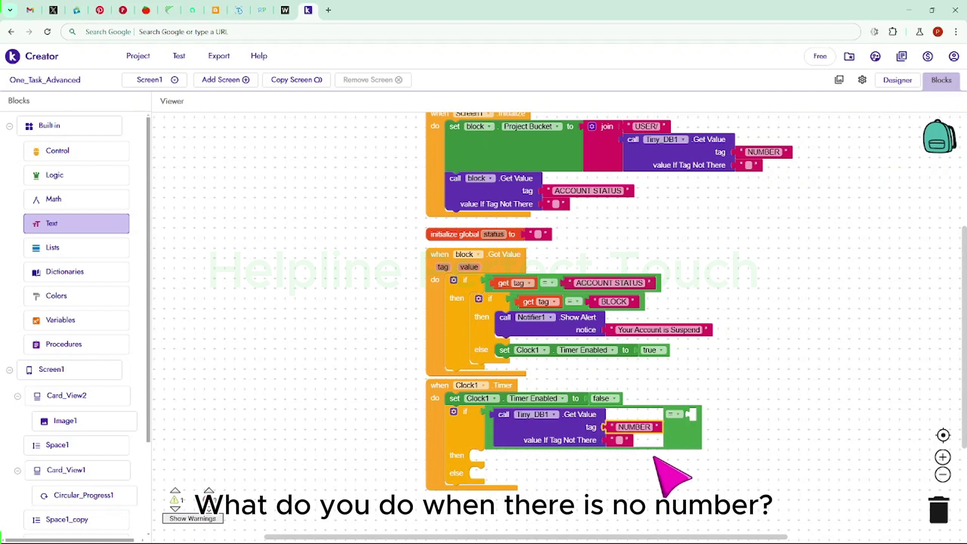
{"action": "left_click", "coordinate": [612, 441]}
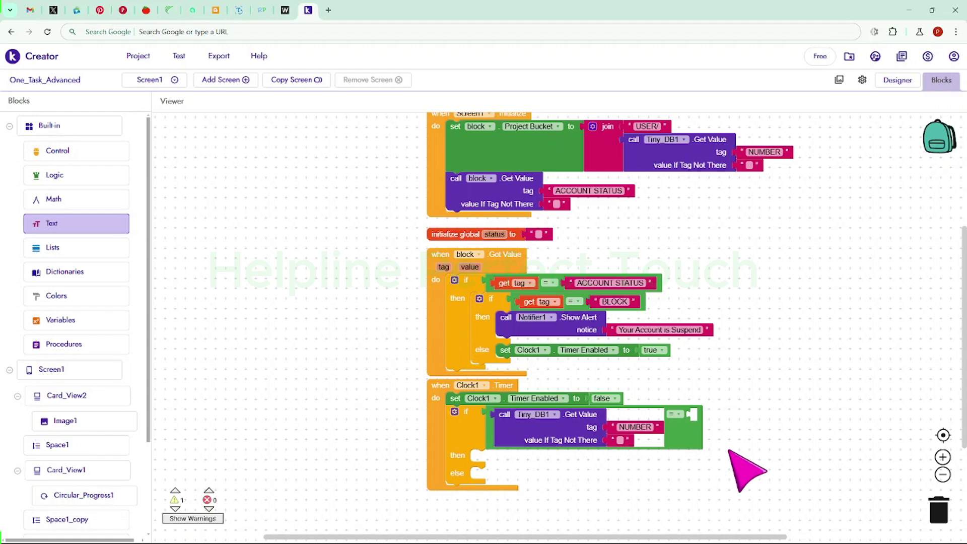
{"action": "right_click", "coordinate": [619, 440]}
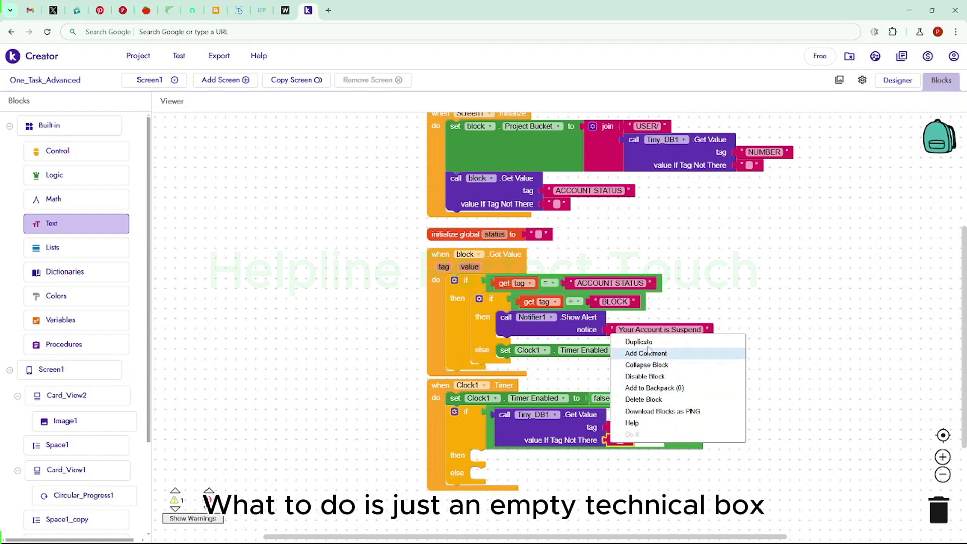
{"action": "left_click", "coordinate": [642, 340]}
{"action": "left_click_drag", "start_coordinate": [616, 458], "coordinate": [693, 413]}
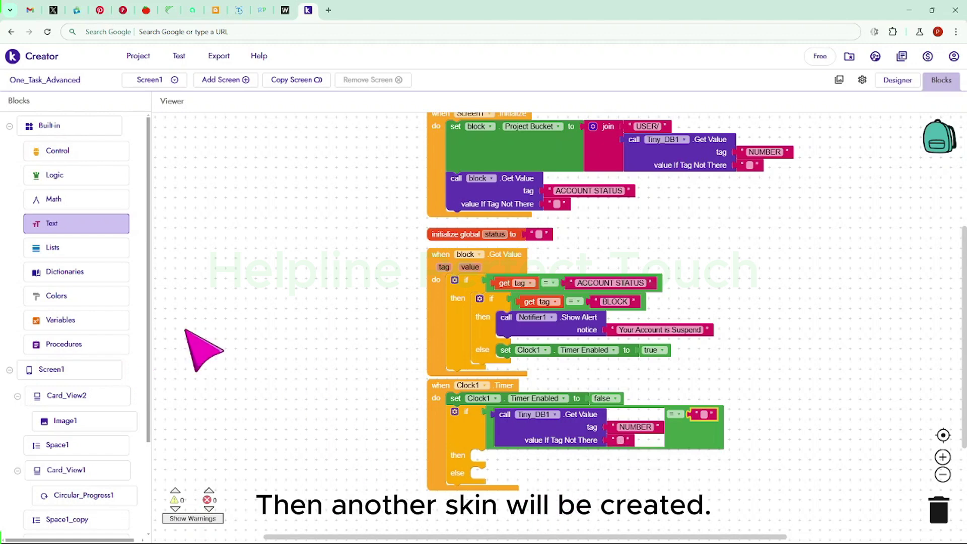
Step: Place an open another screen block with the screen name Screen1 in the then branch of the Clock1 Timer event
{"action": "left_click", "coordinate": [80, 150]}
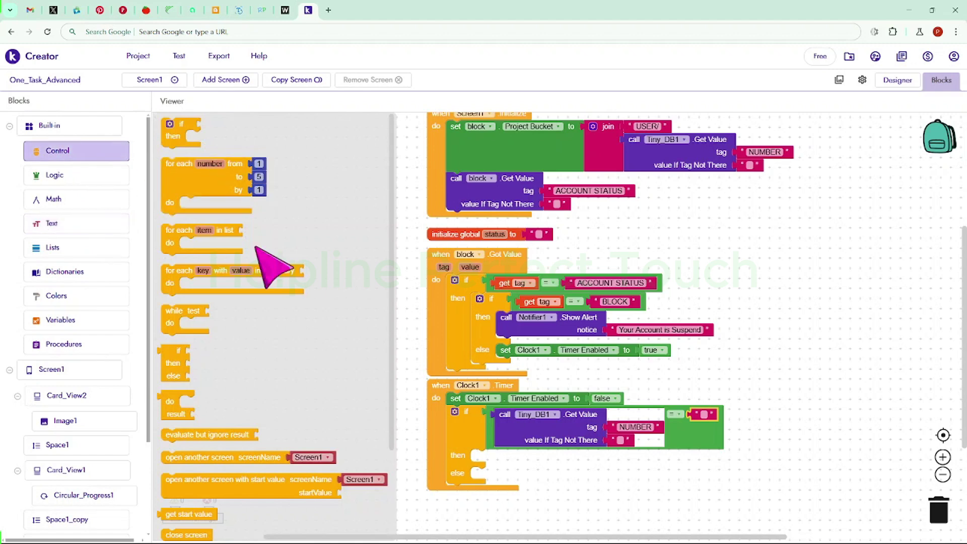
{"action": "left_click_drag", "start_coordinate": [253, 464], "coordinate": [281, 471]}
{"action": "left_click_drag", "start_coordinate": [368, 496], "coordinate": [650, 484]}
{"action": "left_click", "coordinate": [636, 456]}
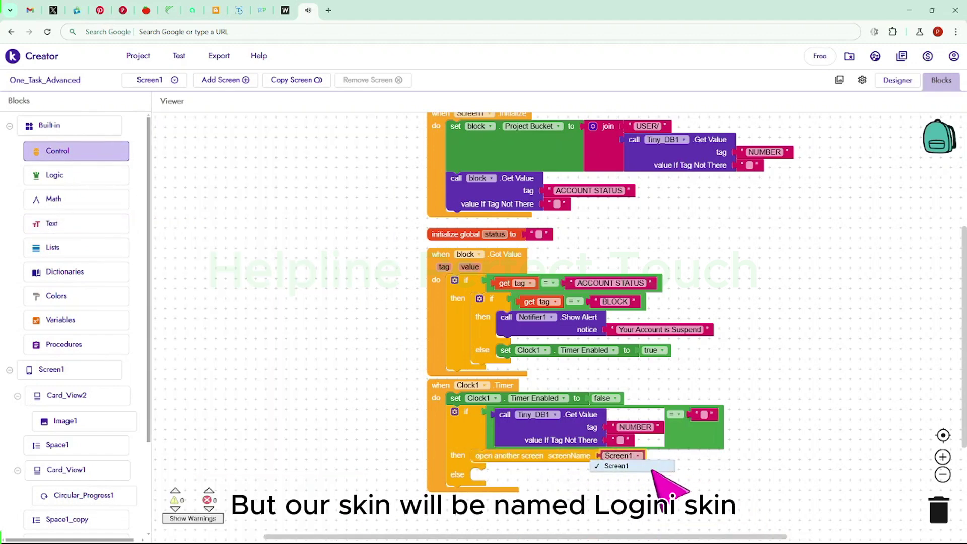
{"action": "left_click", "coordinate": [640, 485]}
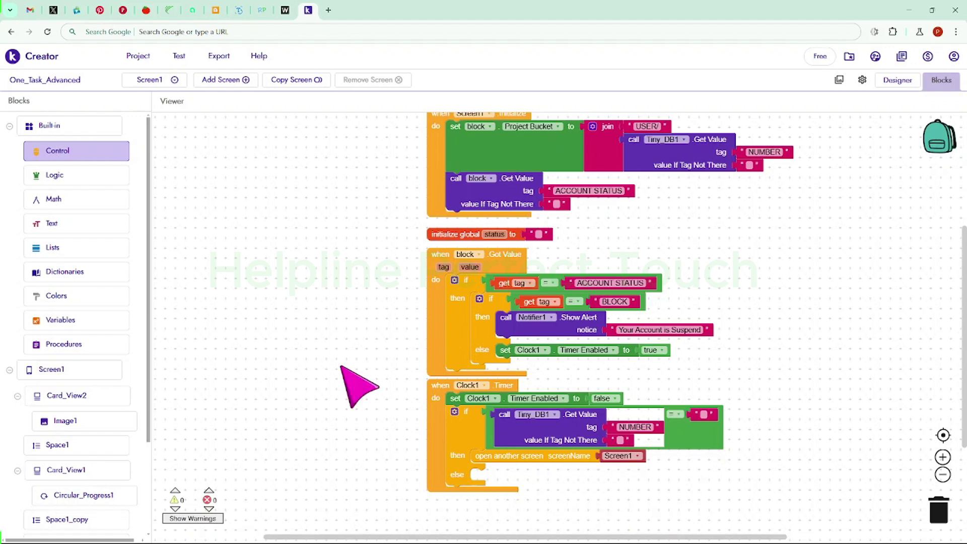
Step: Add a second open another screen block, set to Screen1, in the else branch of the Clock1 Timer event
{"action": "left_click", "coordinate": [105, 150]}
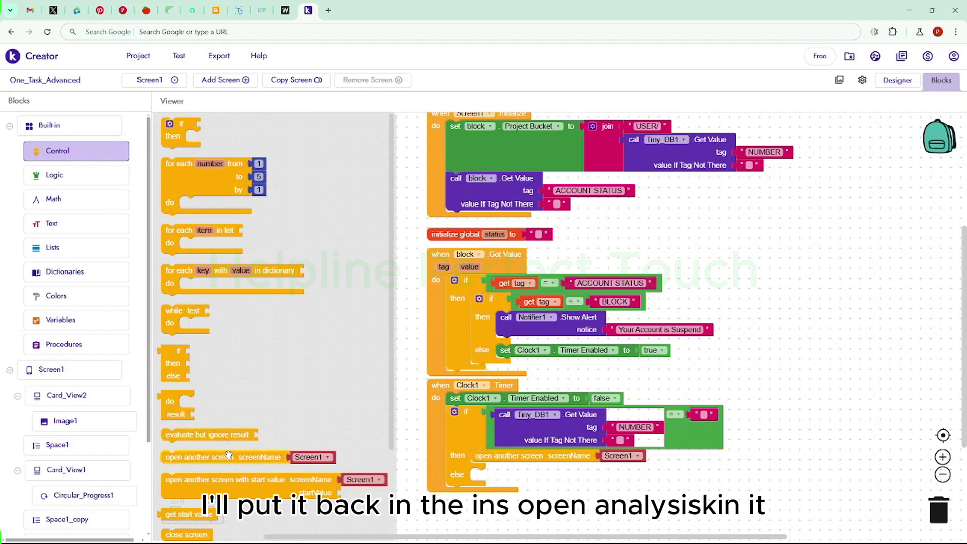
{"action": "left_click_drag", "start_coordinate": [228, 456], "coordinate": [539, 474]}
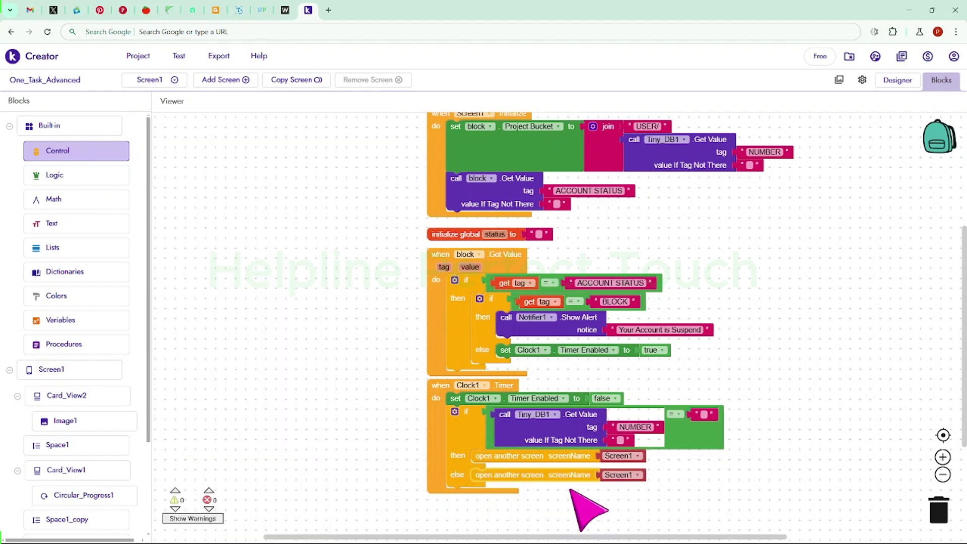
{"action": "left_click", "coordinate": [636, 476]}
{"action": "left_click", "coordinate": [636, 456]}
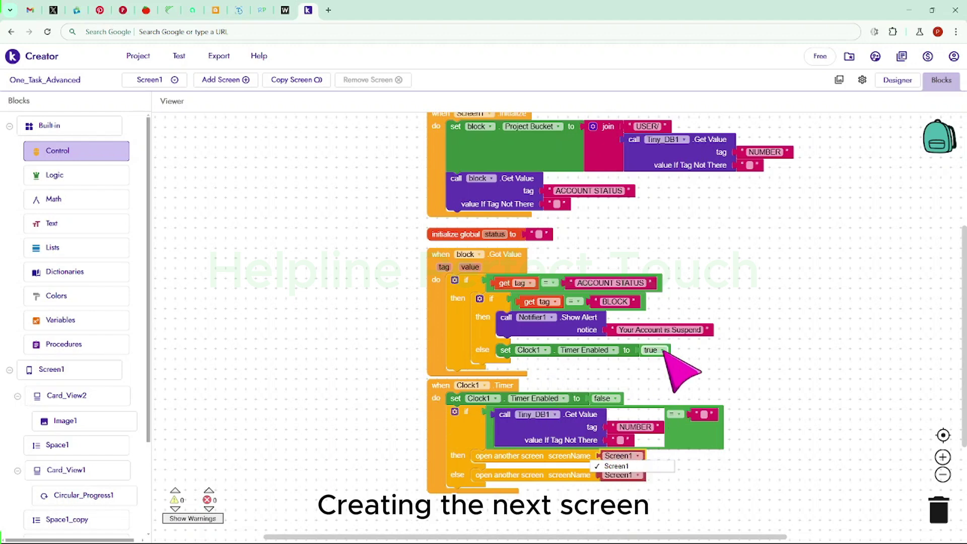
{"action": "left_click", "coordinate": [645, 489]}
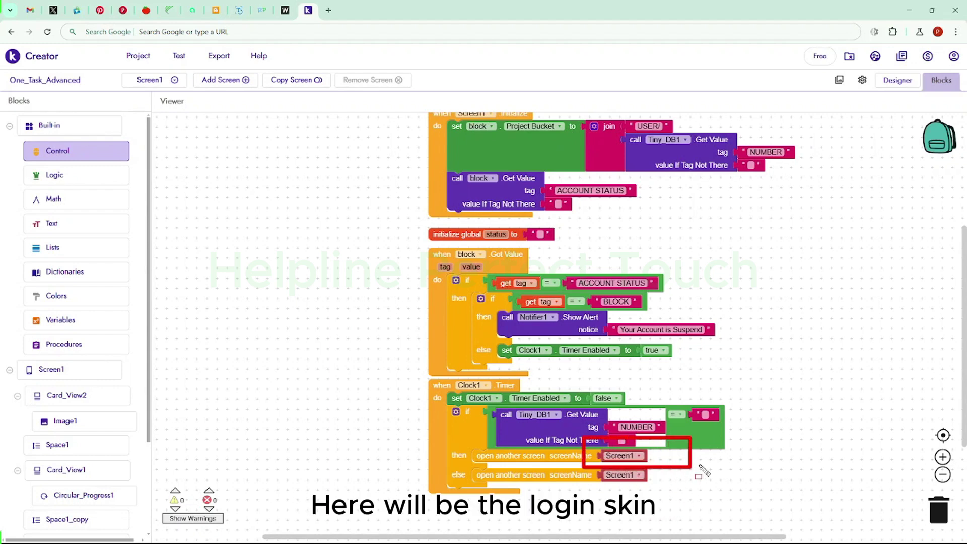
{"action": "left_click_drag", "start_coordinate": [699, 466], "coordinate": [704, 461]}
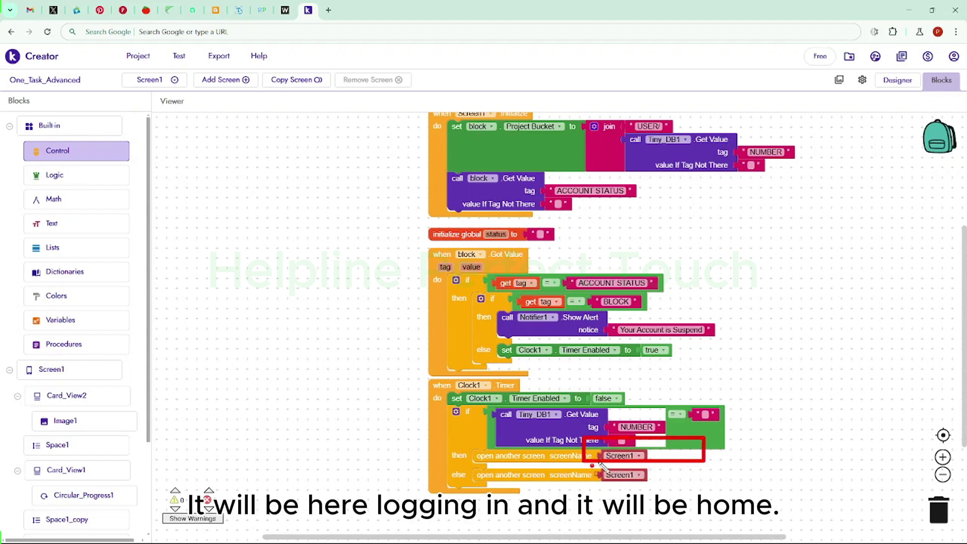
{"action": "left_click_drag", "start_coordinate": [668, 487], "coordinate": [684, 488]}
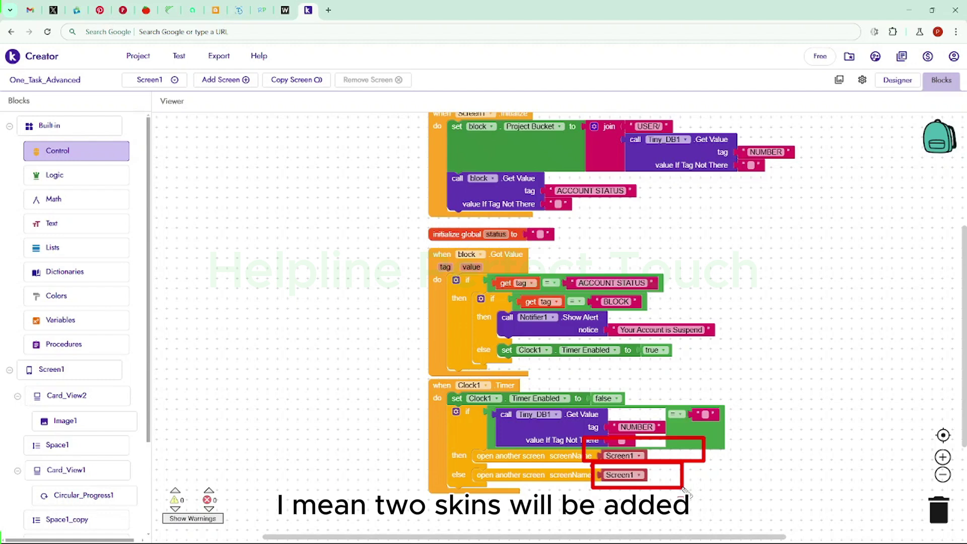
{"action": "key", "text": "Escape"}
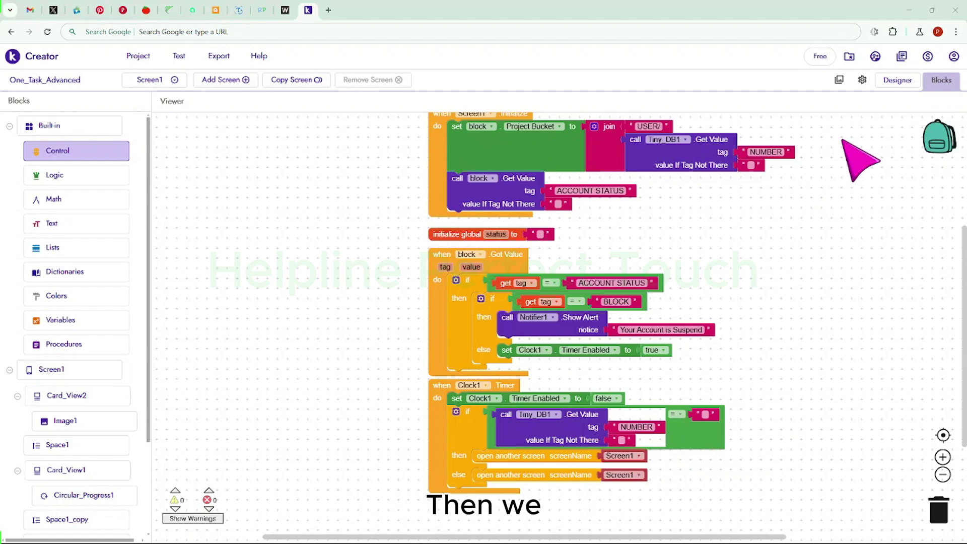
Step: Return to the Designer view of Screen1
{"action": "left_click", "coordinate": [889, 83]}
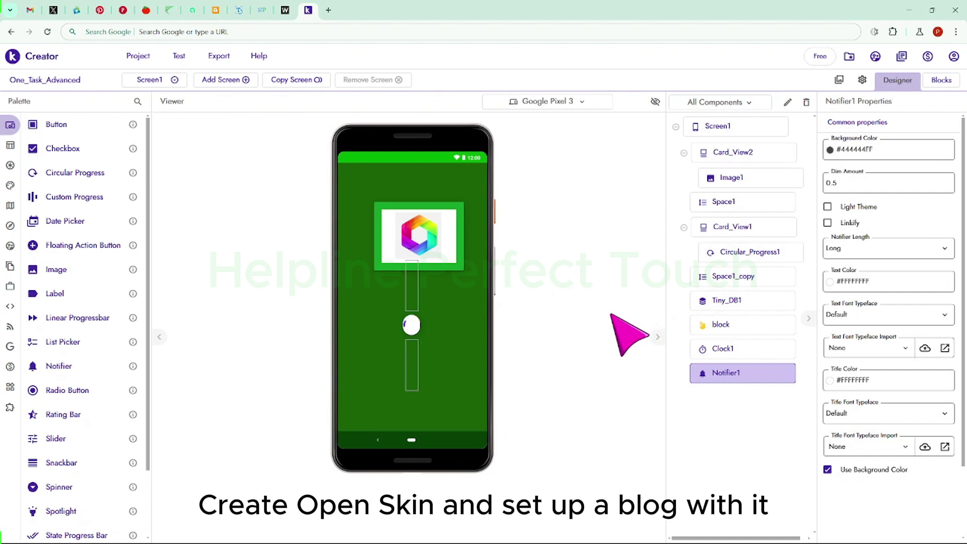